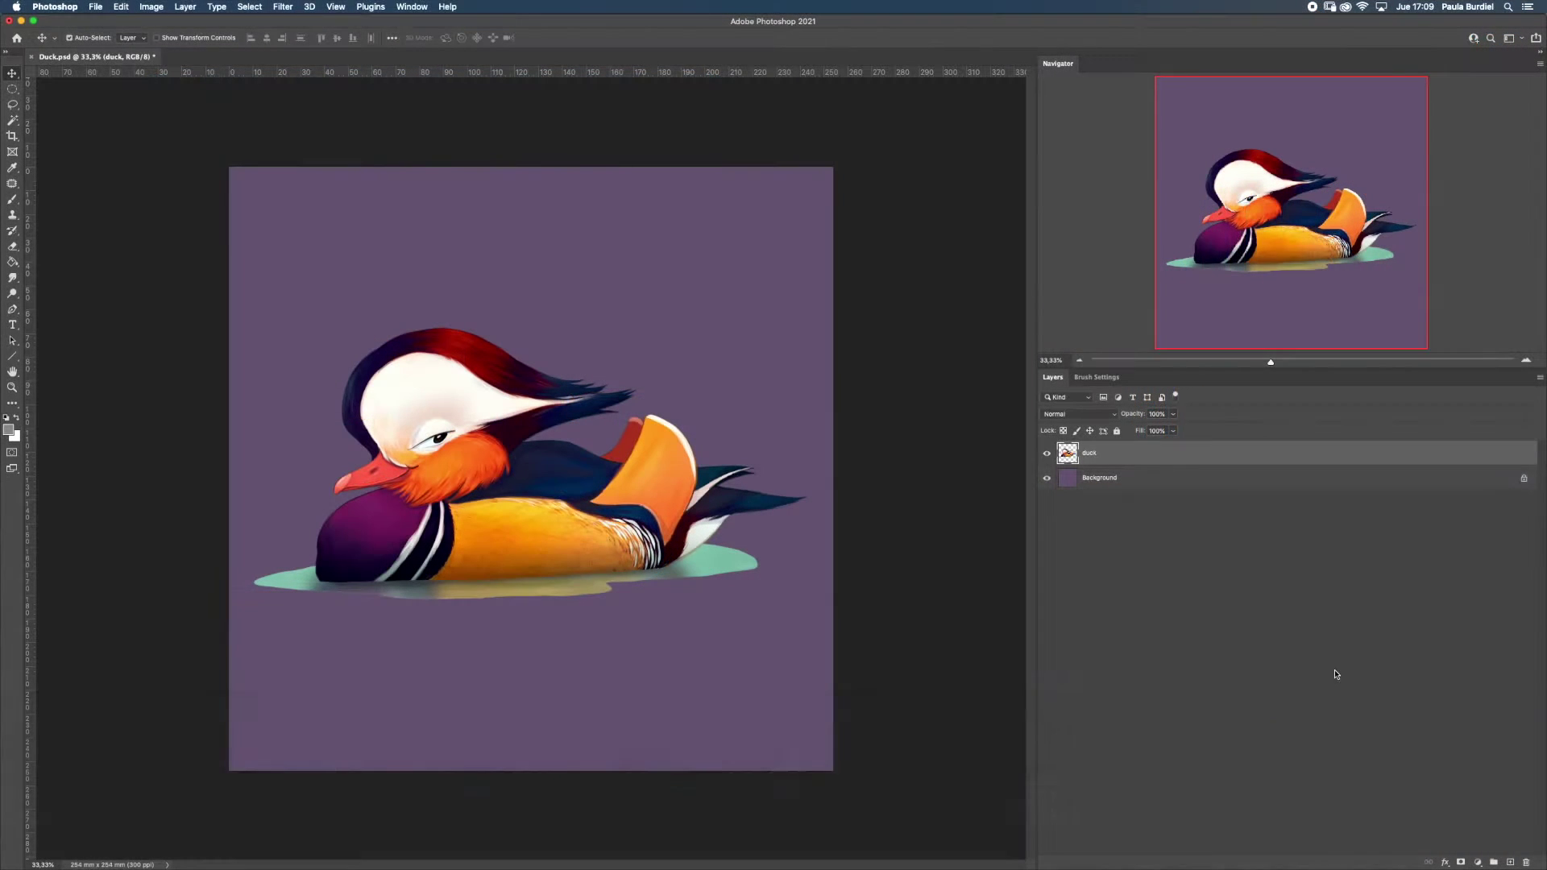
# Browse the fill/adjustment list, Adjustments panel and Image Adjustments menu without applying anything
pyautogui.click(1479, 862)
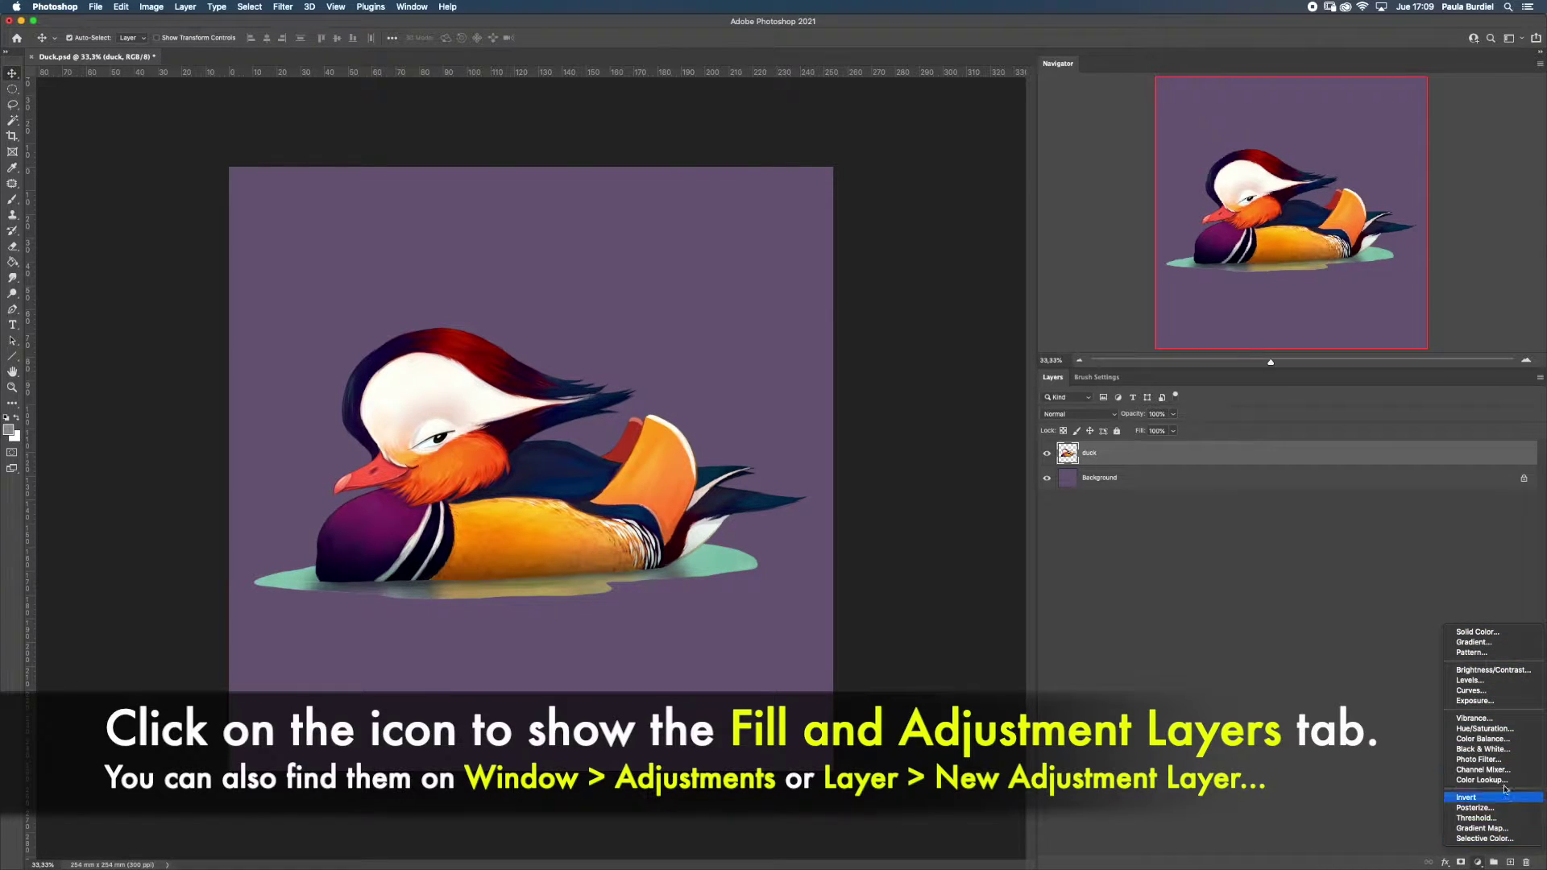
pyautogui.click(1467, 589)
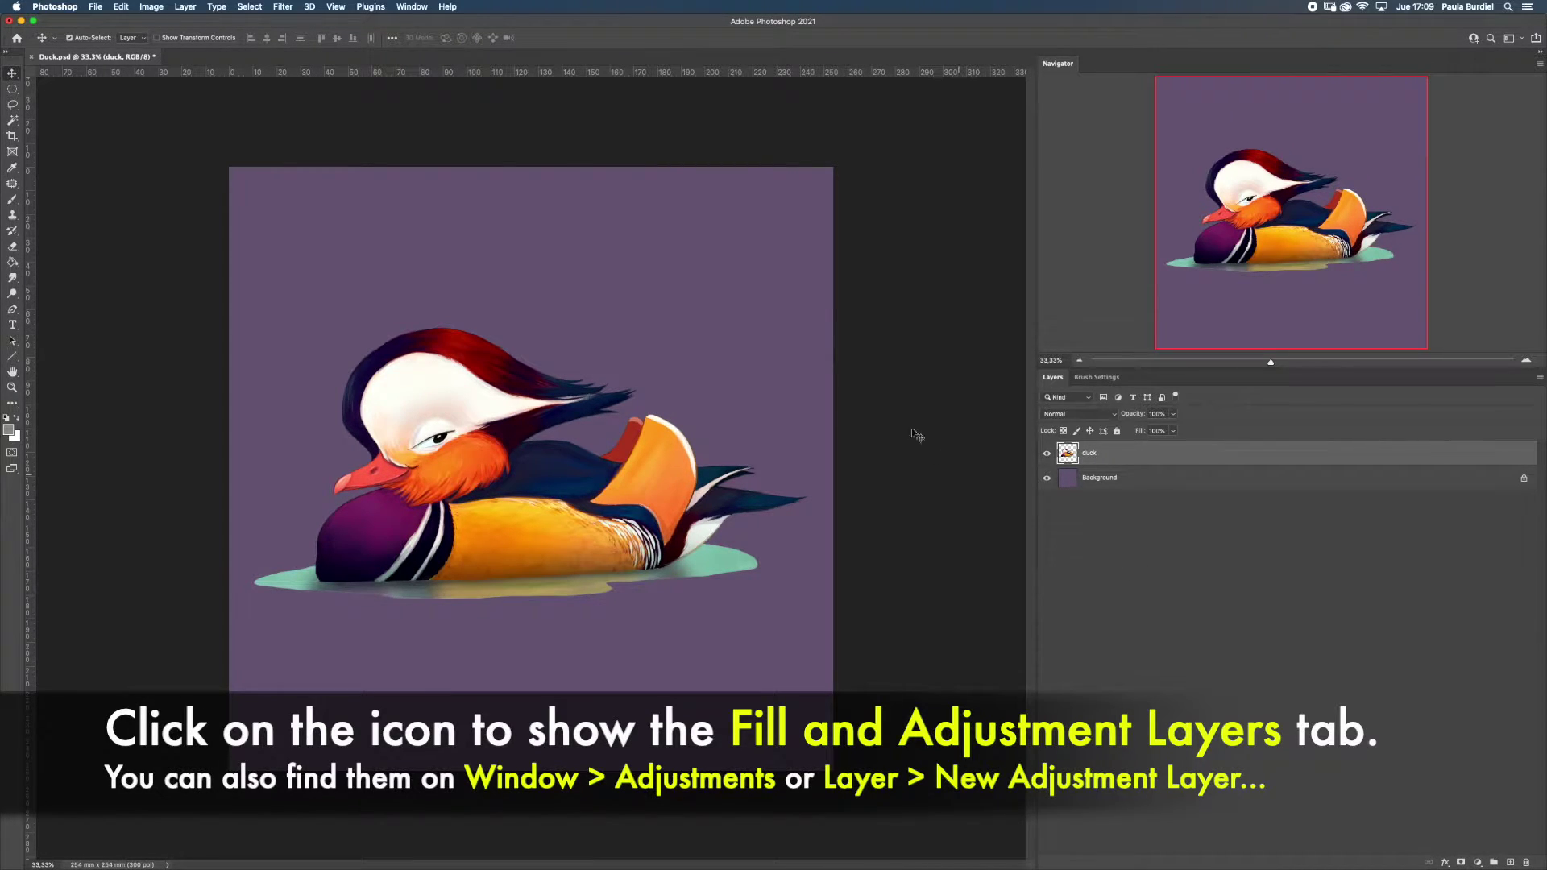
pyautogui.click(412, 6)
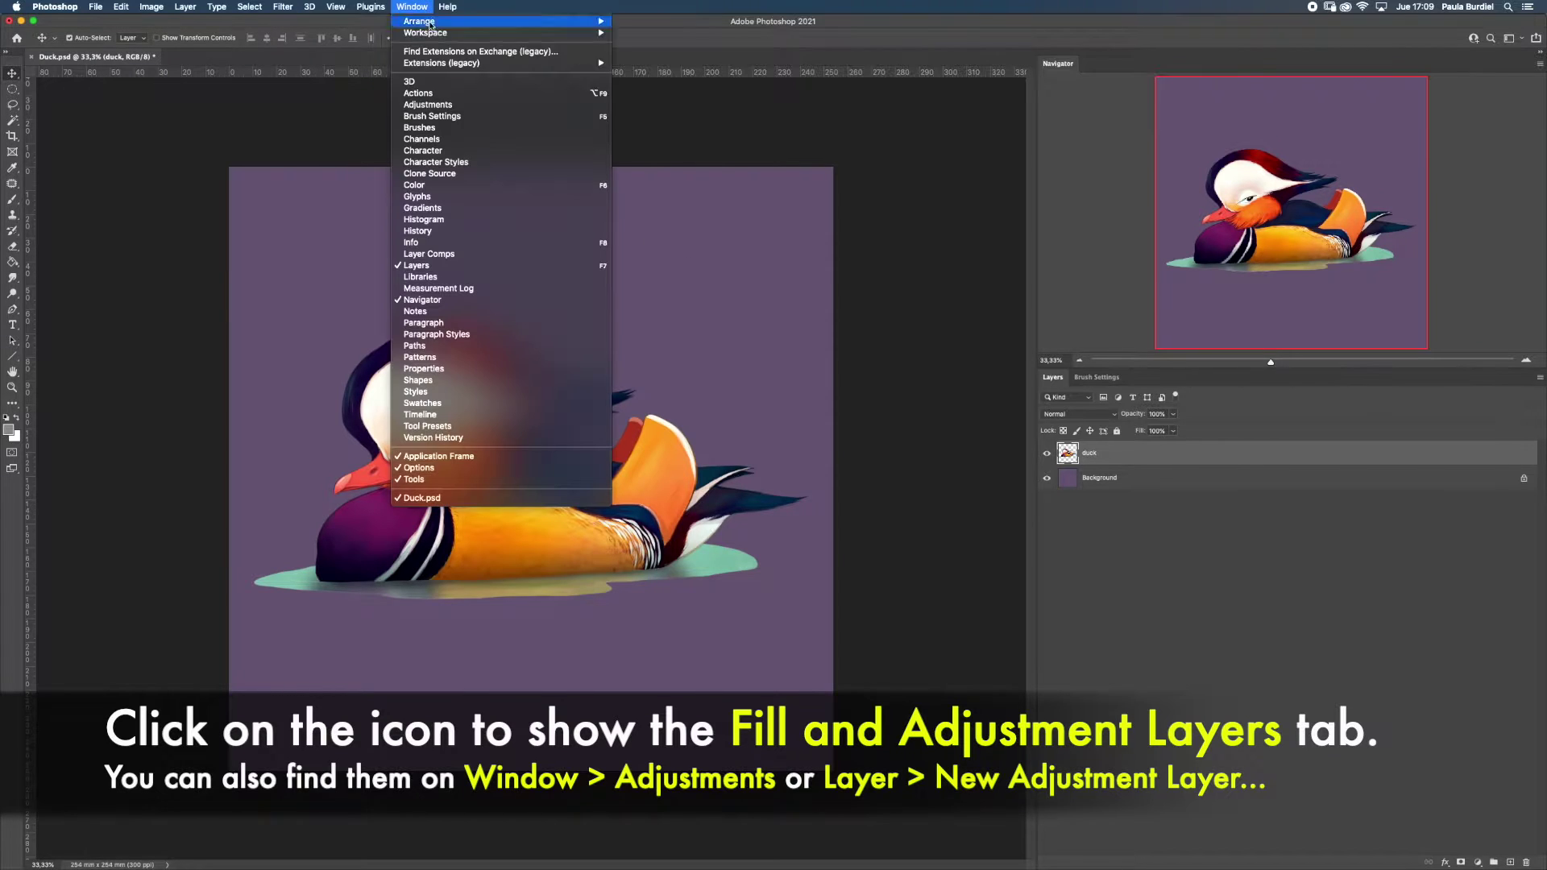
pyautogui.click(436, 107)
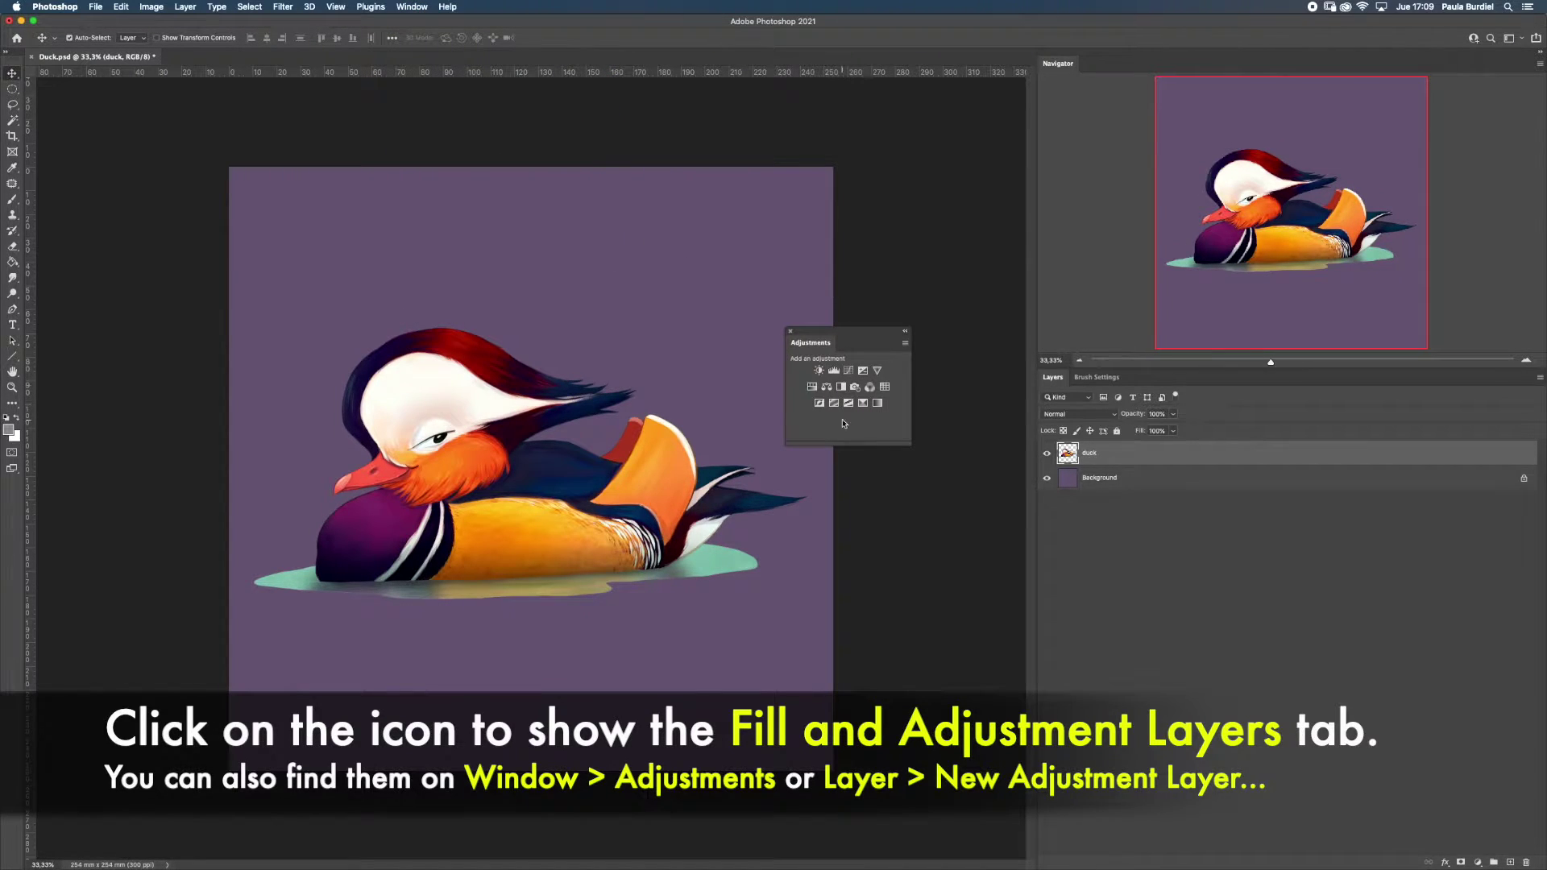
pyautogui.click(789, 332)
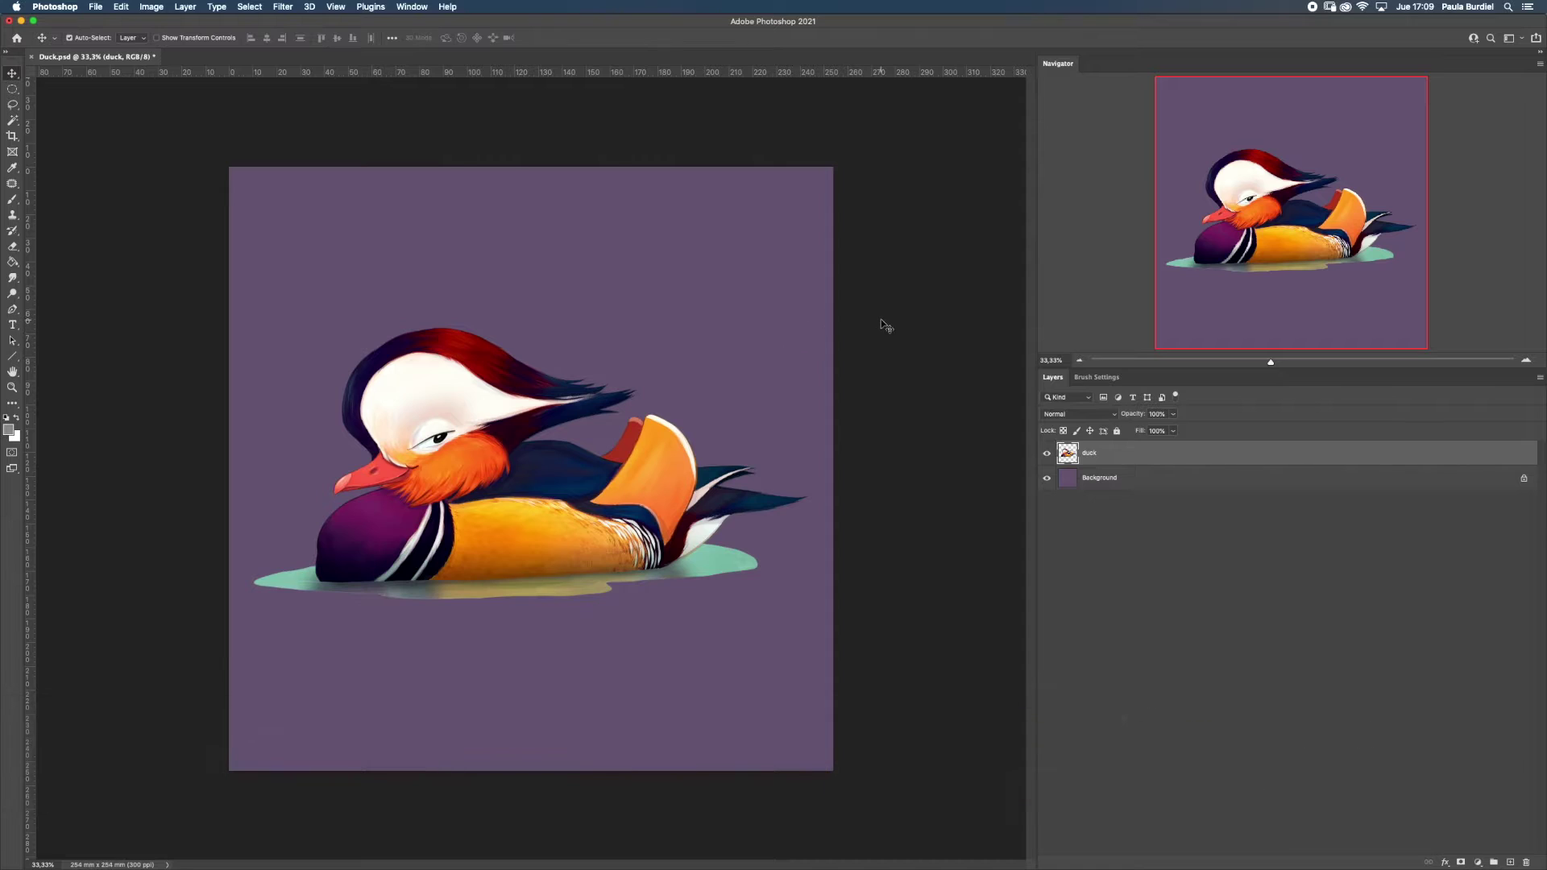
pyautogui.click(151, 8)
pyautogui.moveTo(172, 39)
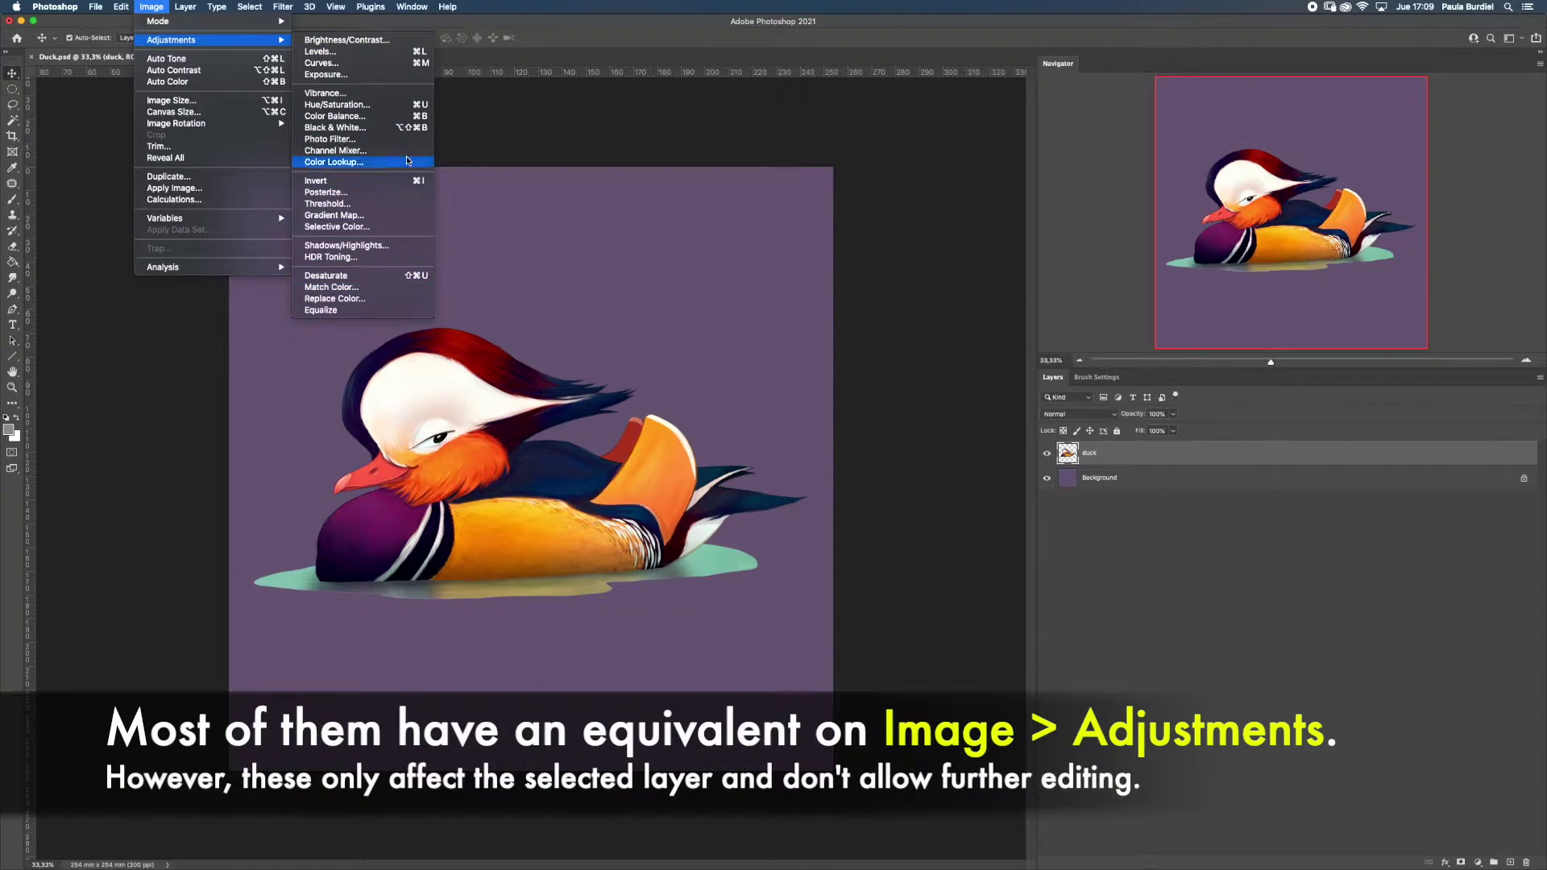
pyautogui.click(317, 407)
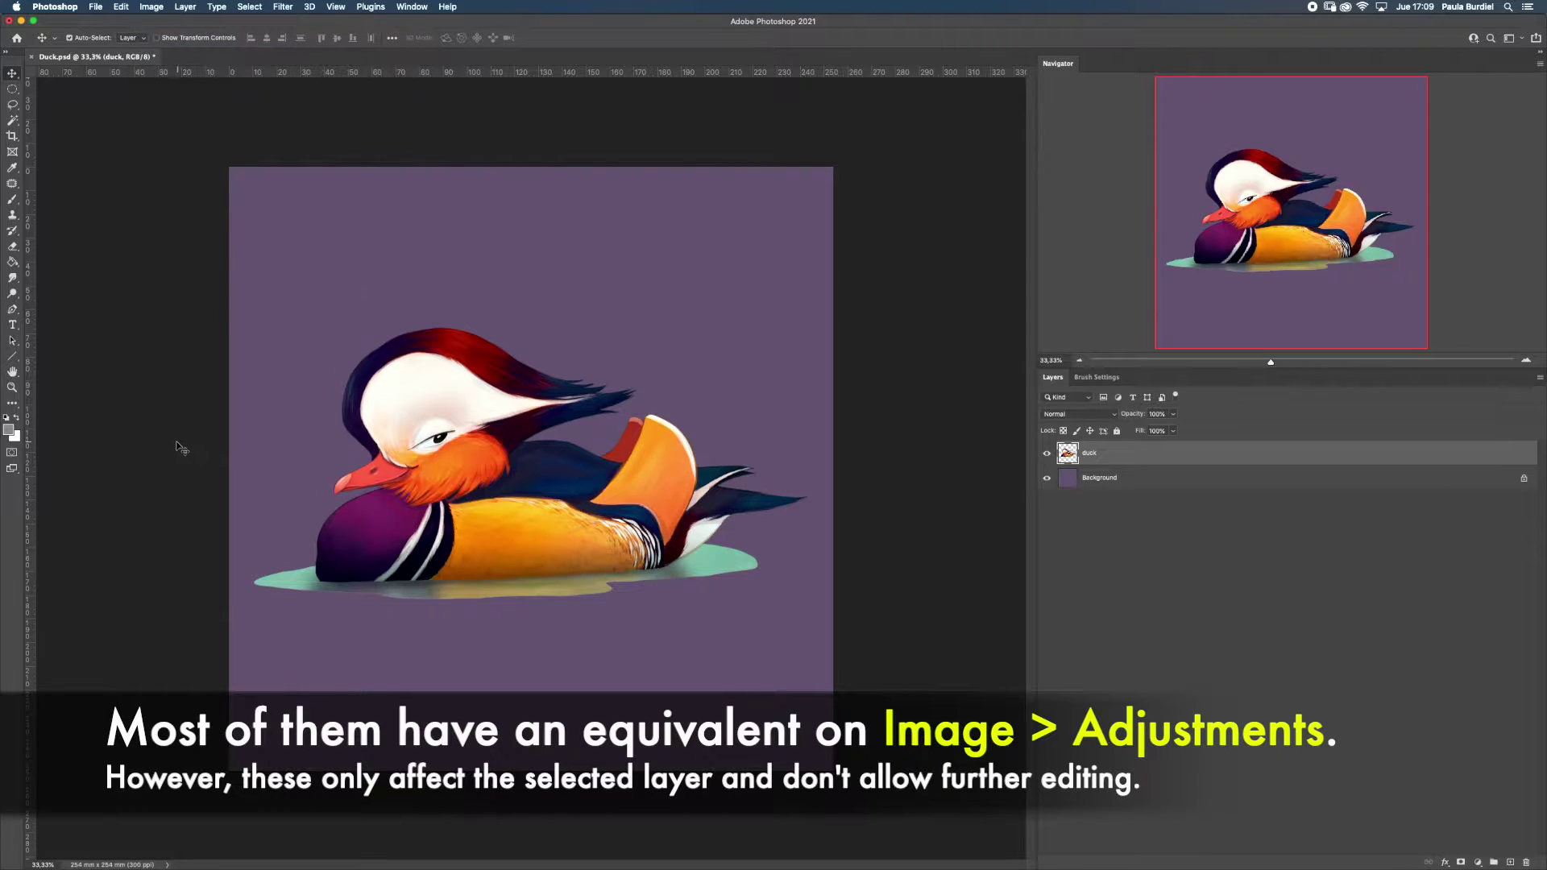
# Add a teal Solid Color fill layer, then darken the teal slightly
pyautogui.click(1479, 862)
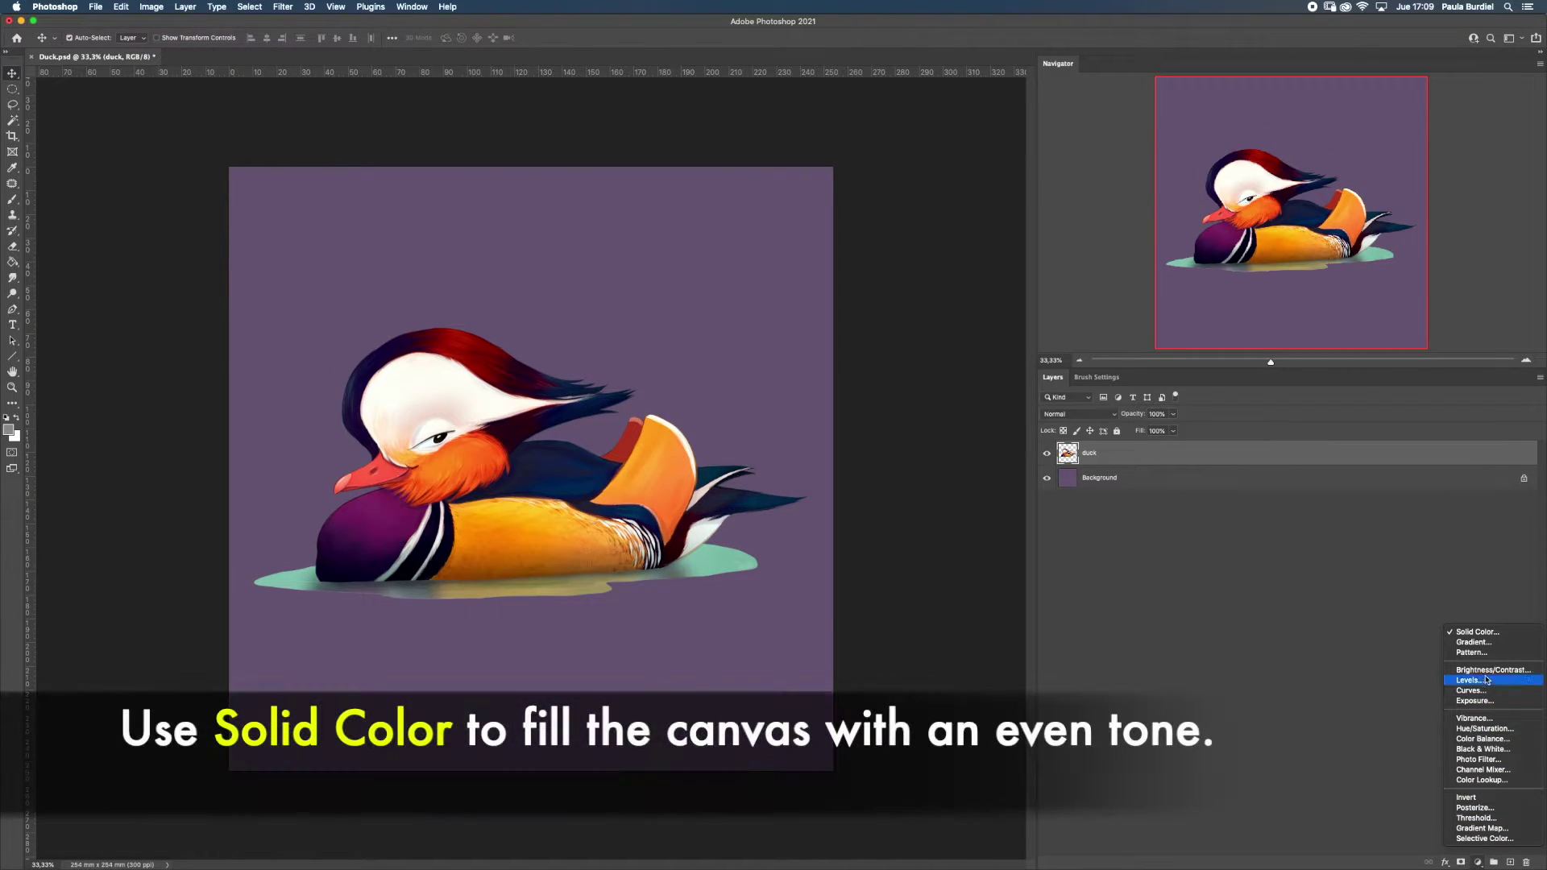
pyautogui.click(1484, 633)
pyautogui.moveTo(871, 395); pyautogui.dragTo(871, 448)
pyautogui.moveTo(770, 422); pyautogui.dragTo(778, 447)
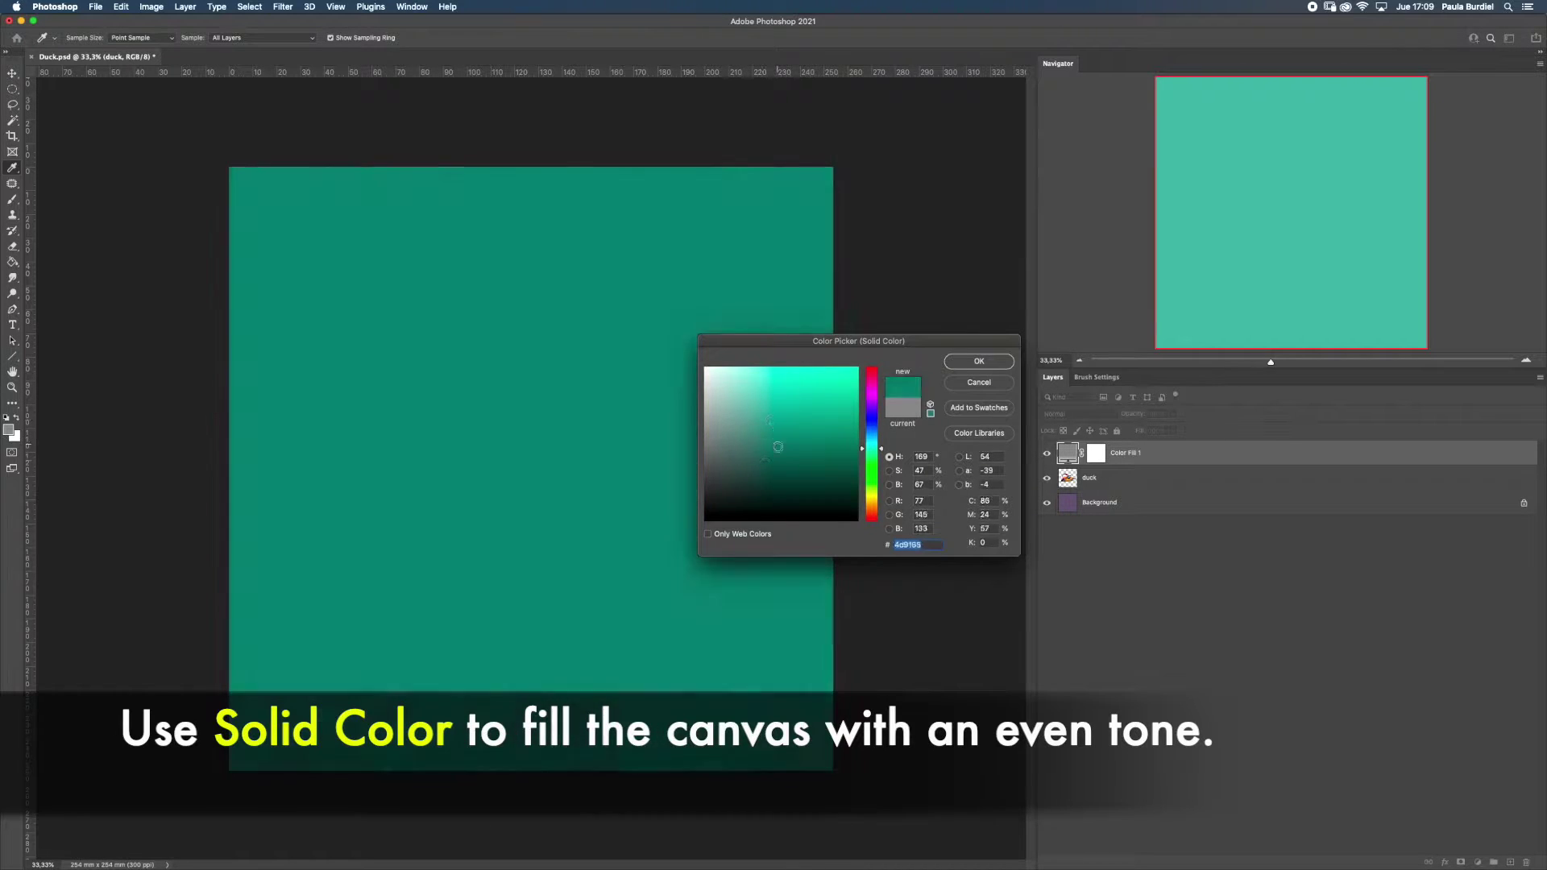
pyautogui.click(980, 361)
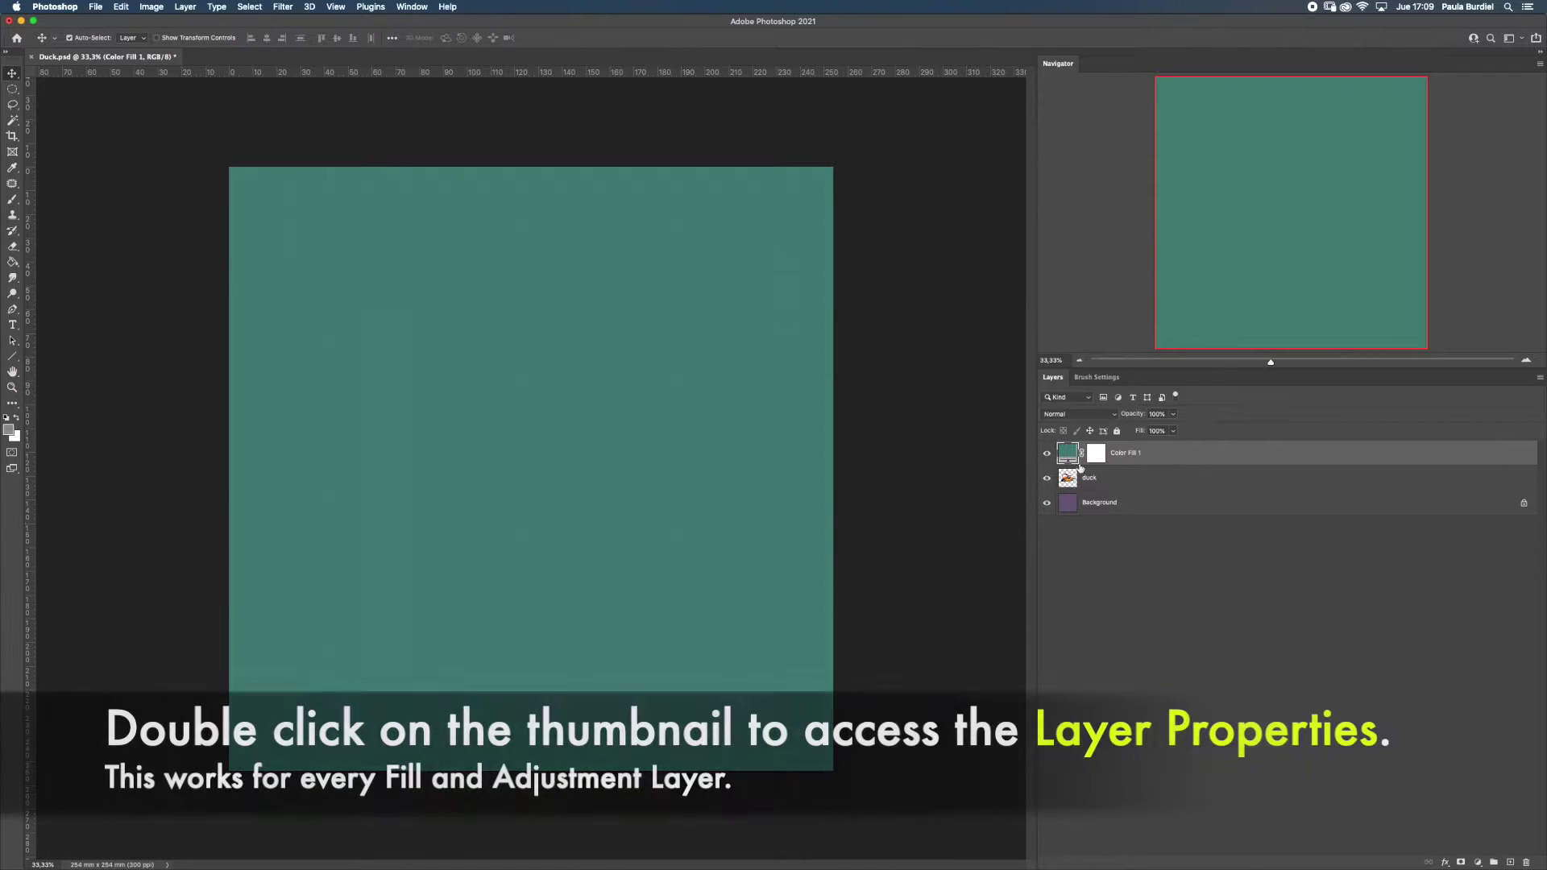
pyautogui.doubleClick(1070, 456)
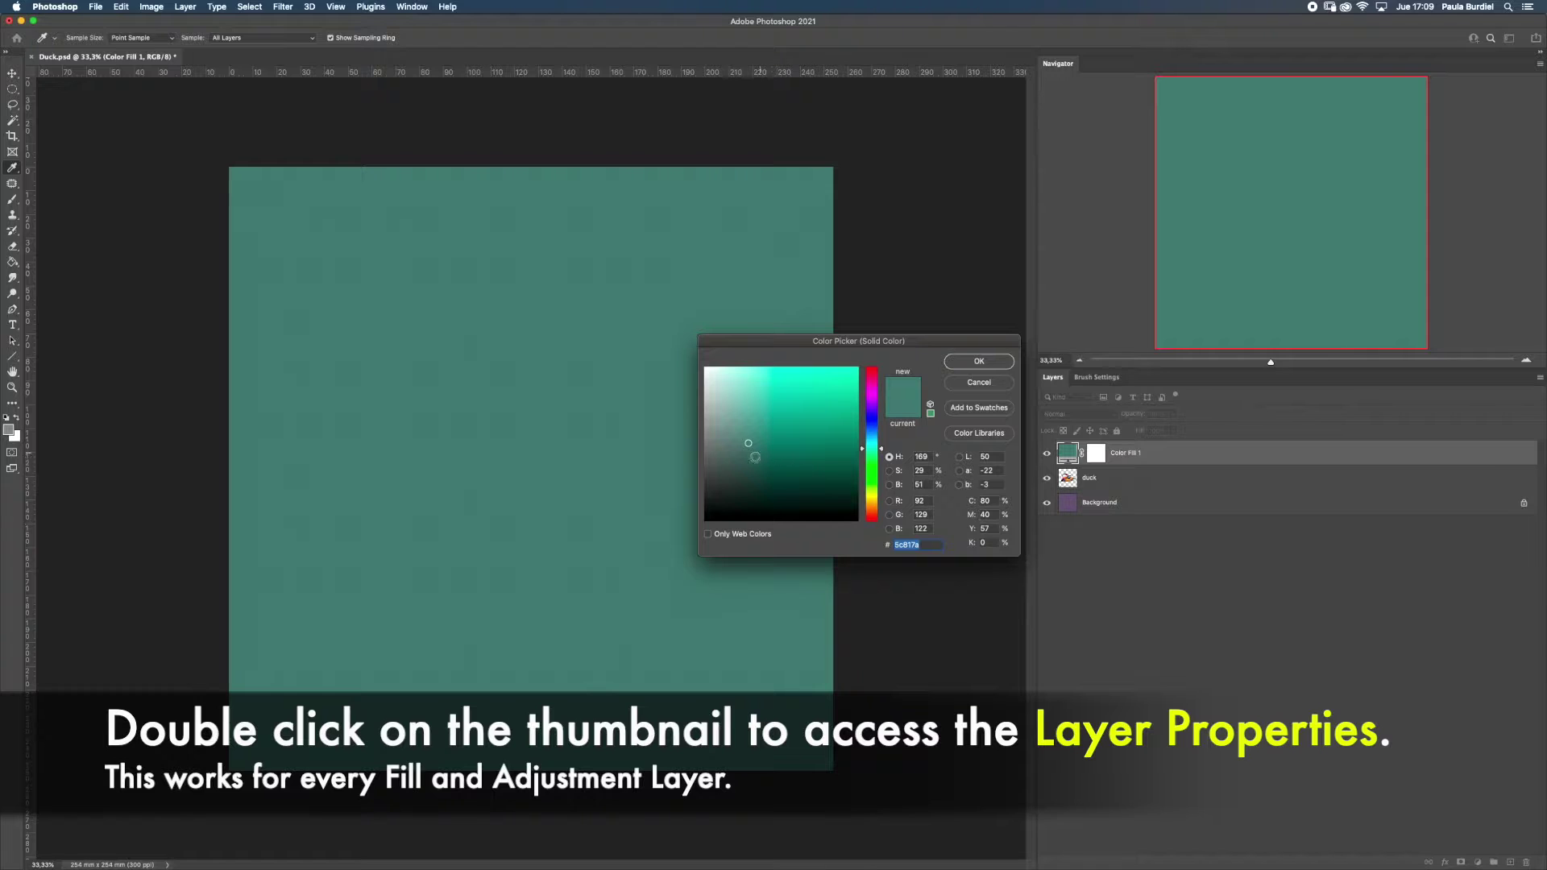
pyautogui.moveTo(755, 457); pyautogui.dragTo(764, 469)
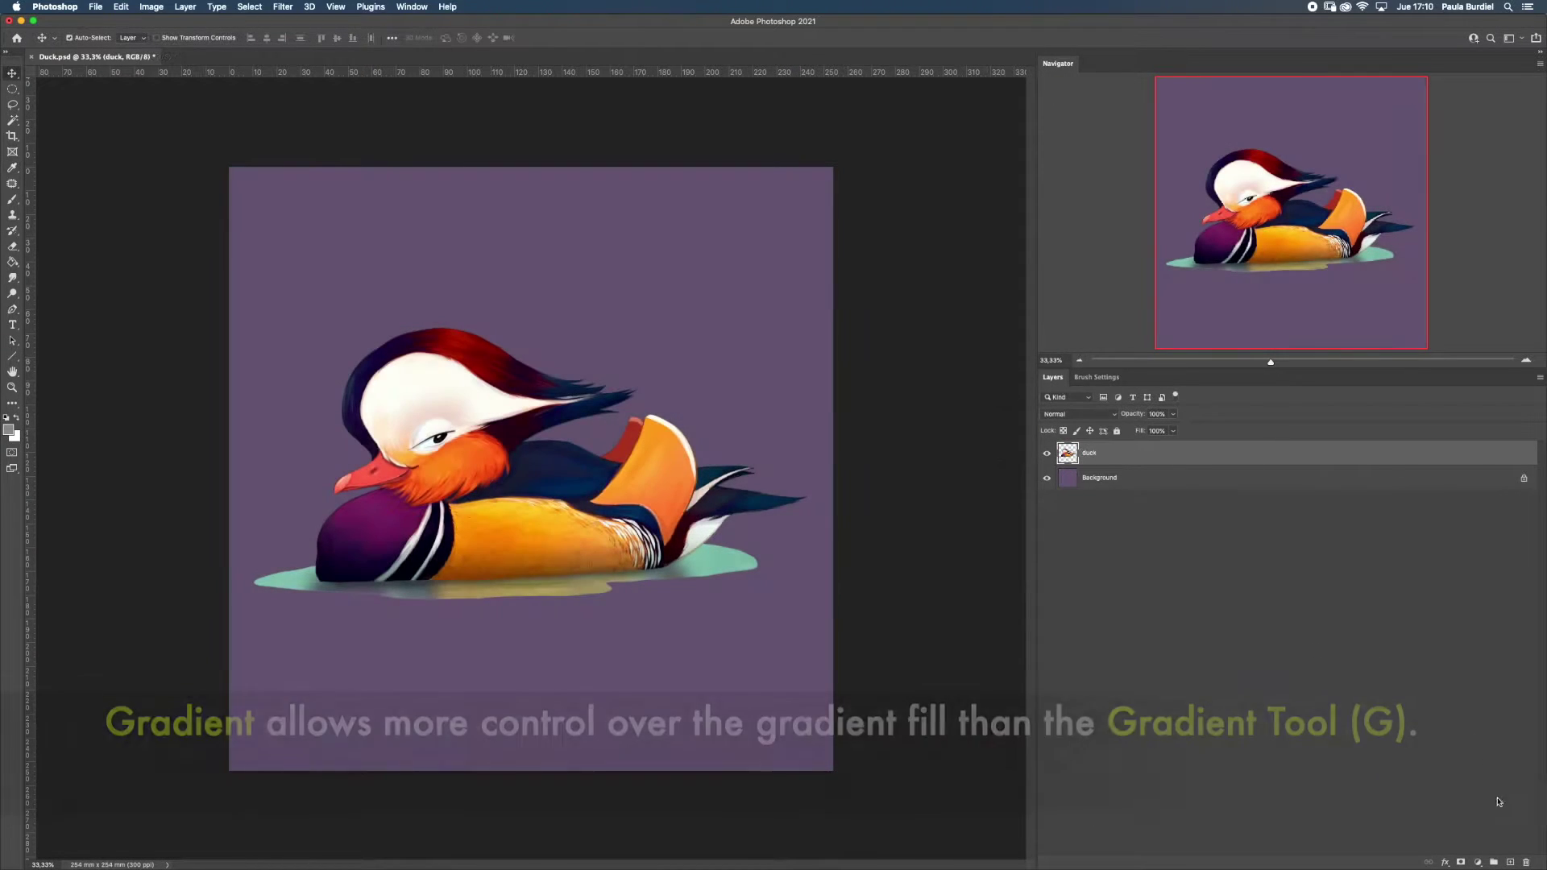
# Add a gradient fill layer whose start stop is pink #e84896
pyautogui.click(1478, 862)
pyautogui.click(1504, 643)
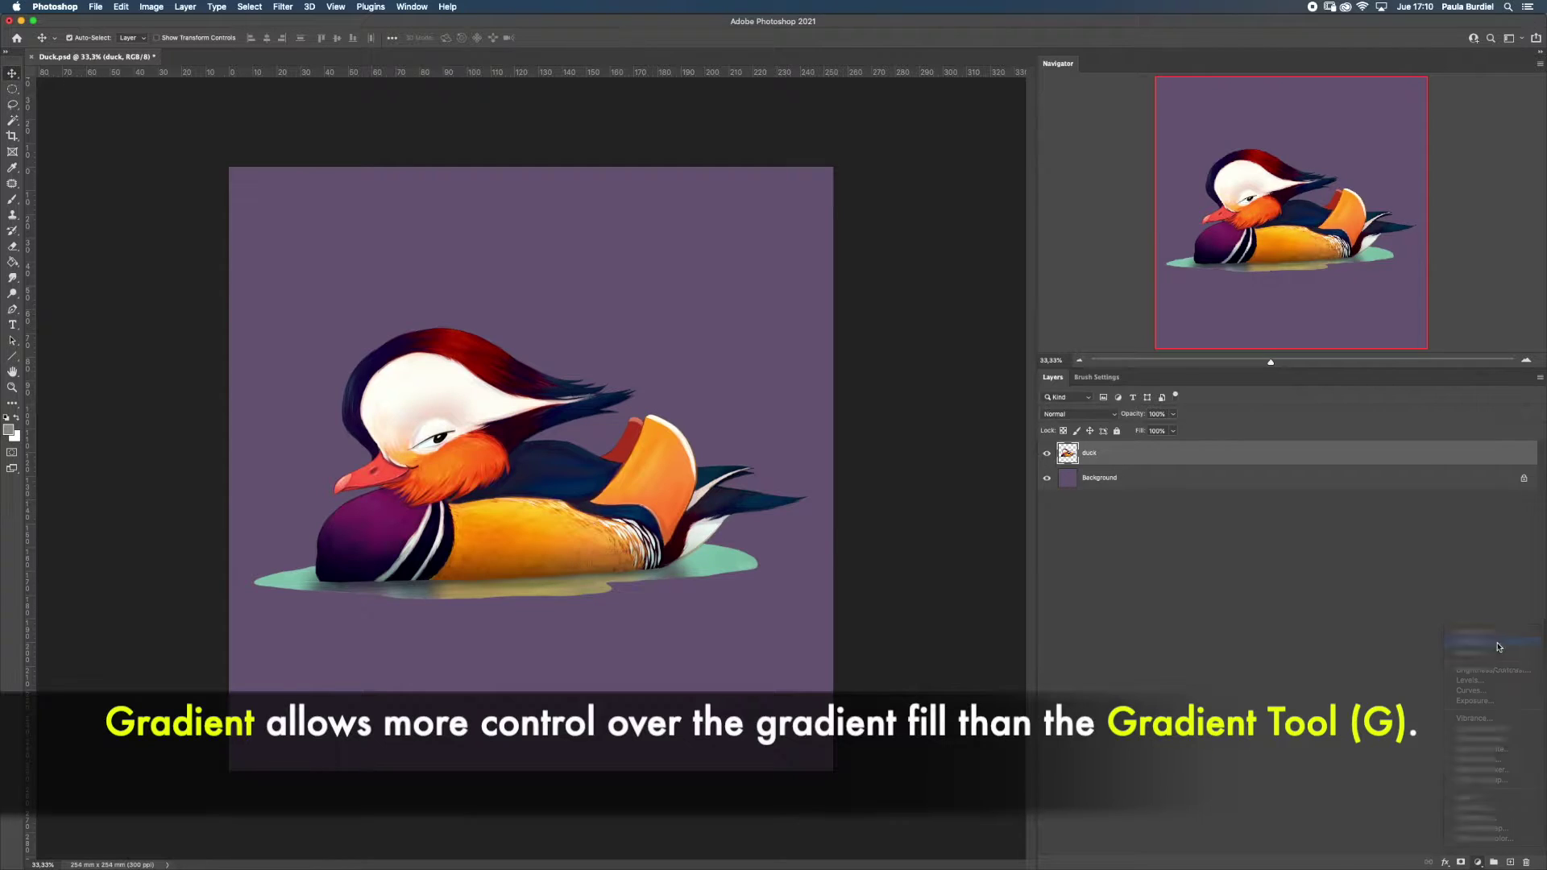
pyautogui.click(743, 389)
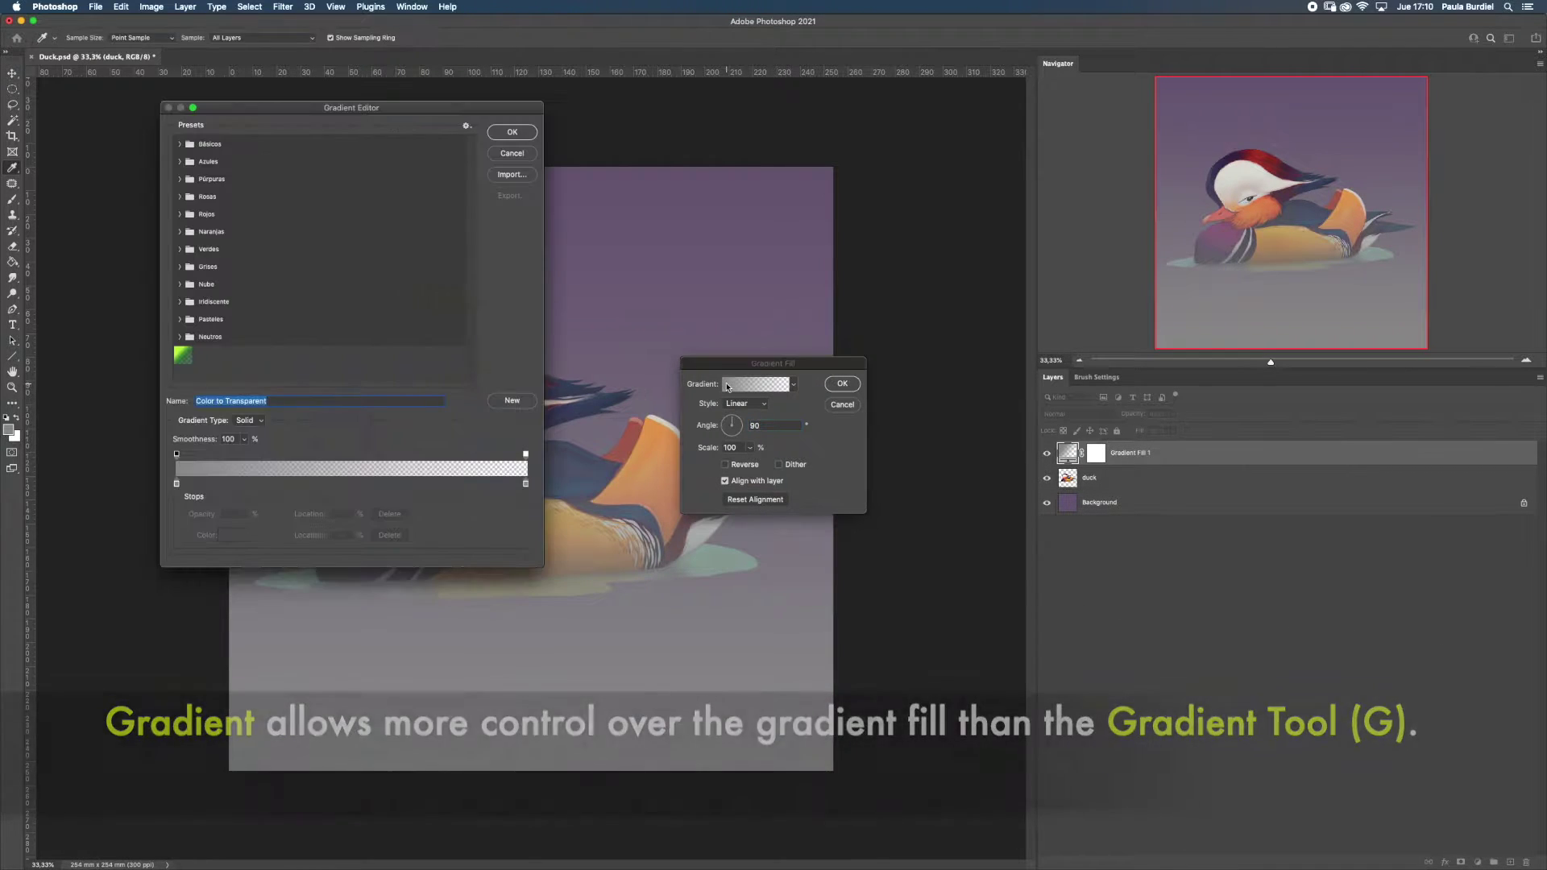
pyautogui.doubleClick(176, 484)
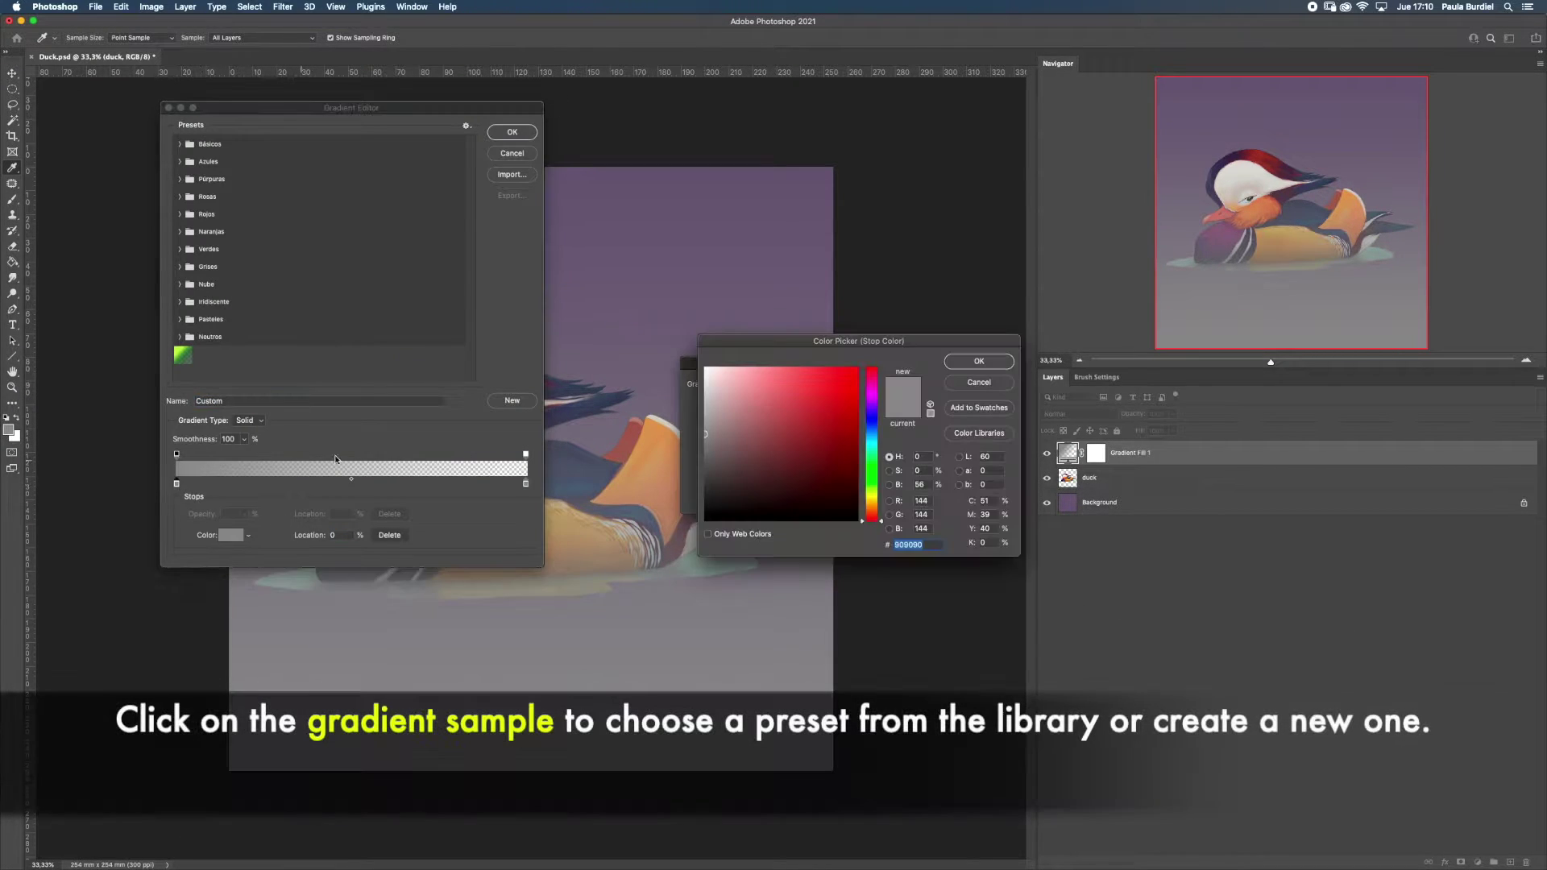
pyautogui.click(875, 501)
pyautogui.click(784, 394)
pyautogui.write('e84896')
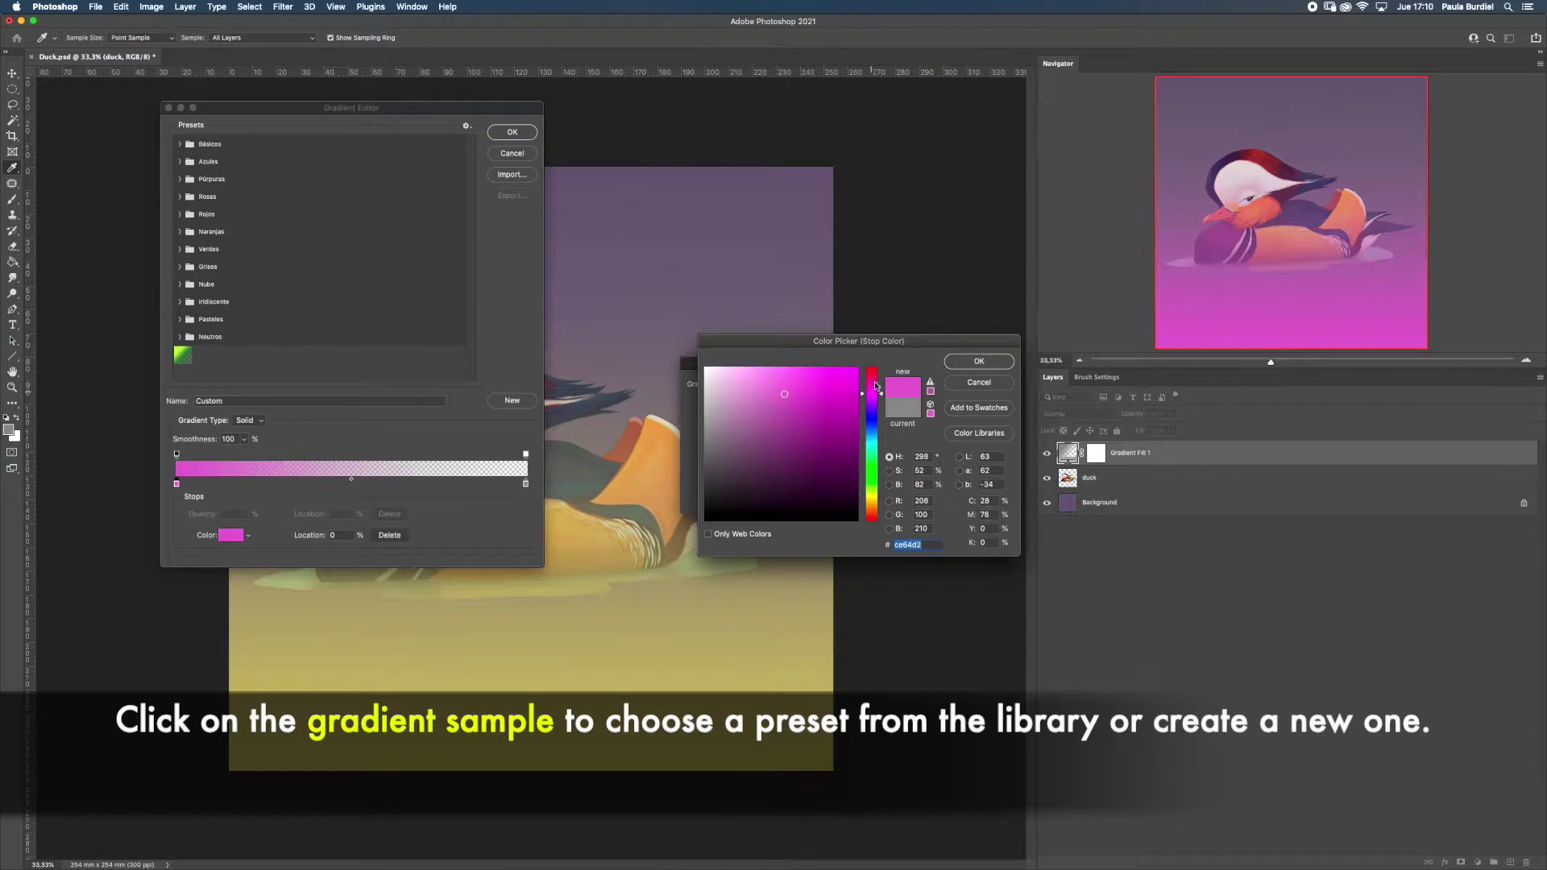
pyautogui.click(977, 365)
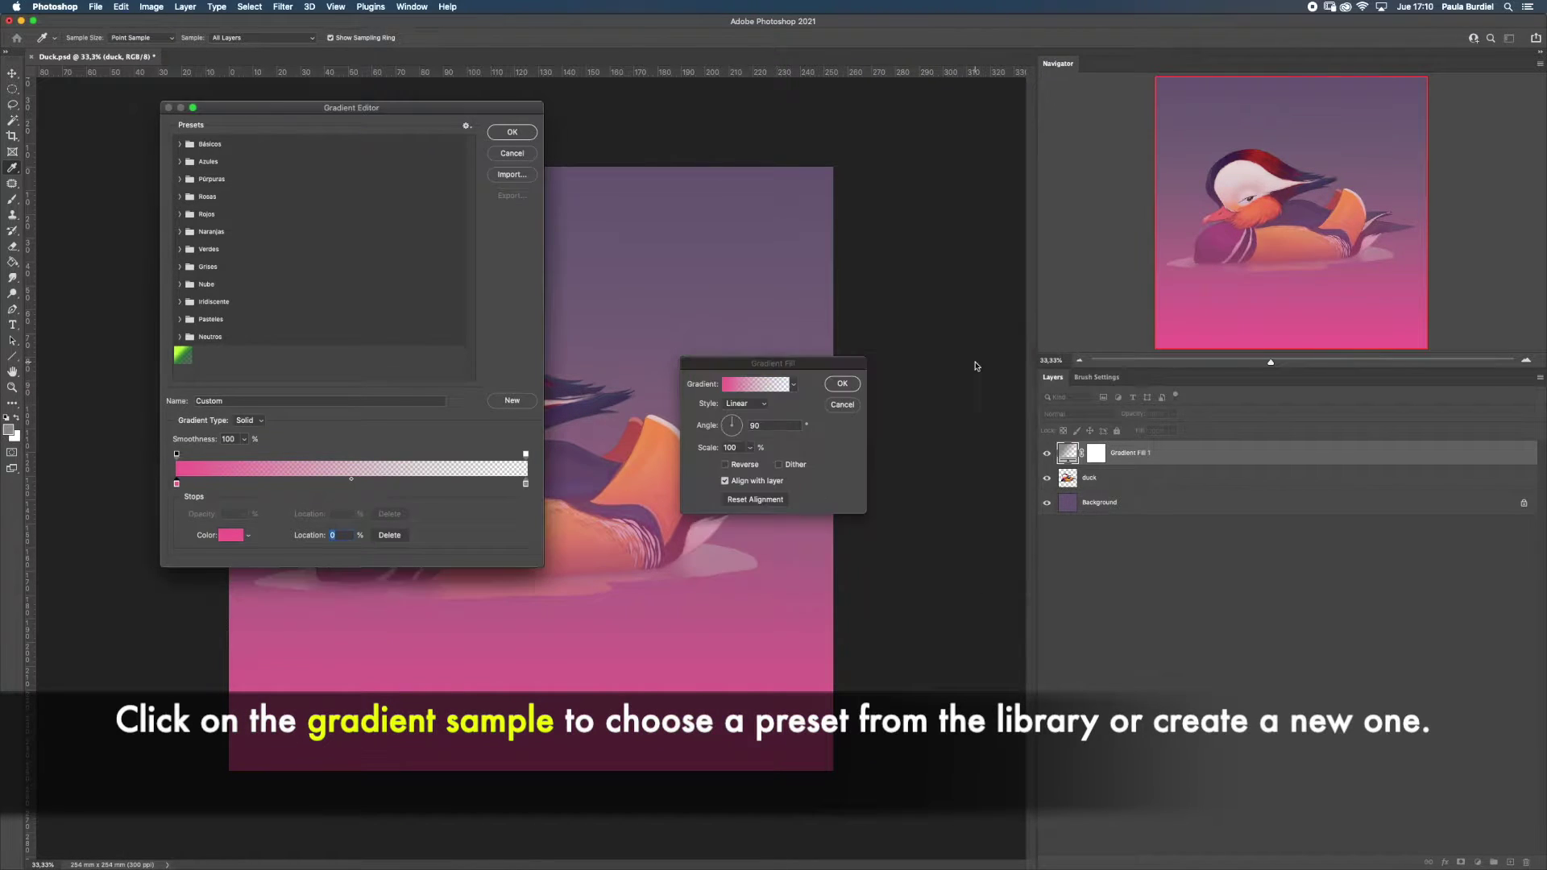
pyautogui.click(180, 197)
pyautogui.click(179, 270)
pyautogui.click(180, 307)
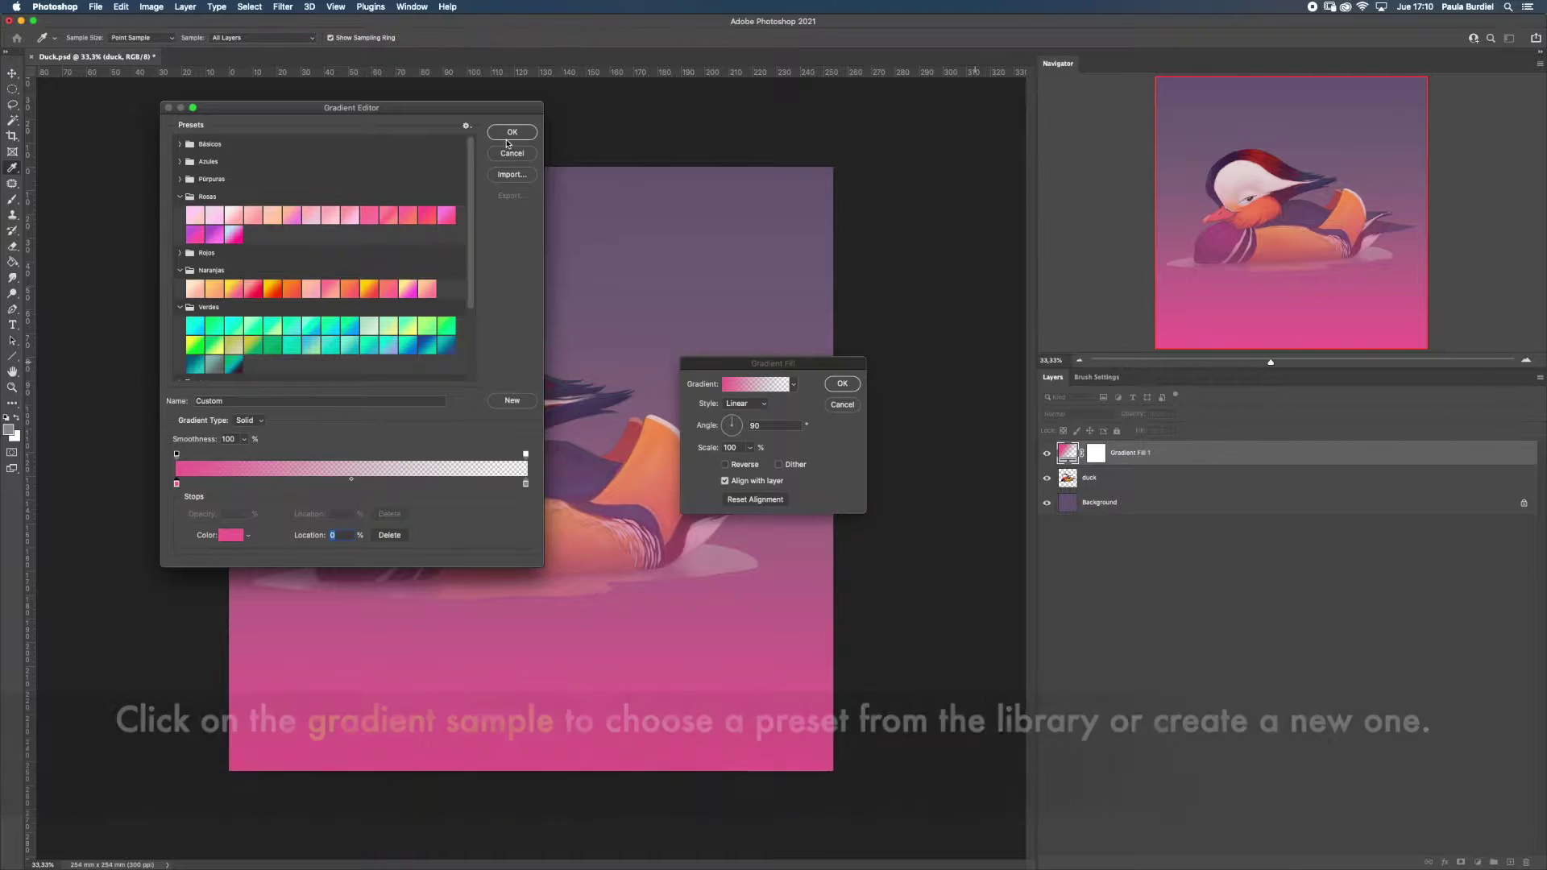
pyautogui.click(508, 135)
# Angle the gradient to about -159.67° with Reverse toggled, and confirm the fill
pyautogui.click(758, 403)
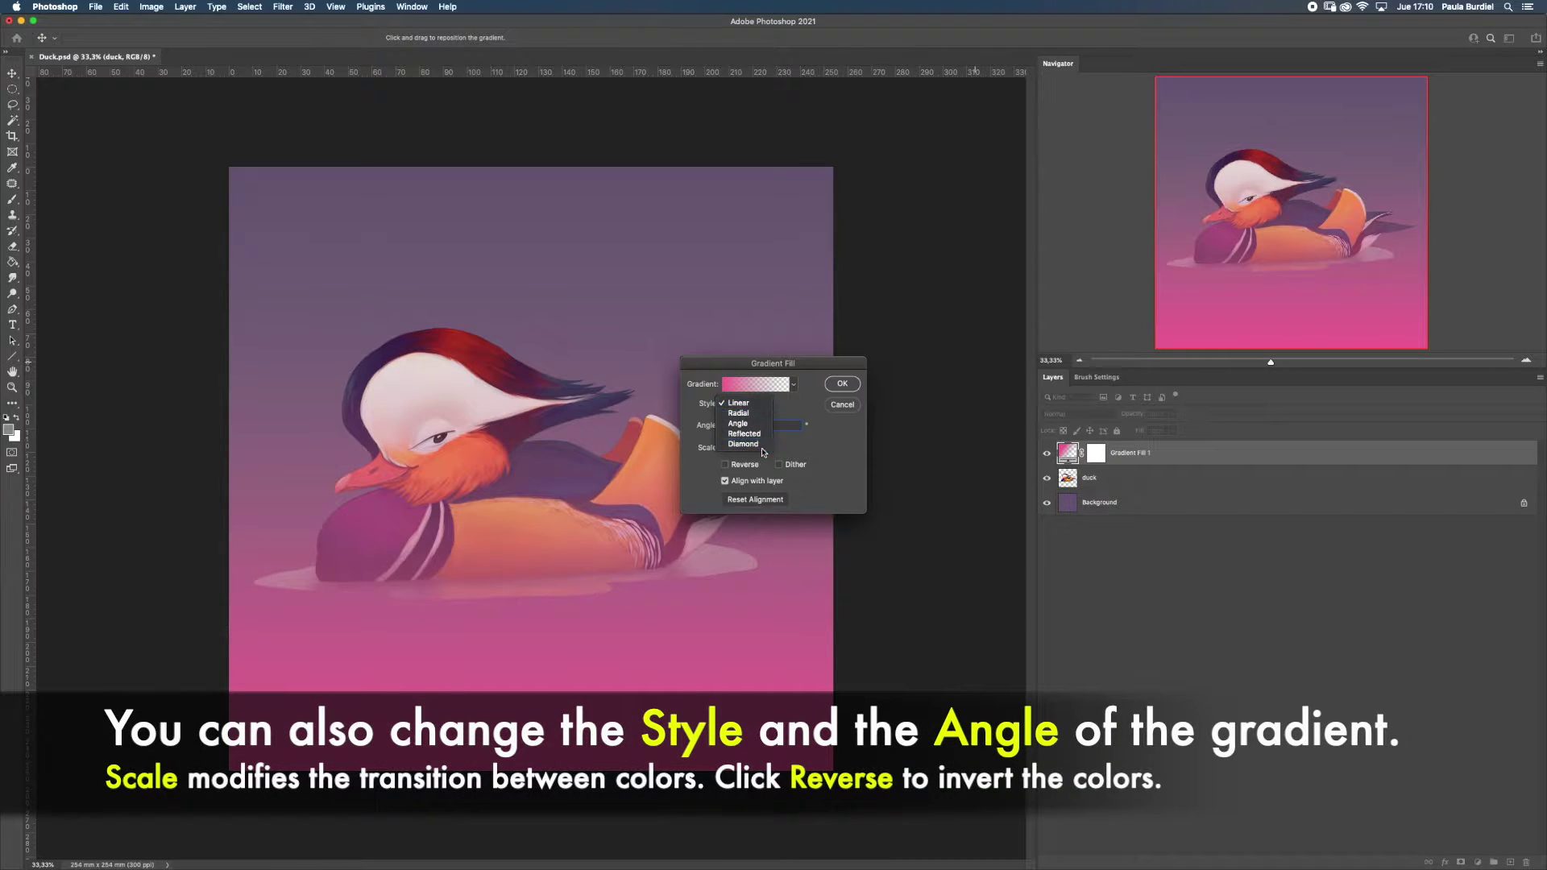
pyautogui.moveTo(733, 425)
pyautogui.mouseDown()
pyautogui.moveTo(787, 466)
pyautogui.moveTo(740, 464)
pyautogui.moveTo(752, 464)
pyautogui.mouseUp()
pyautogui.click(727, 466)
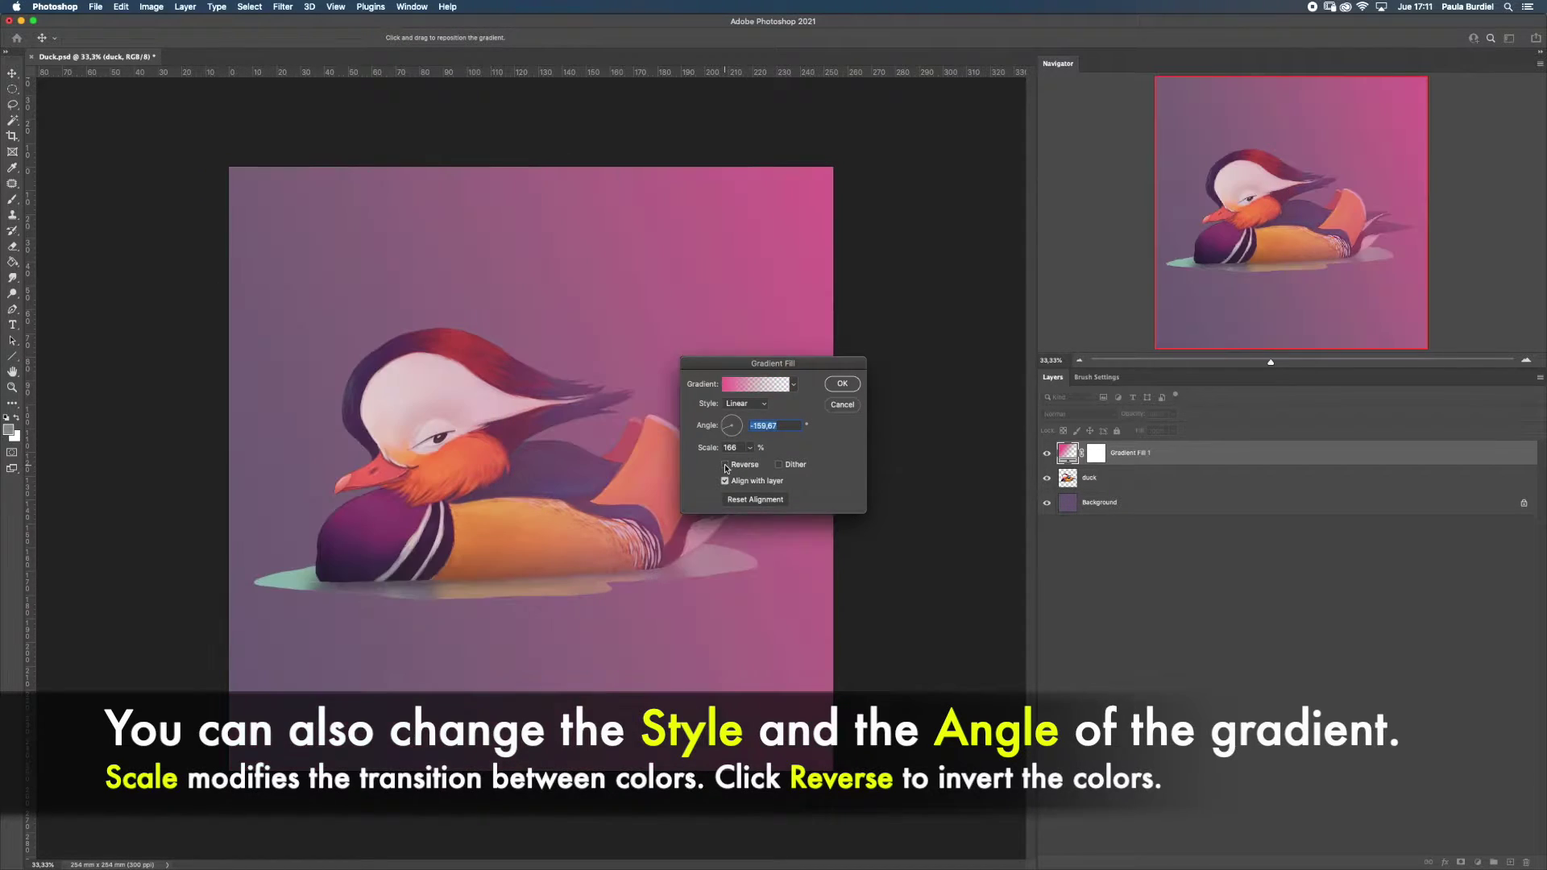
pyautogui.click(842, 385)
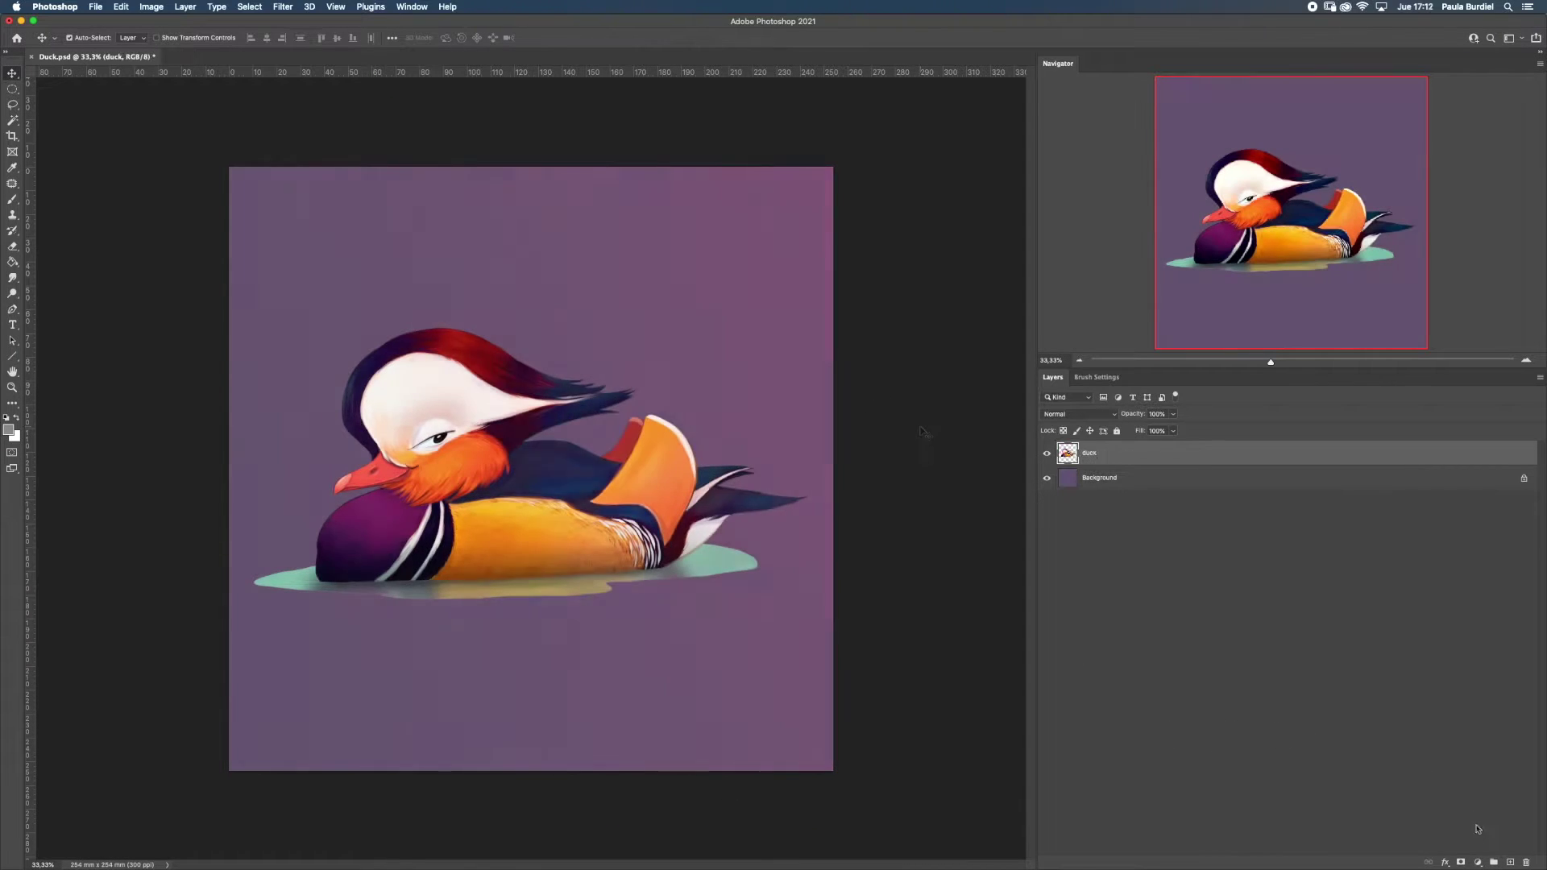
# Add a leaf Pattern Fill layer blended in Exclusion mode
pyautogui.click(1477, 861)
pyautogui.click(1463, 655)
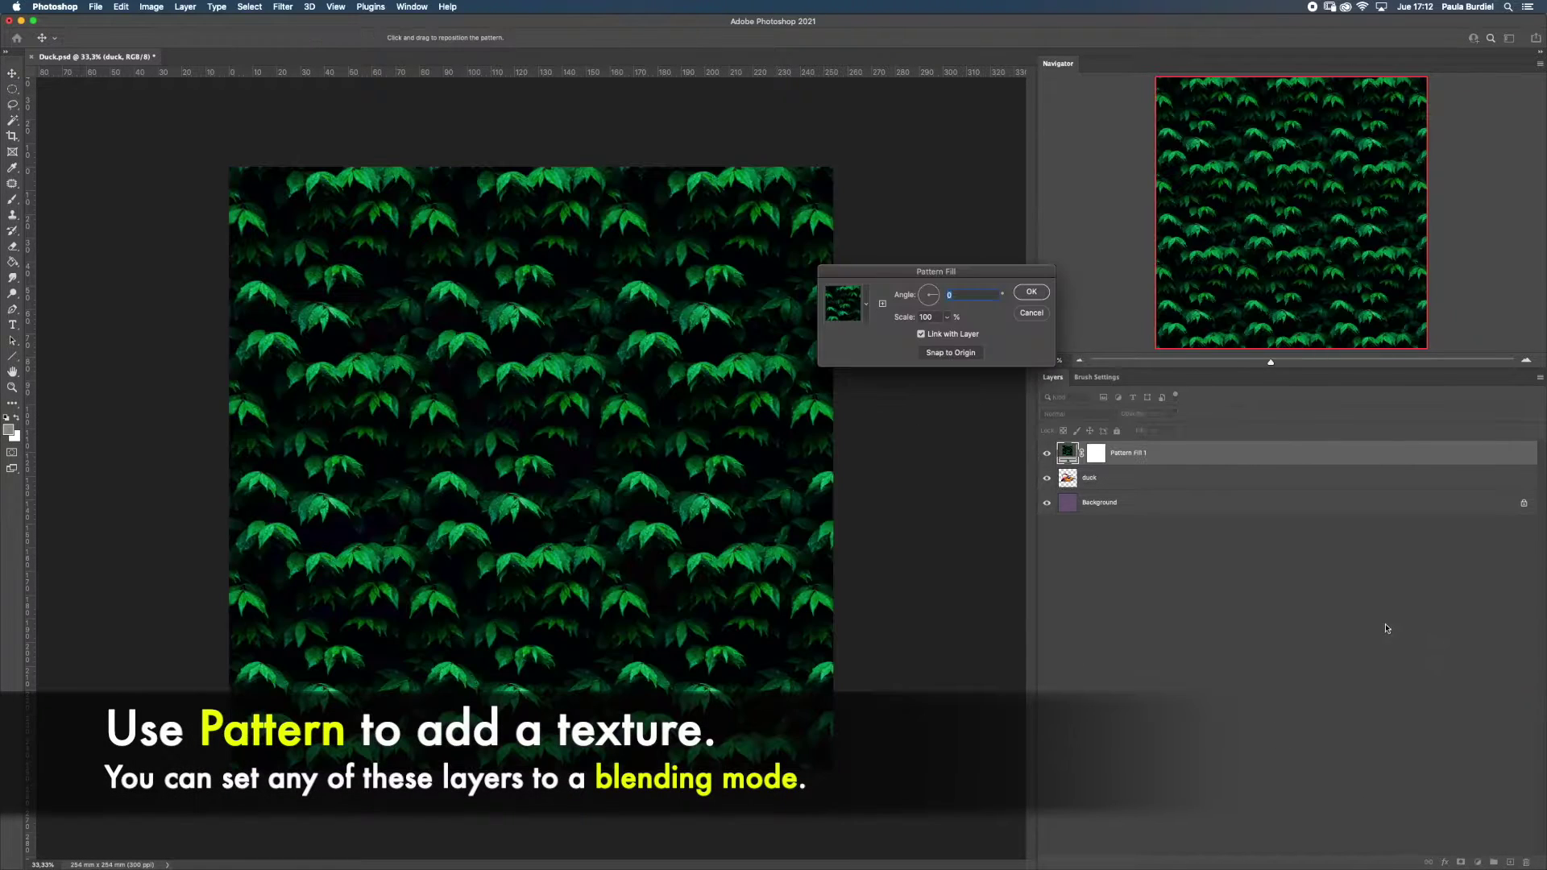
pyautogui.click(1035, 295)
pyautogui.click(1065, 414)
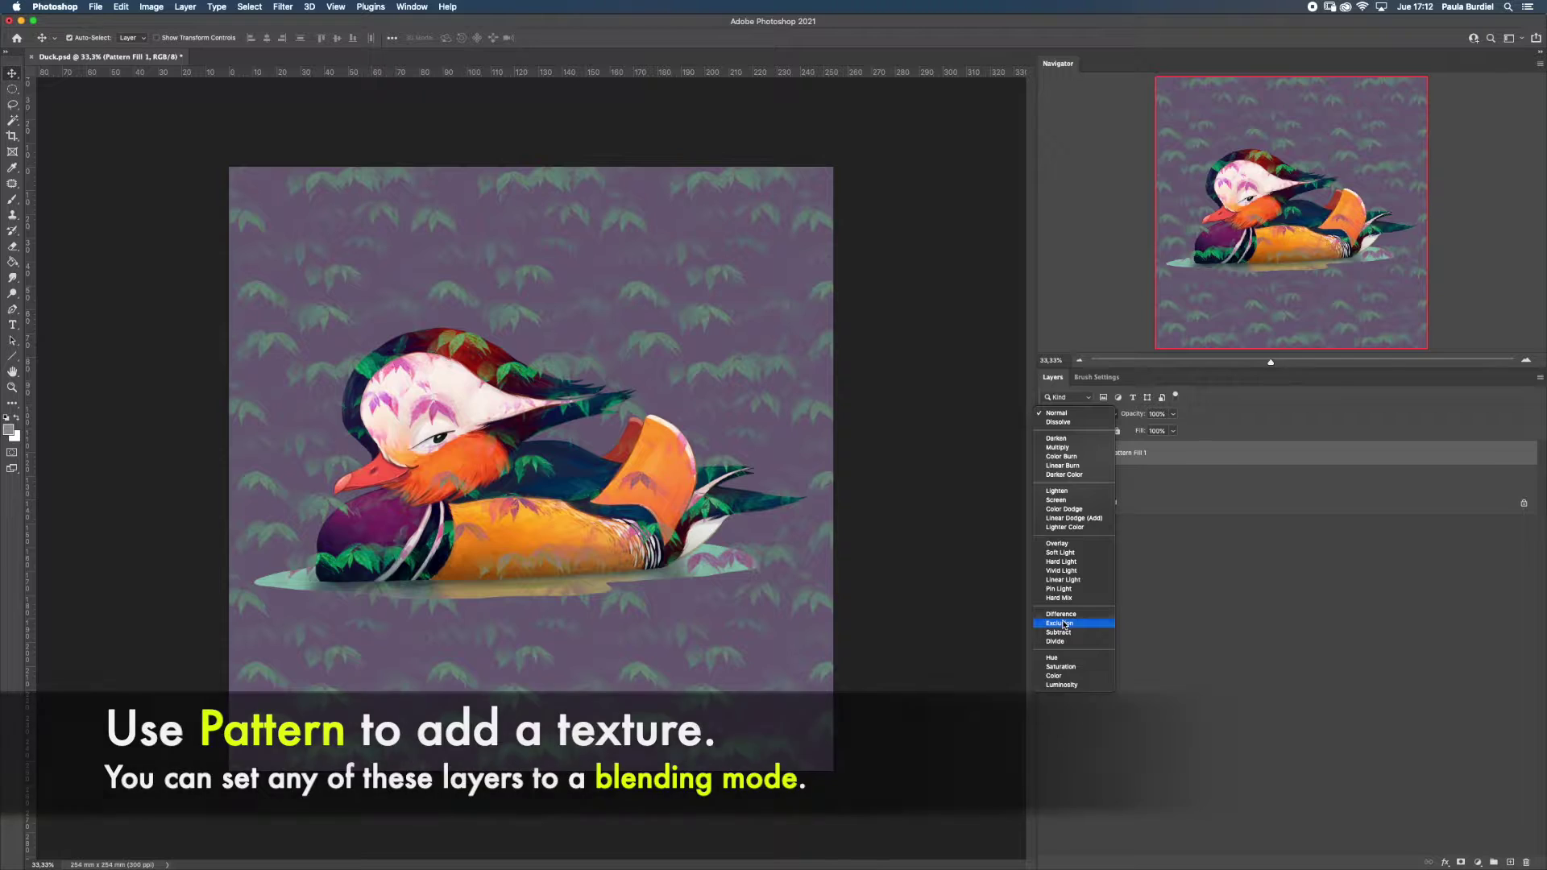
pyautogui.click(1064, 623)
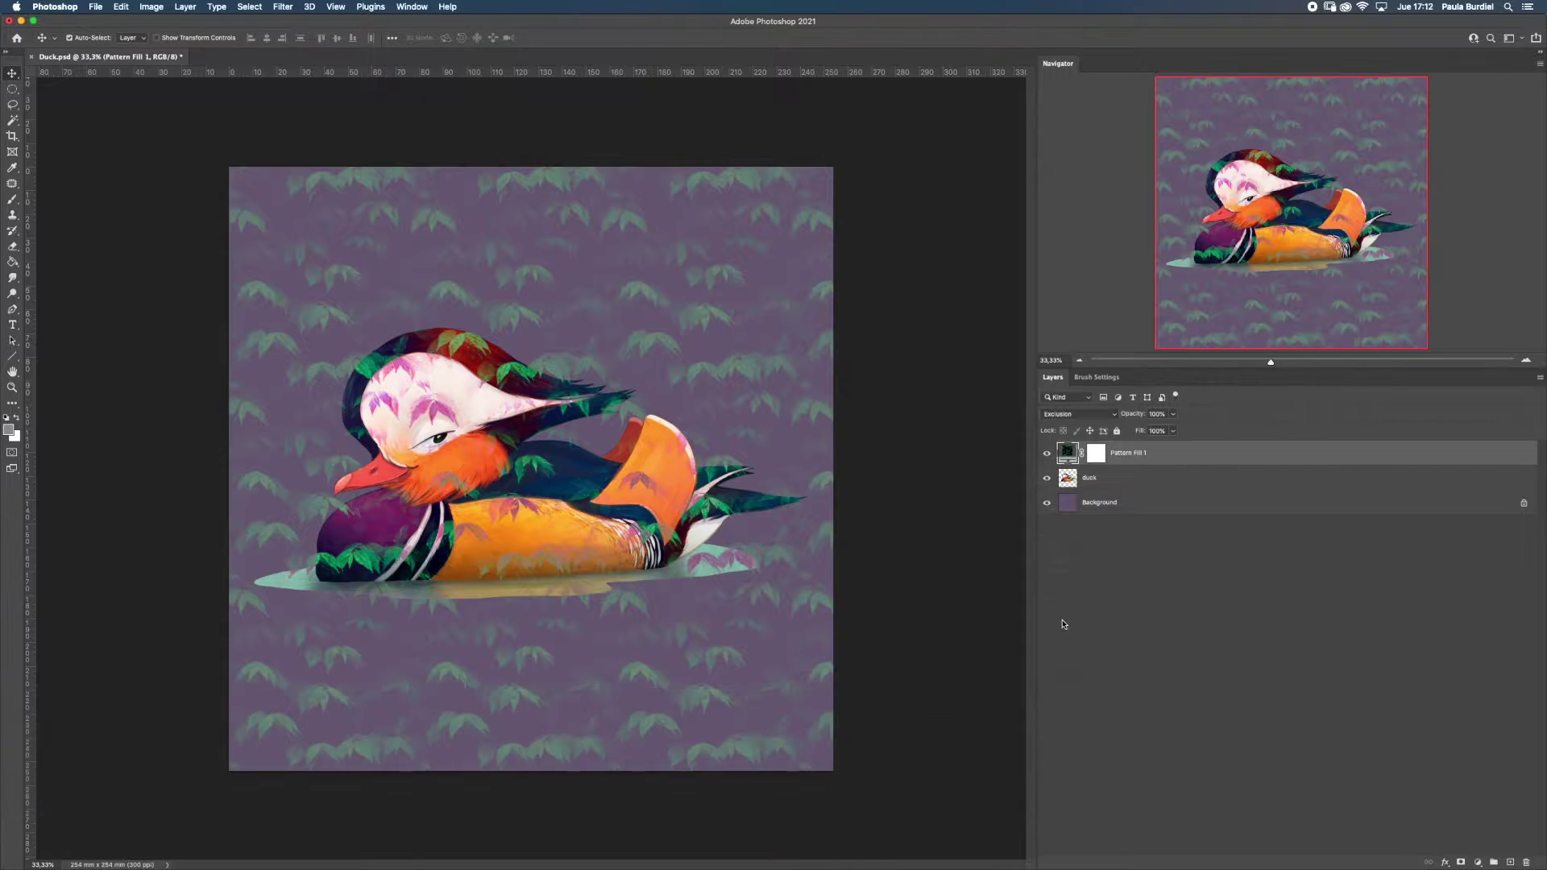
# Fill the pattern mask black outside the duck so leaves texture only the duck
pyautogui.keyDown('super'); pyautogui.click(1068, 478); pyautogui.keyUp('super')
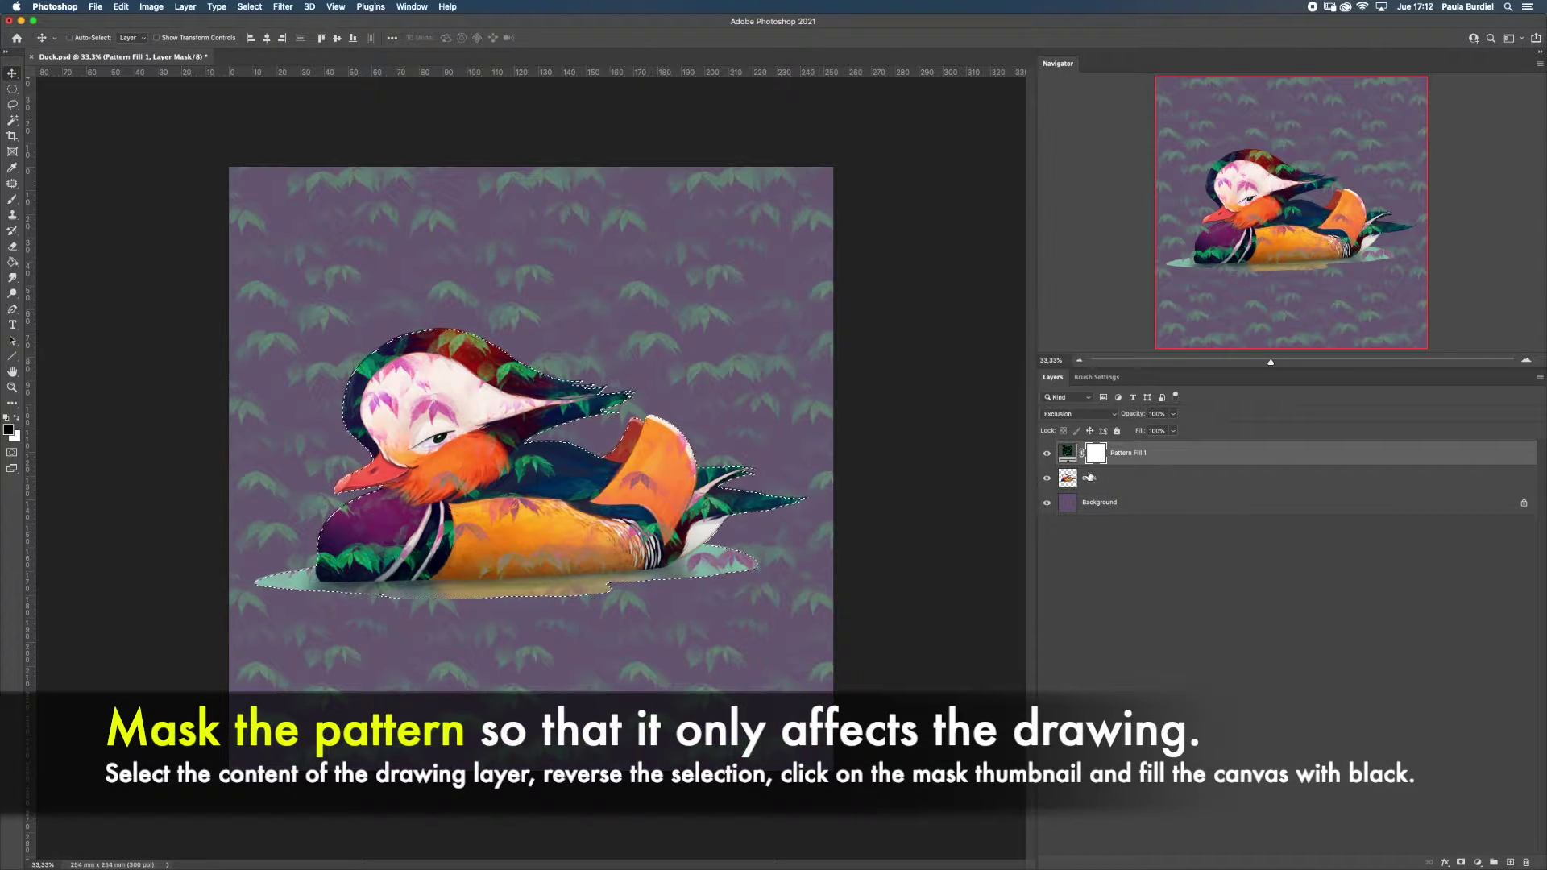
pyautogui.press('g')
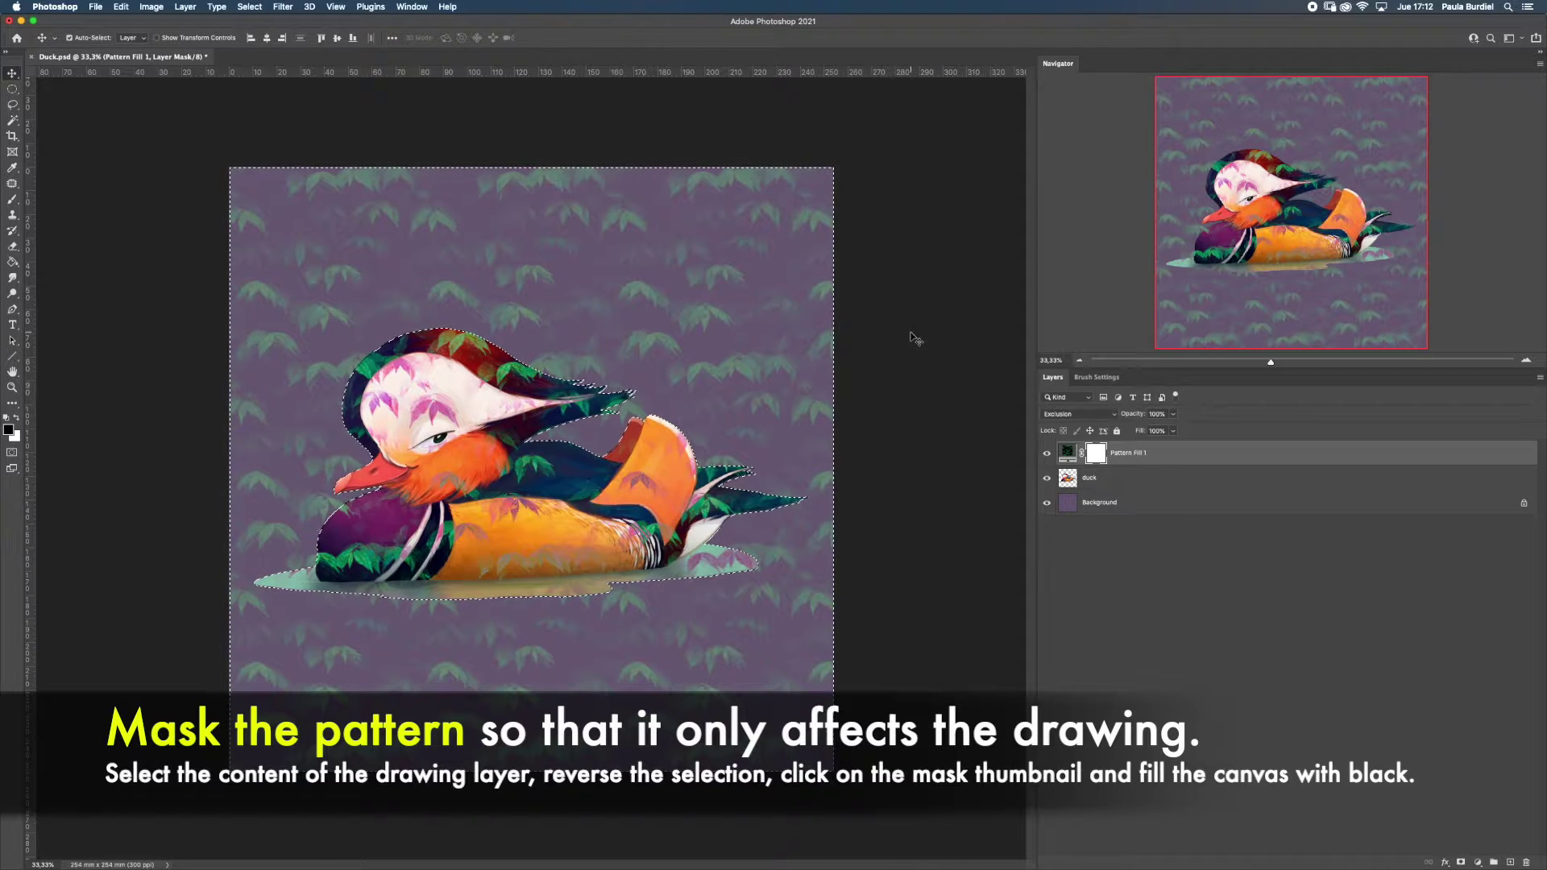
pyautogui.click(806, 385)
pyautogui.press('super+d')
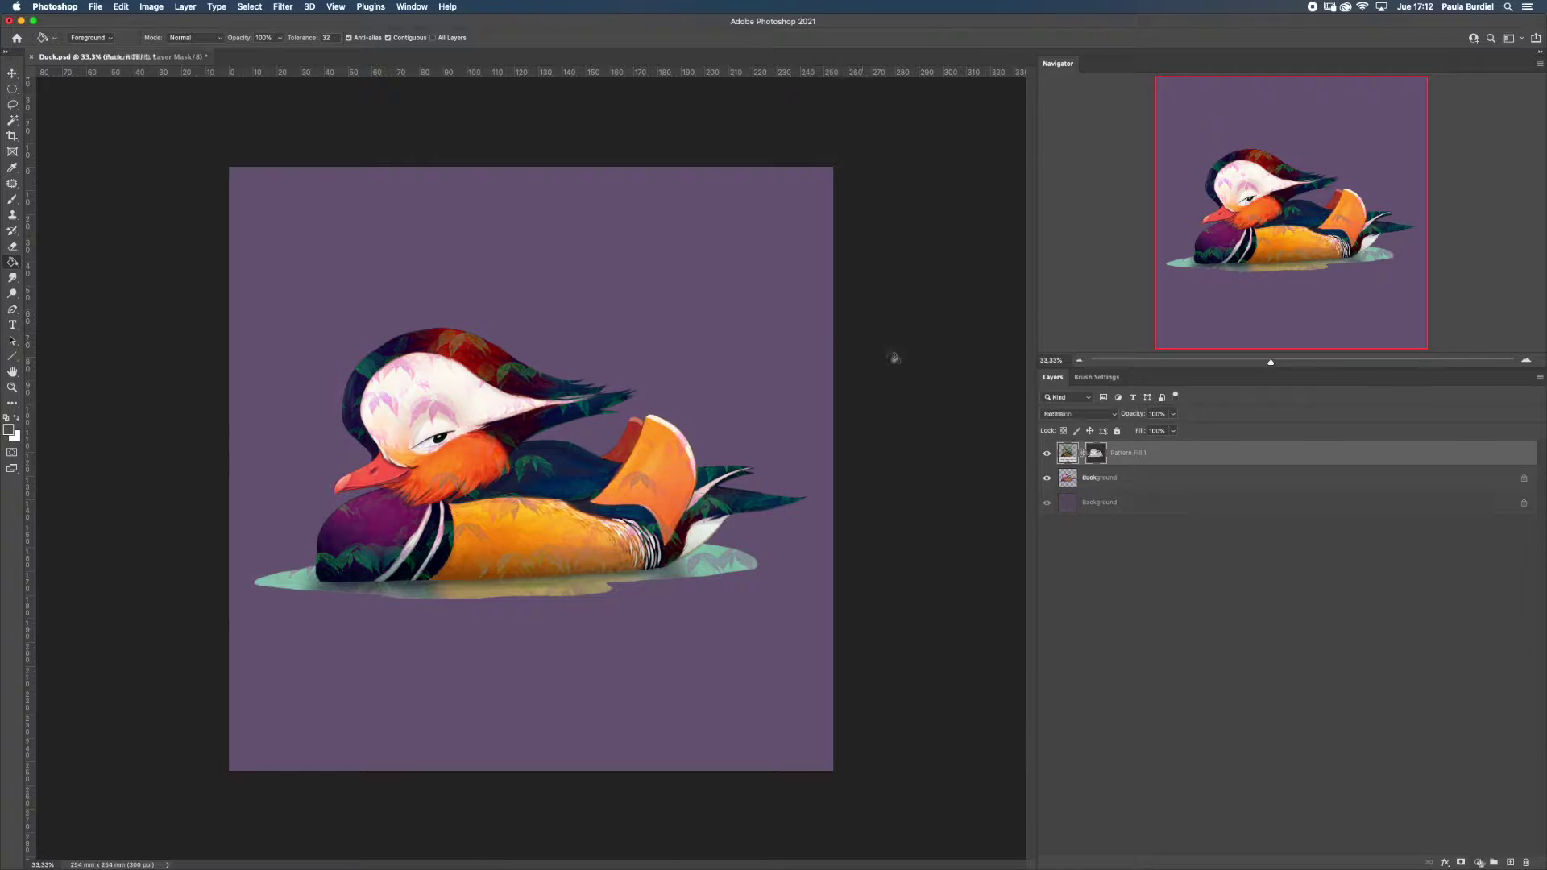
# Add a Brightness/Contrast layer and lower brightness to about -26
pyautogui.click(1475, 672)
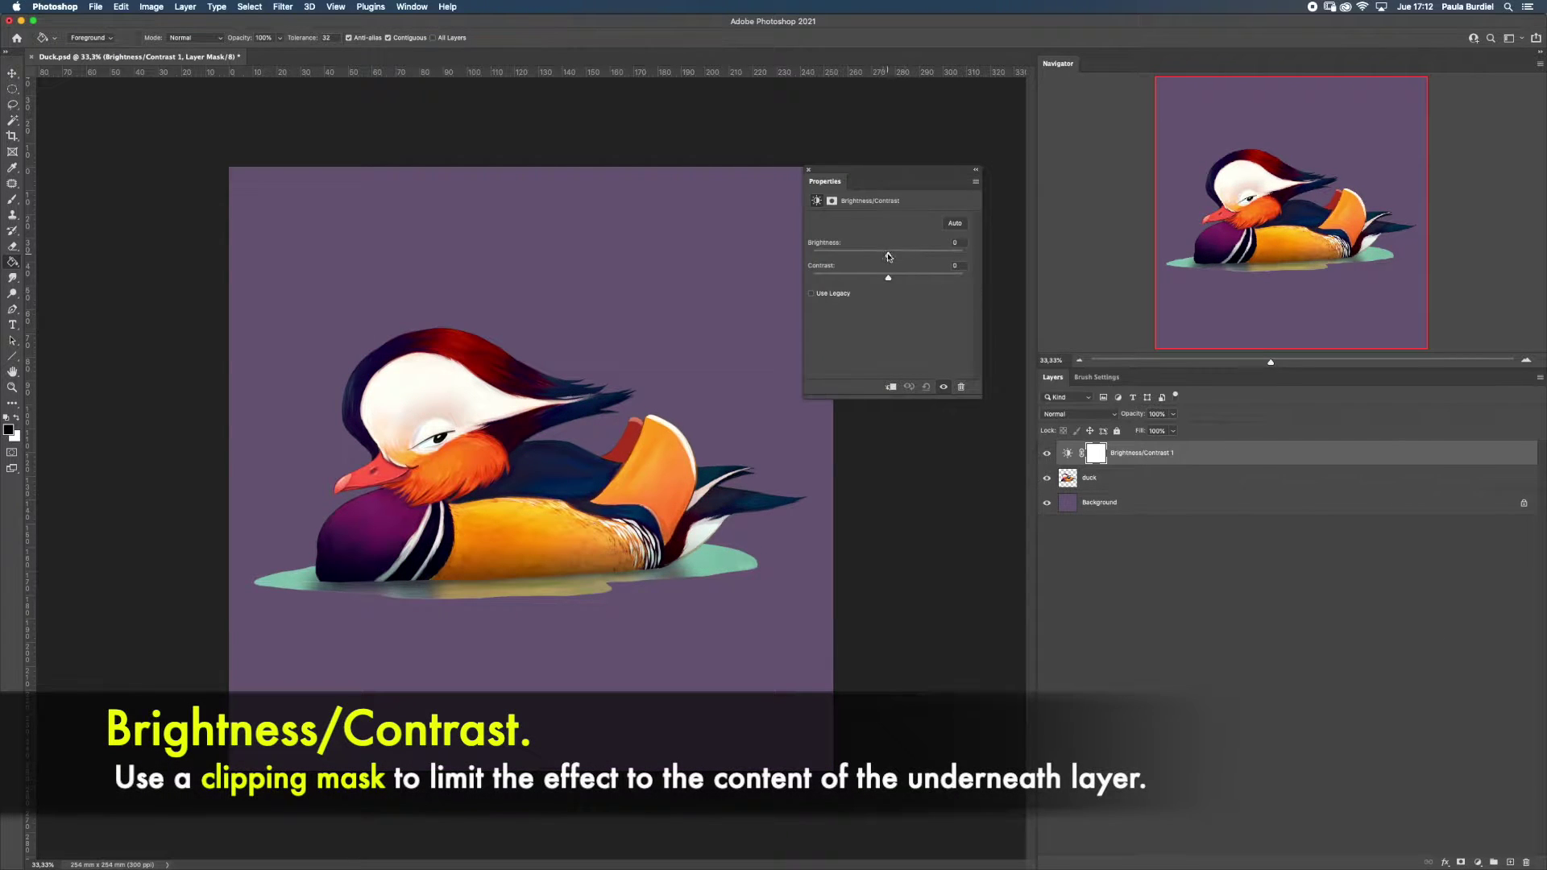
pyautogui.moveTo(888, 256); pyautogui.dragTo(888, 278)
pyautogui.moveTo(887, 254); pyautogui.dragTo(873, 253)
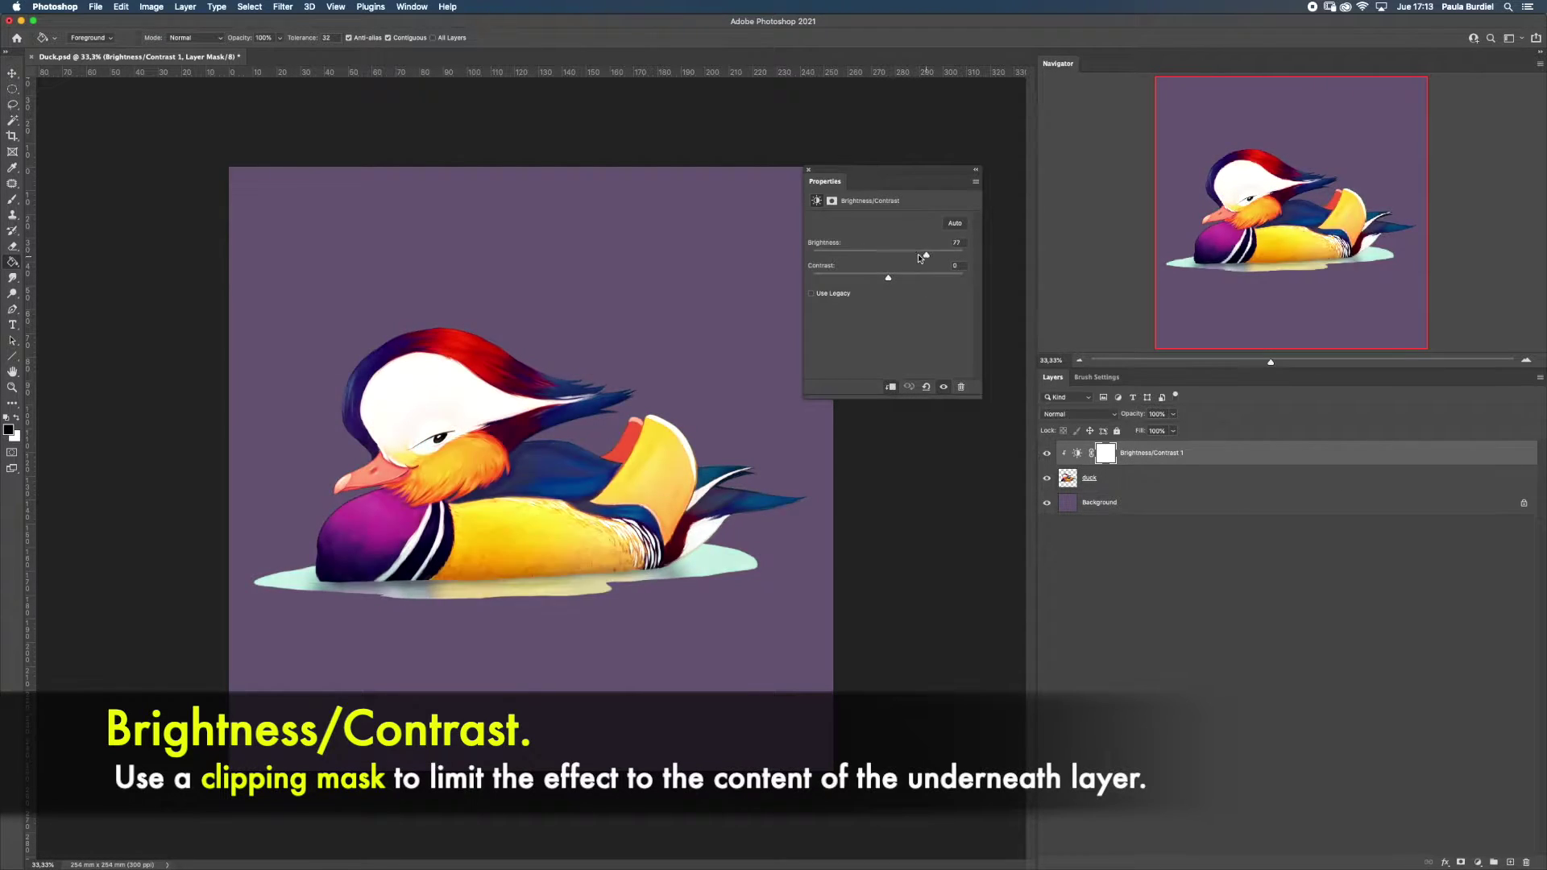
# Add a Levels layer, lowering the white input point and lifting the output blacks
pyautogui.click(1478, 862)
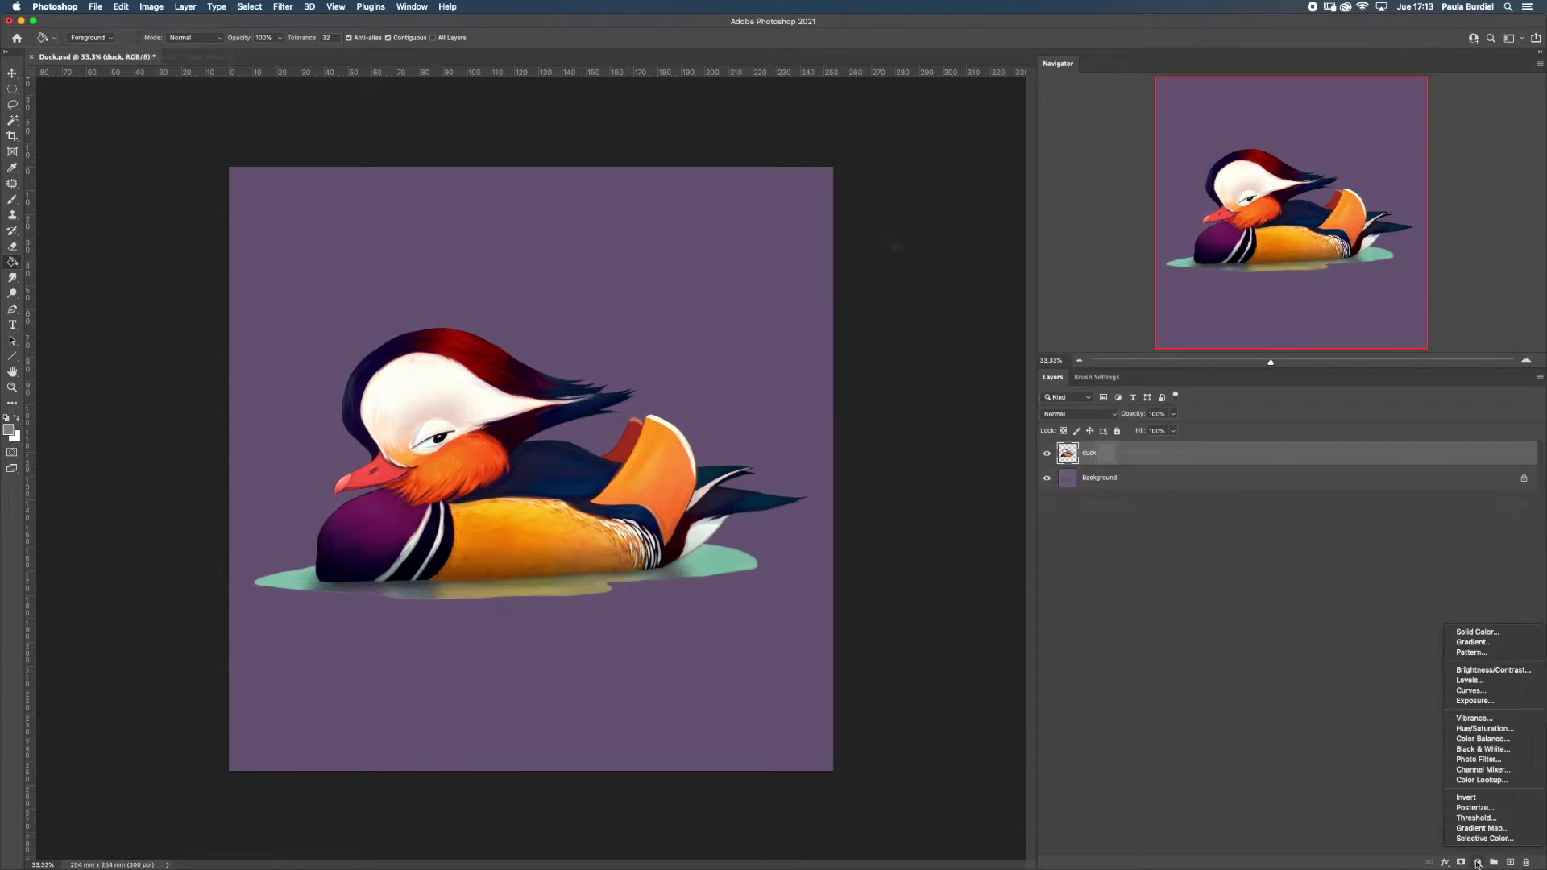
pyautogui.click(1465, 682)
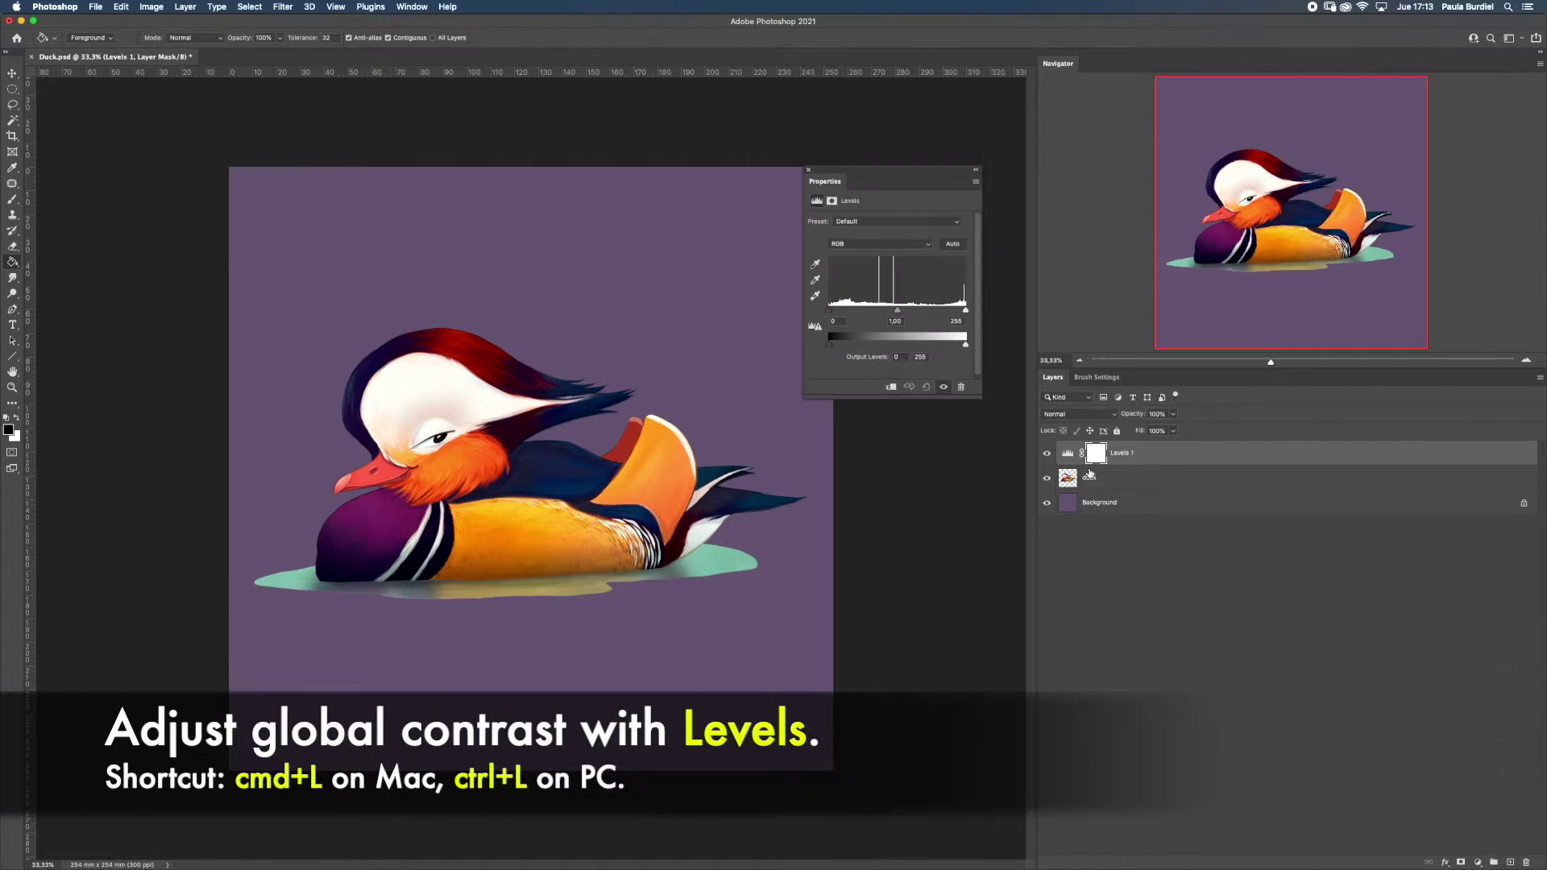
pyautogui.moveTo(963, 311); pyautogui.dragTo(903, 310)
pyautogui.moveTo(829, 344); pyautogui.dragTo(847, 344)
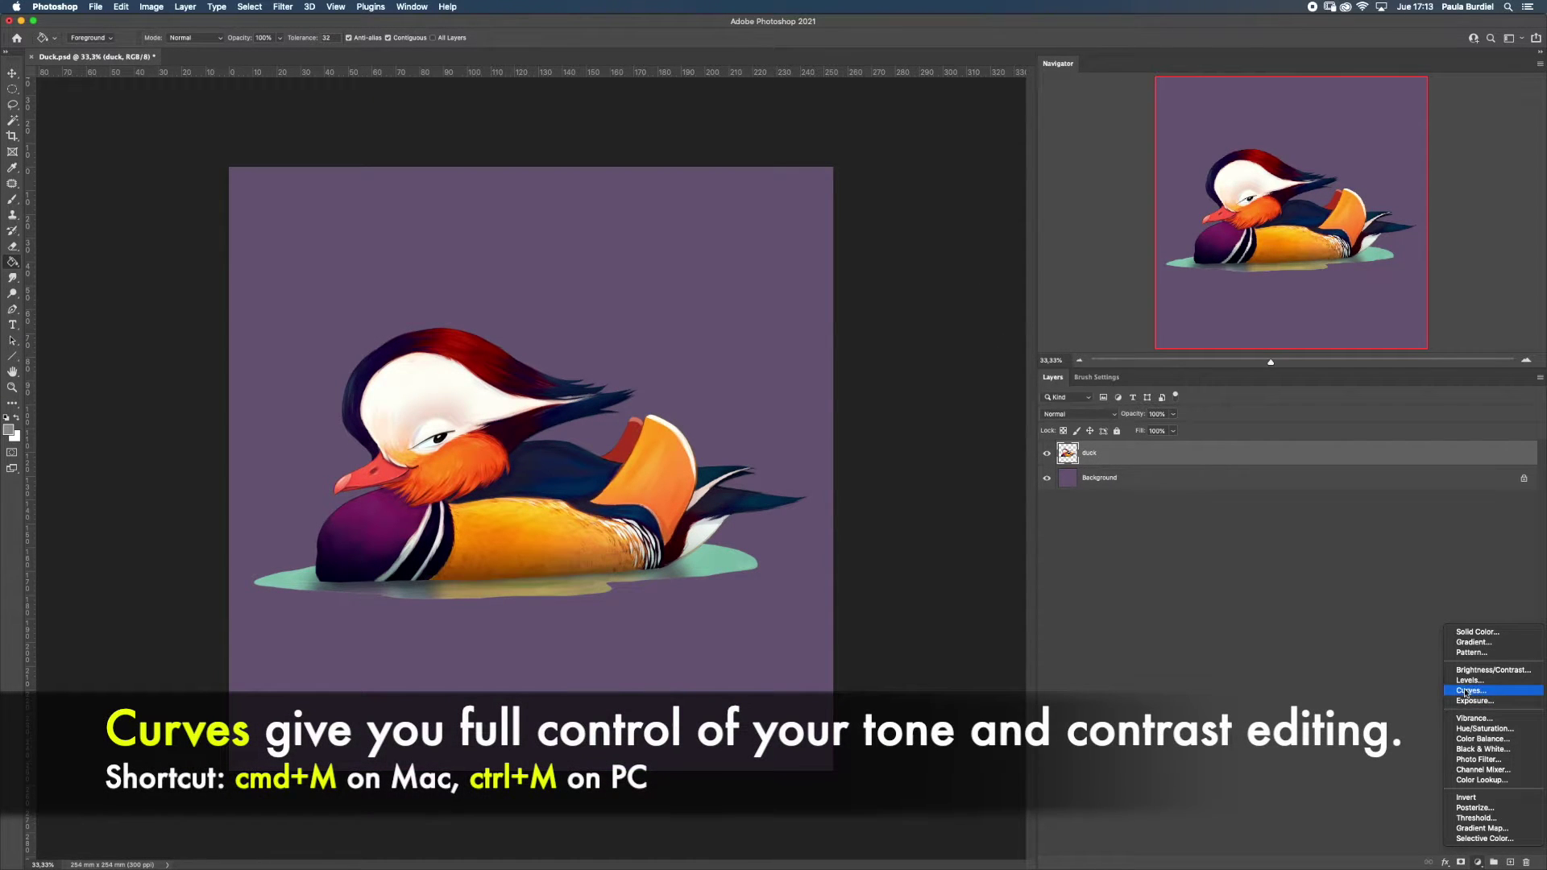
# Add a Curves layer, reshaping the RGB curve and shifting the Red channel curve
pyautogui.click(1466, 692)
pyautogui.moveTo(944, 283); pyautogui.dragTo(929, 281)
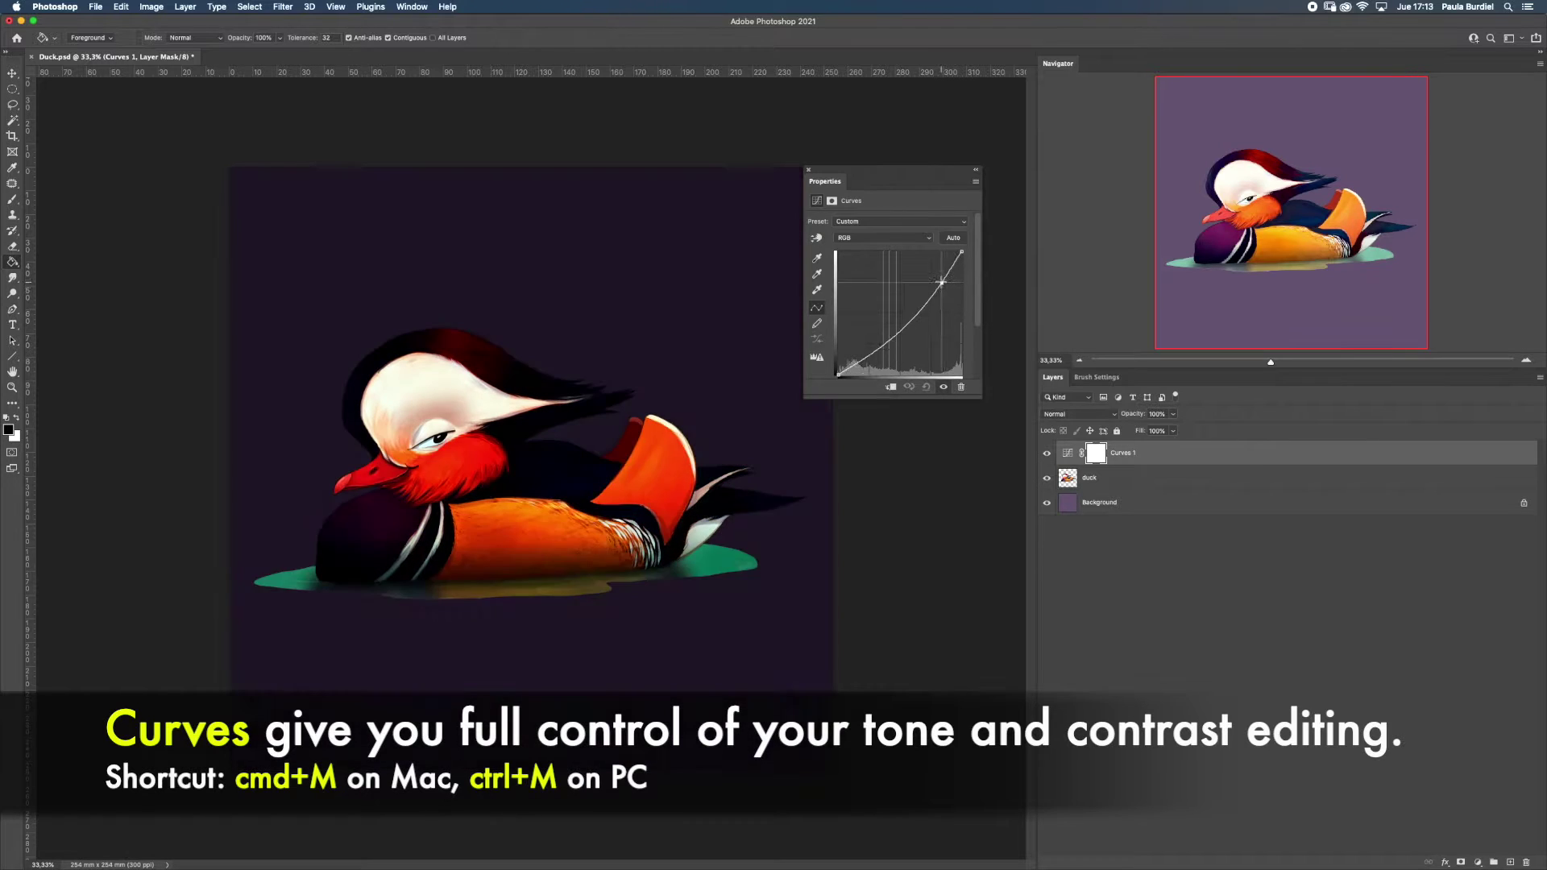
pyautogui.moveTo(882, 333); pyautogui.dragTo(883, 335)
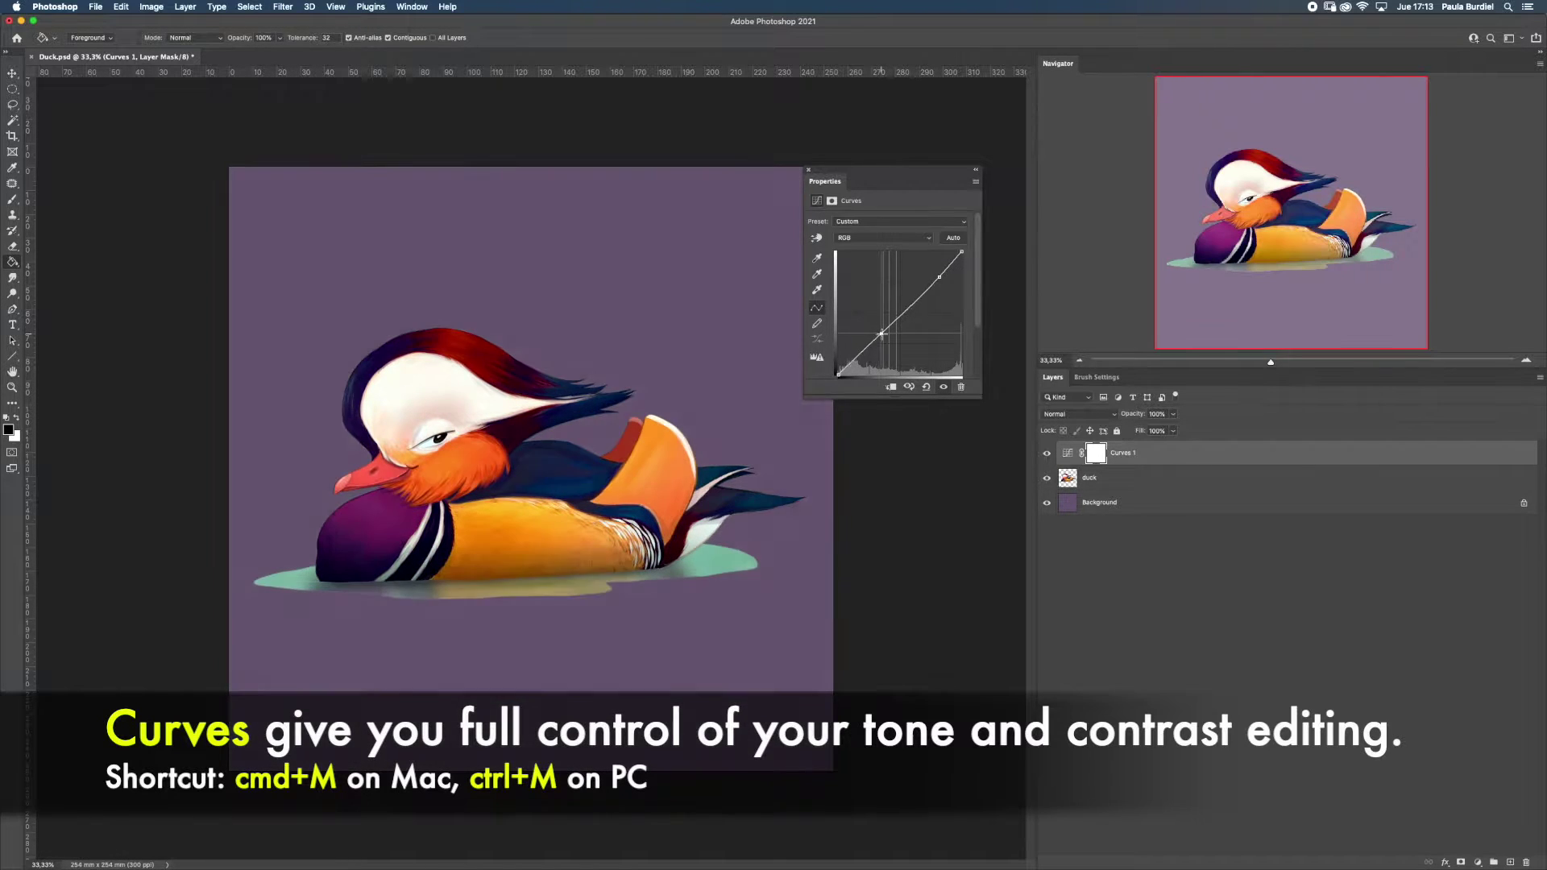
pyautogui.moveTo(961, 265); pyautogui.dragTo(964, 246)
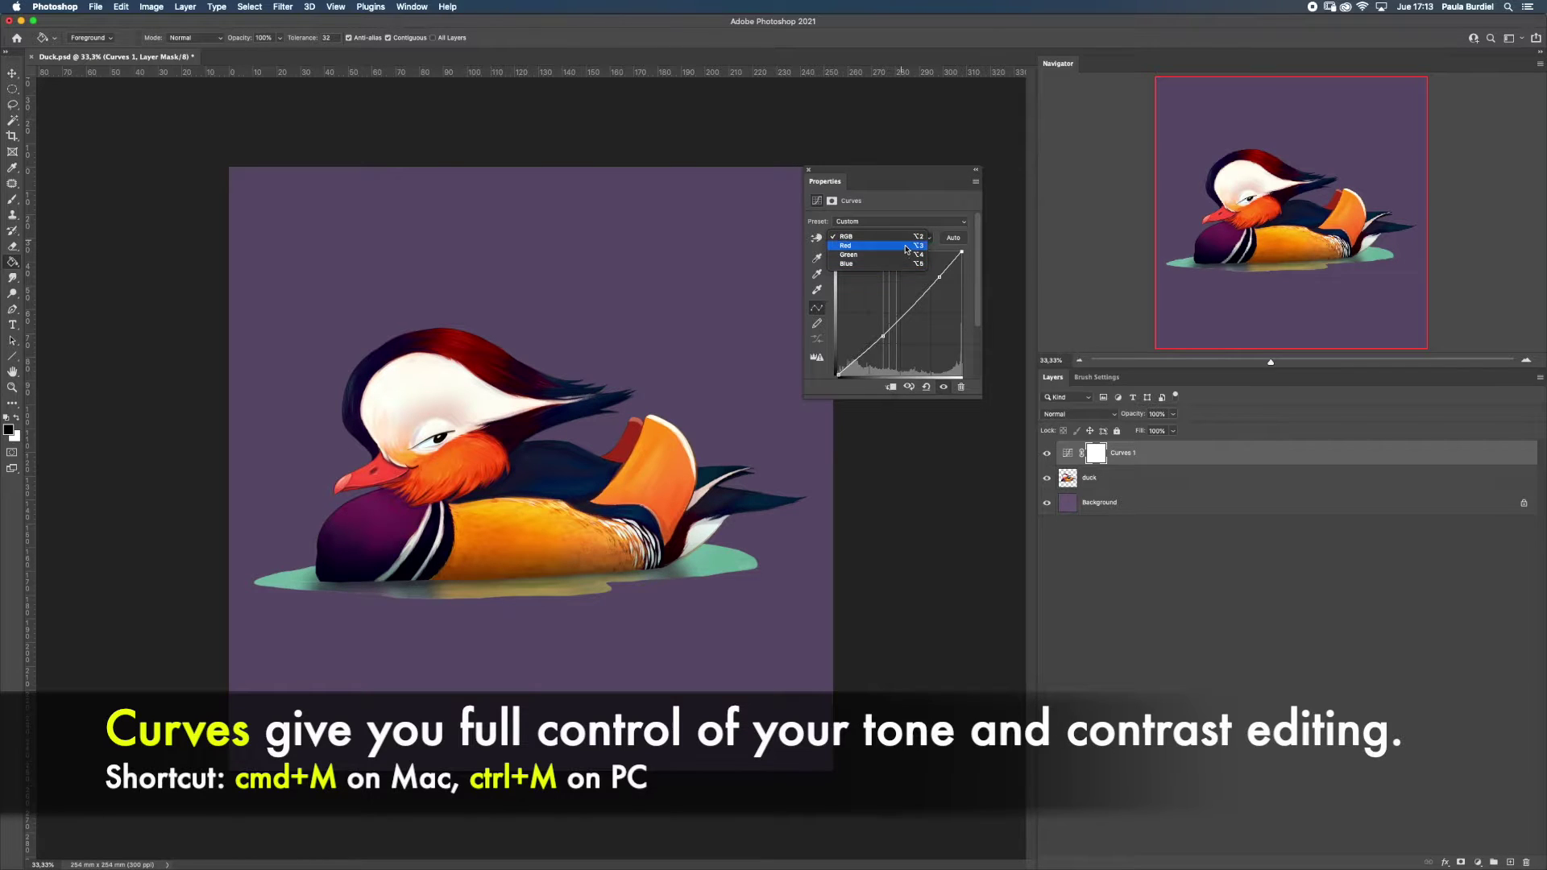
pyautogui.moveTo(923, 293); pyautogui.dragTo(915, 270)
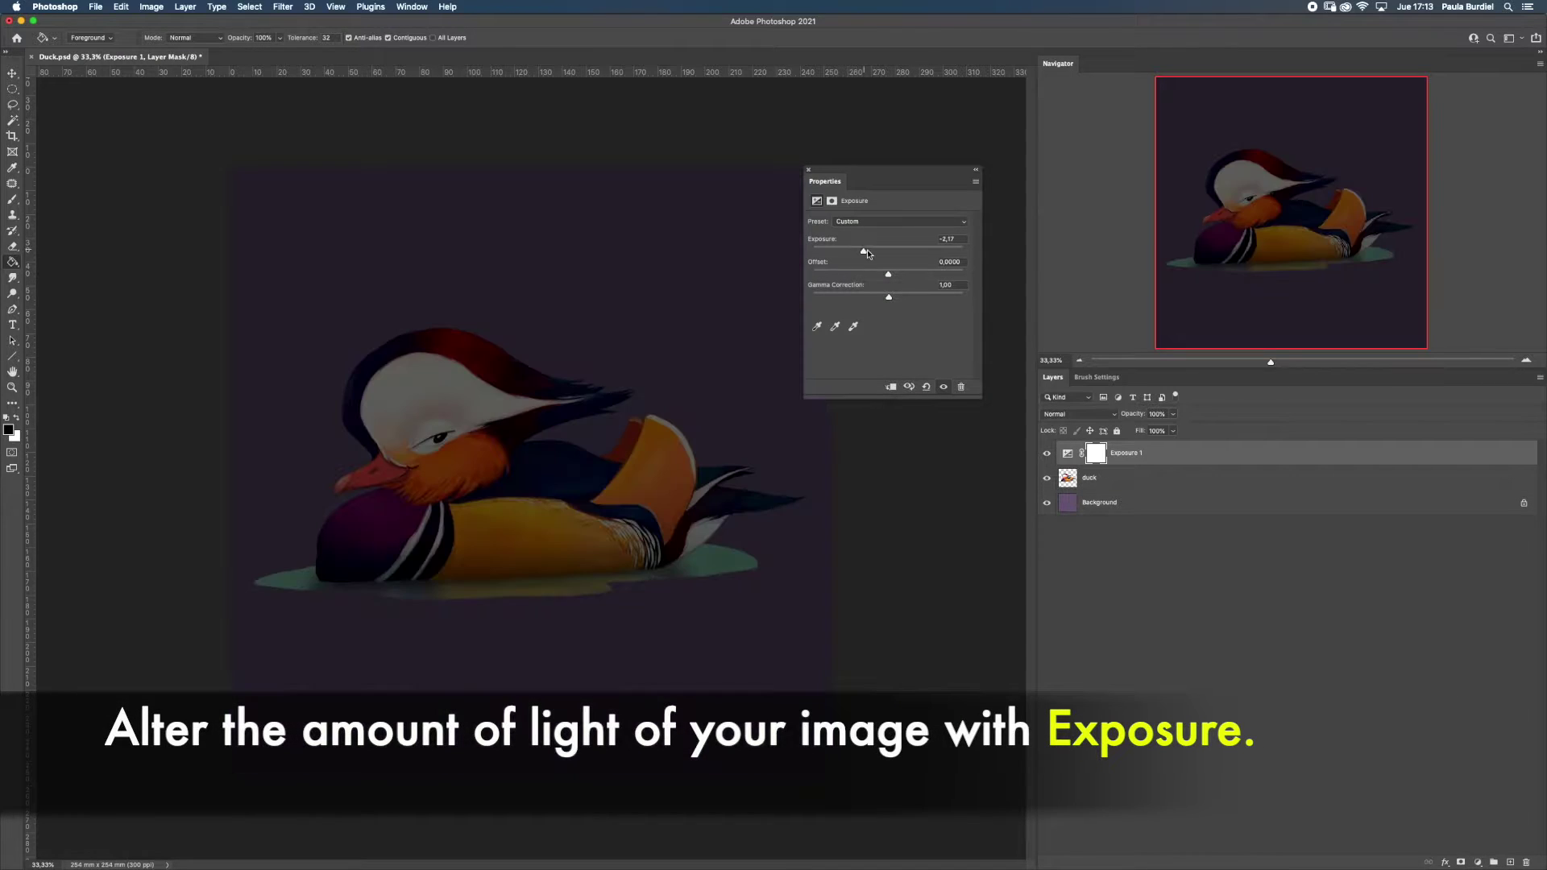
# Raise Exposure, lower Vibrance, then shift Hue on a new Hue/Saturation layer
pyautogui.moveTo(862, 251)
pyautogui.mouseDown()
pyautogui.moveTo(903, 251)
pyautogui.moveTo(855, 276)
pyautogui.moveTo(908, 297)
pyautogui.mouseUp()
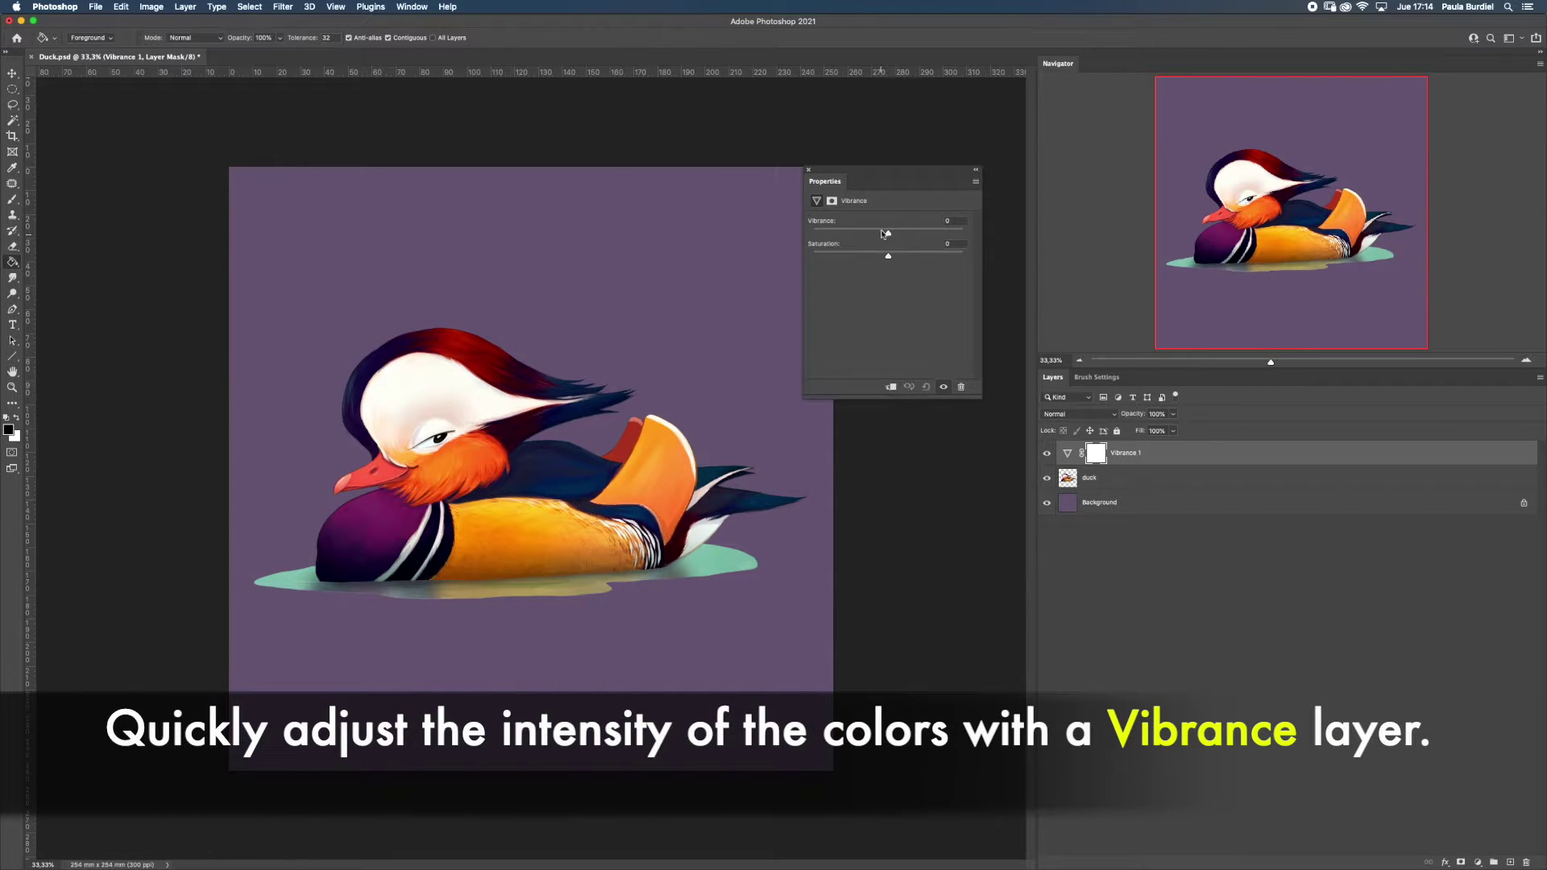
pyautogui.moveTo(903, 234)
pyautogui.mouseDown()
pyautogui.moveTo(862, 229)
pyautogui.moveTo(922, 261)
pyautogui.mouseUp()
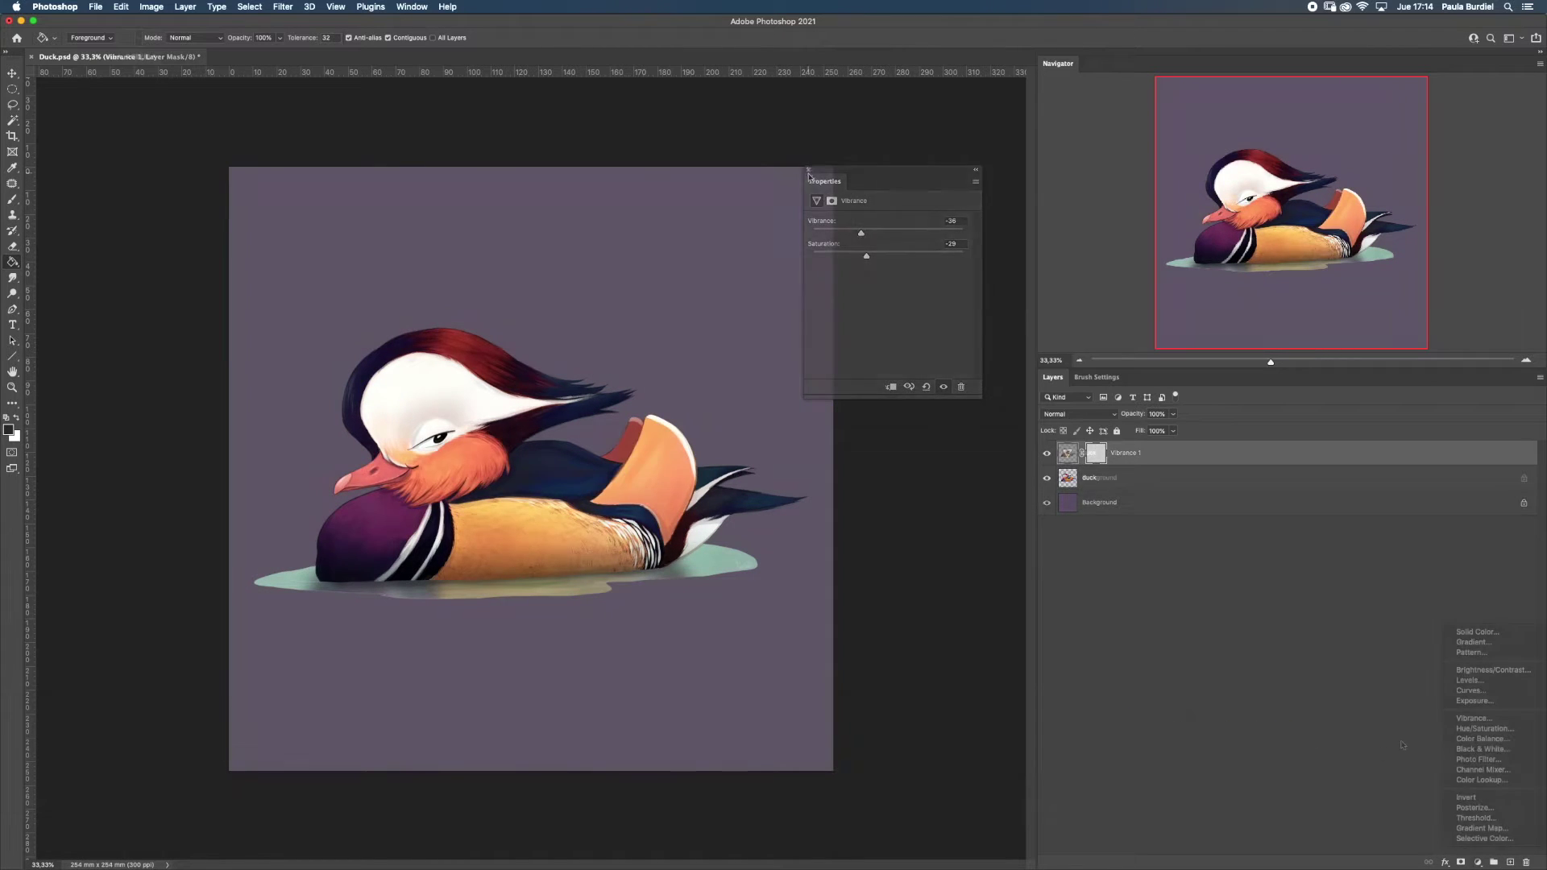
pyautogui.moveTo(888, 267)
pyautogui.mouseDown()
pyautogui.moveTo(922, 268)
pyautogui.moveTo(887, 266)
pyautogui.moveTo(888, 315)
pyautogui.mouseUp()
# Boost saturation of the Reds range only in Hue/Saturation
pyautogui.click(864, 239)
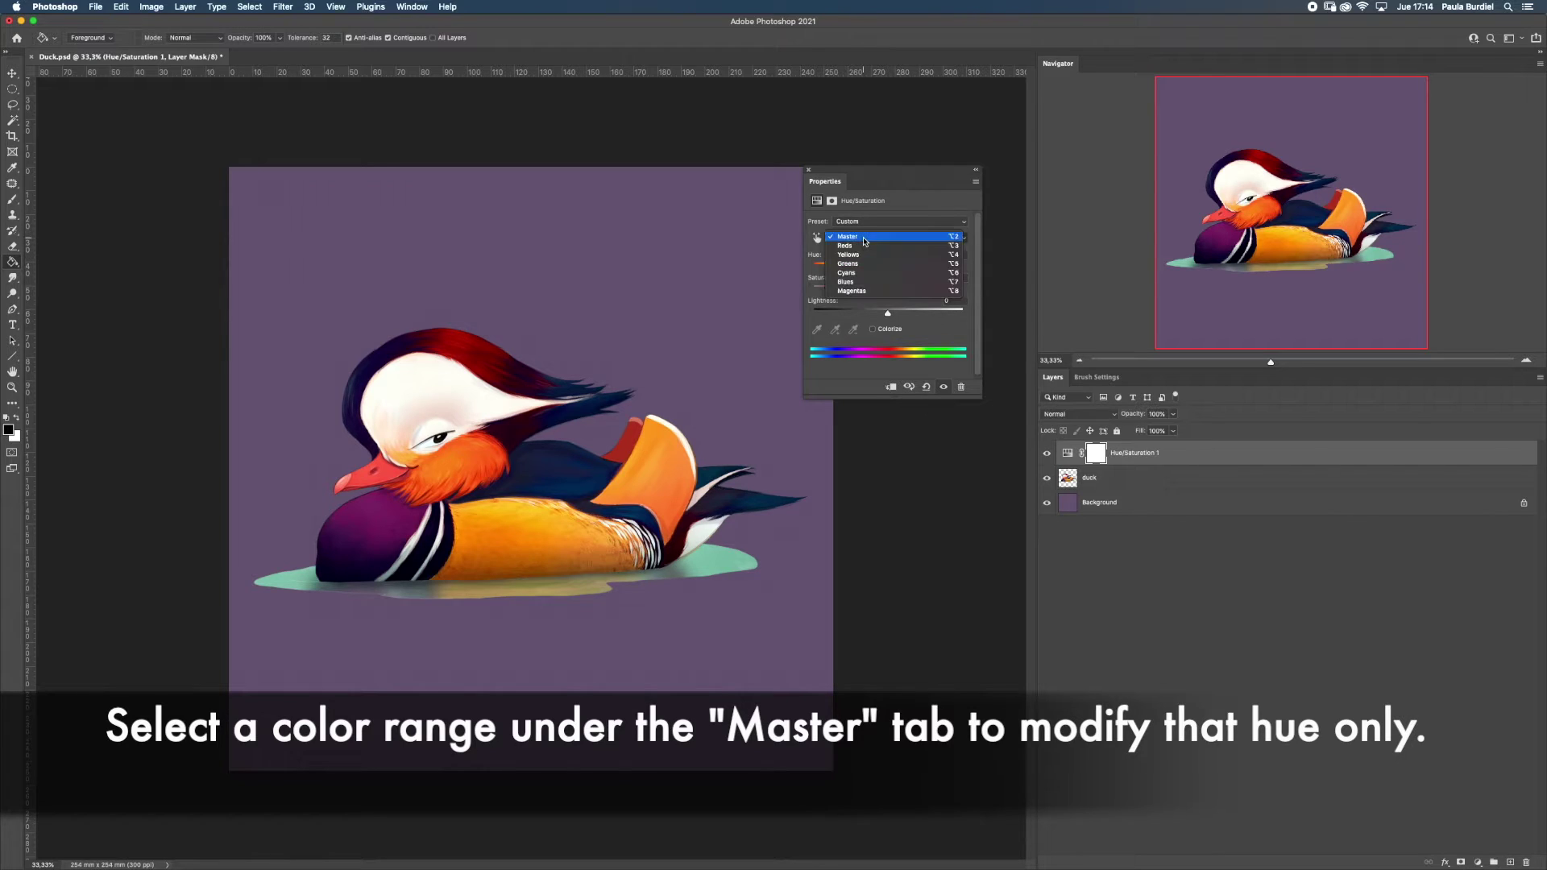
pyautogui.click(894, 246)
pyautogui.moveTo(888, 288); pyautogui.dragTo(943, 293)
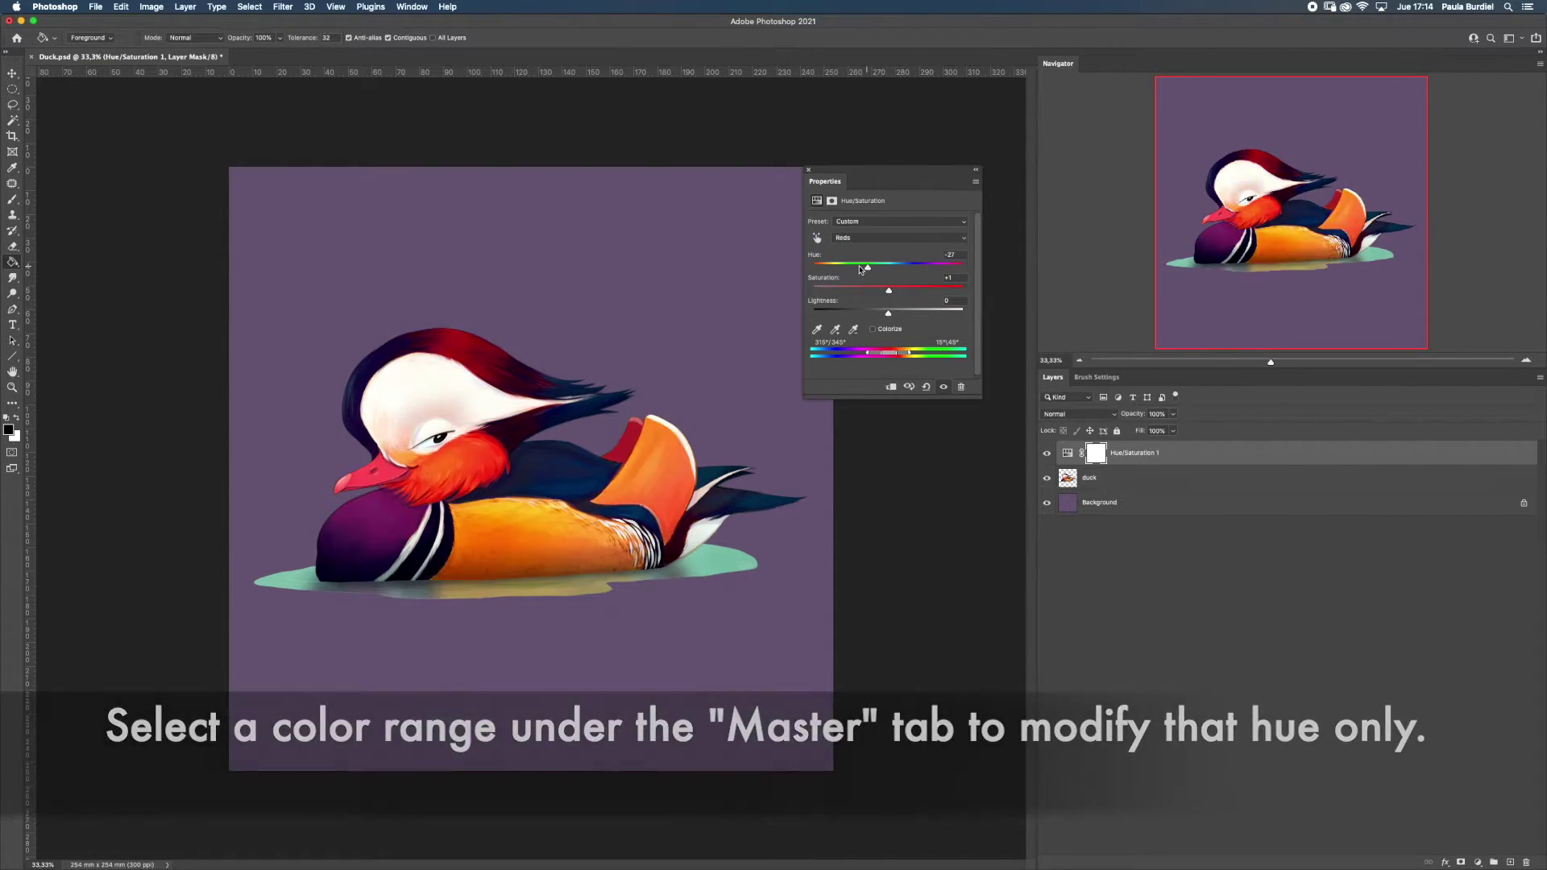
# Add Color Balance, pushing midtones toward green and shifting the shadows
pyautogui.click(1471, 739)
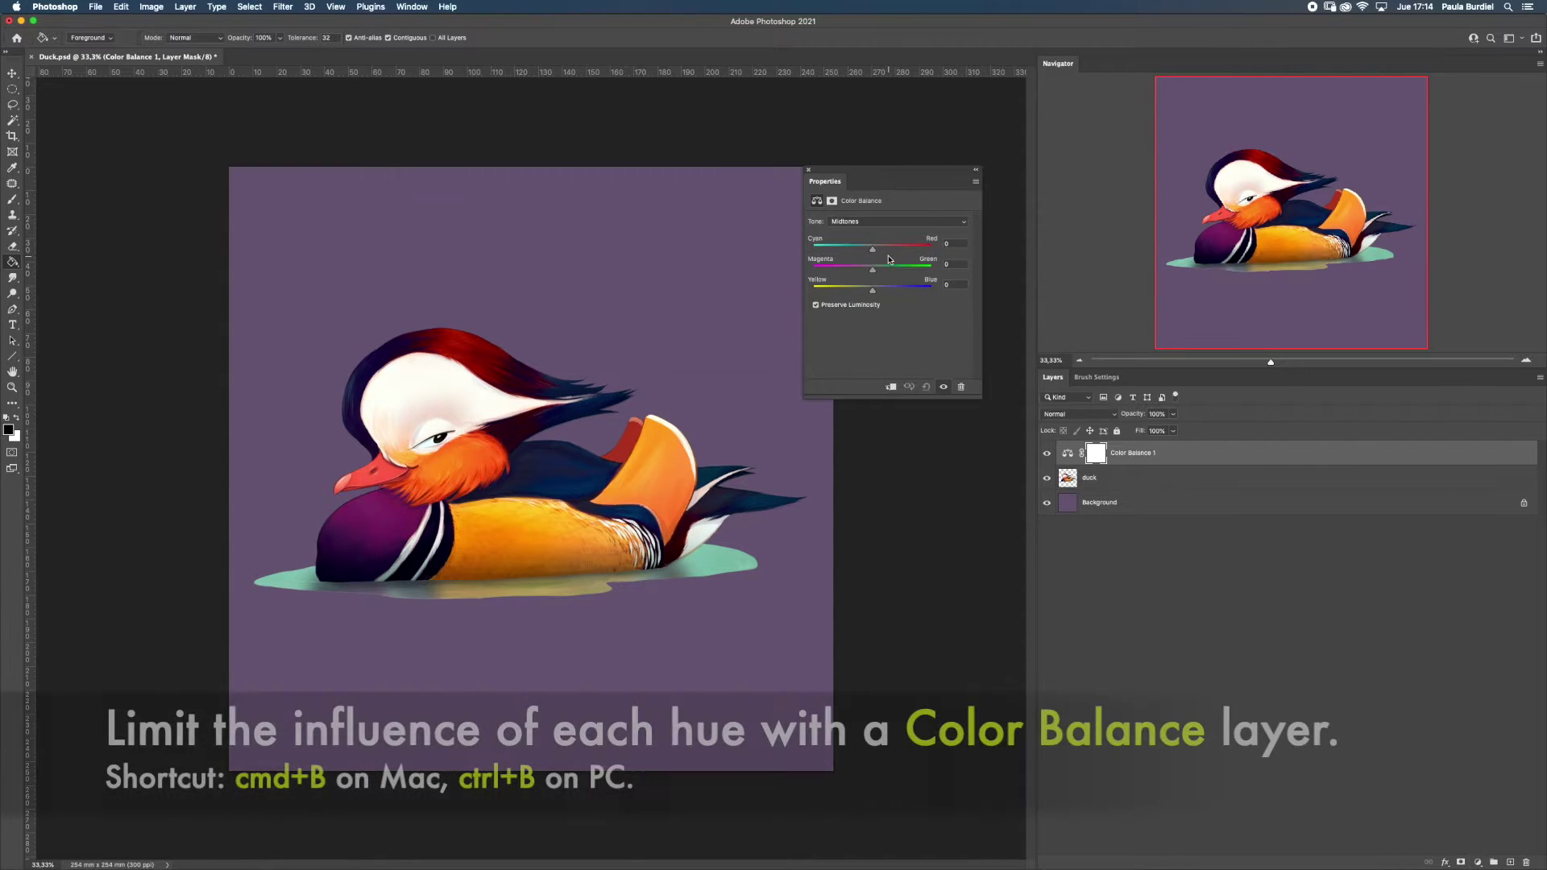
pyautogui.moveTo(873, 268)
pyautogui.mouseDown()
pyautogui.moveTo(890, 271)
pyautogui.moveTo(861, 269)
pyautogui.moveTo(879, 291)
pyautogui.mouseUp()
pyautogui.click(838, 220)
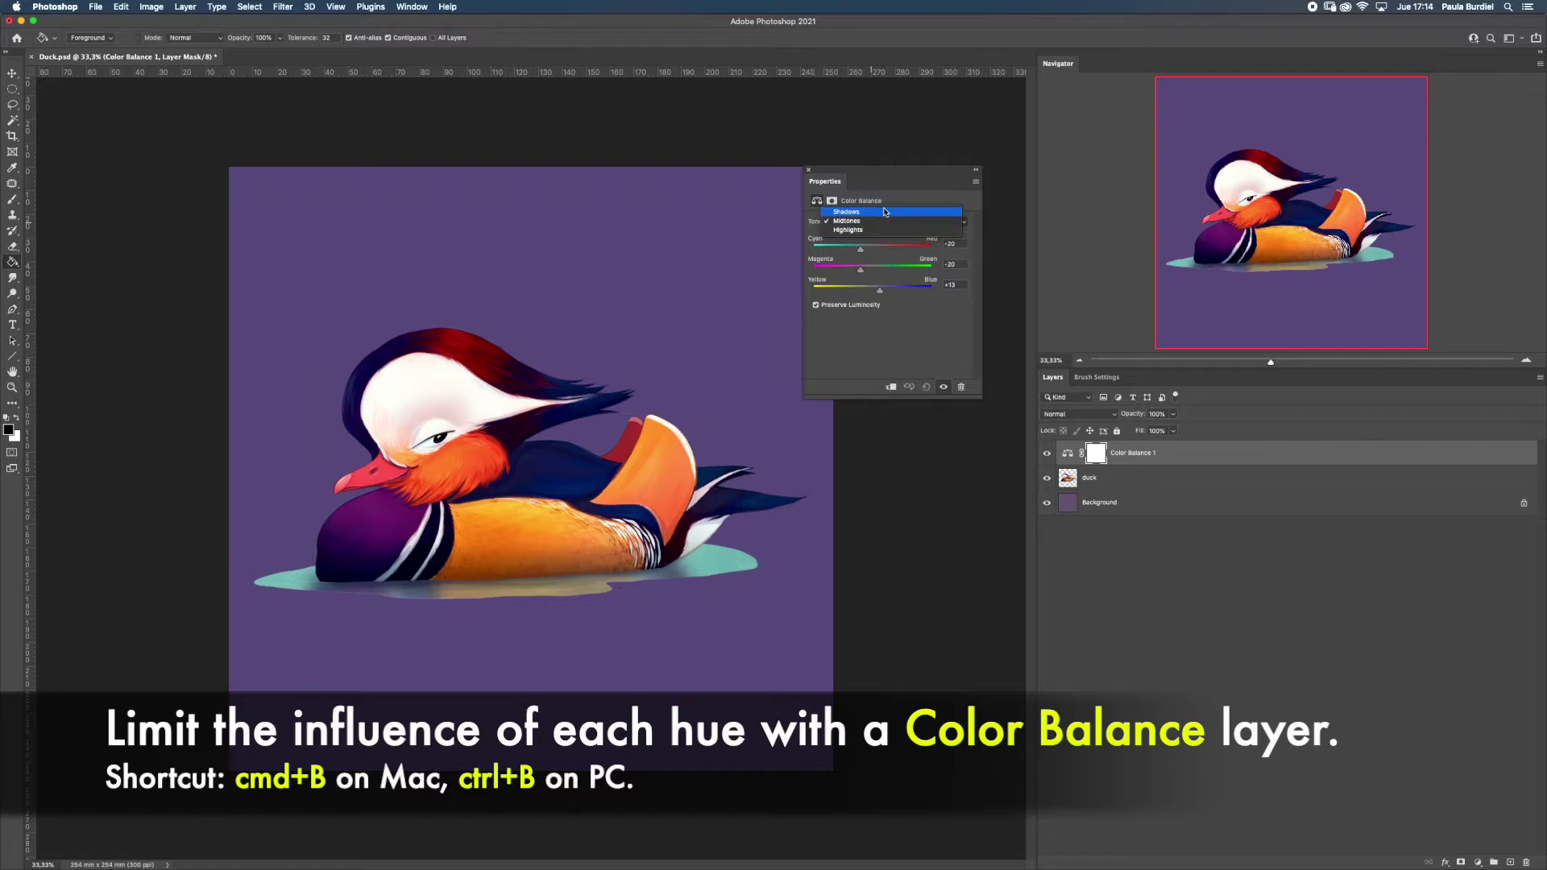
pyautogui.click(895, 212)
pyautogui.moveTo(873, 249); pyautogui.dragTo(866, 269)
pyautogui.click(1477, 863)
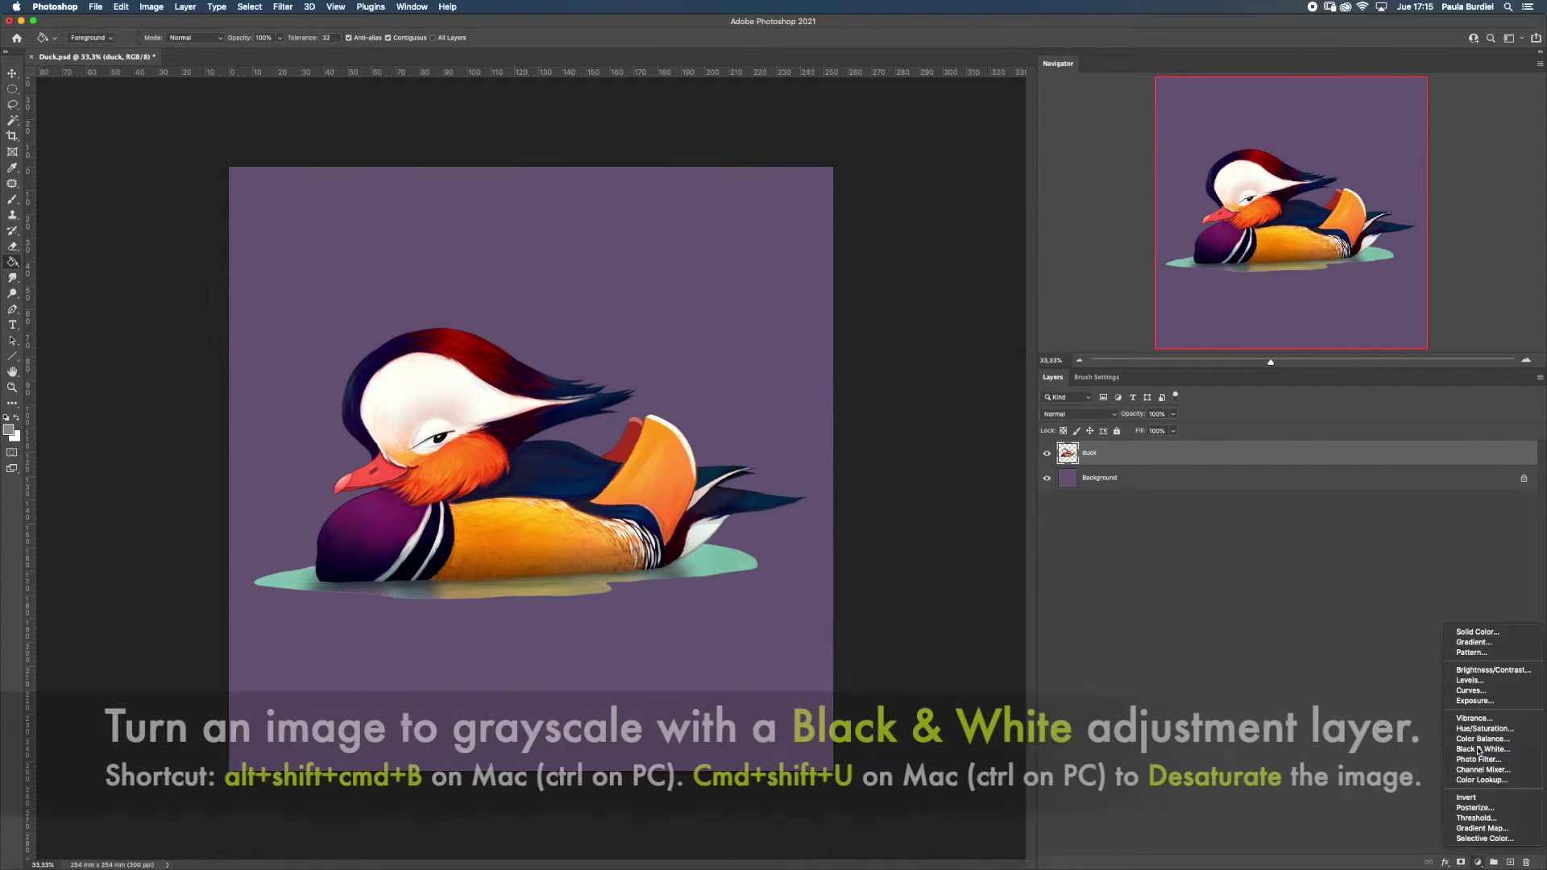
# Try a Black & White layer with lighter reds, then a pink-tinted Photo Filter
pyautogui.click(1469, 737)
pyautogui.moveTo(888, 266); pyautogui.dragTo(903, 288)
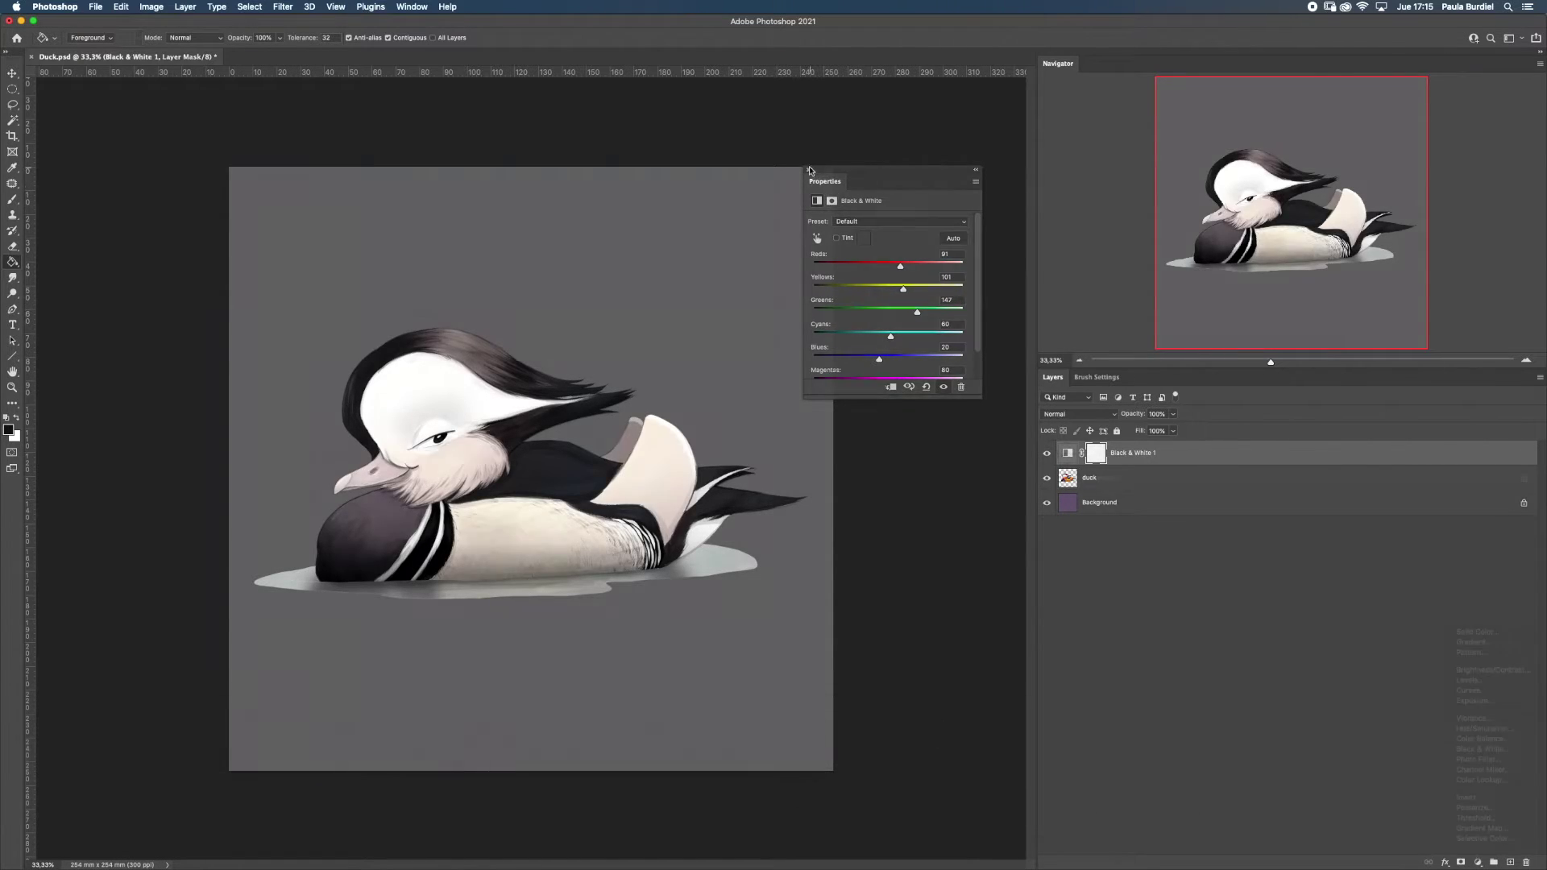
pyautogui.click(1489, 761)
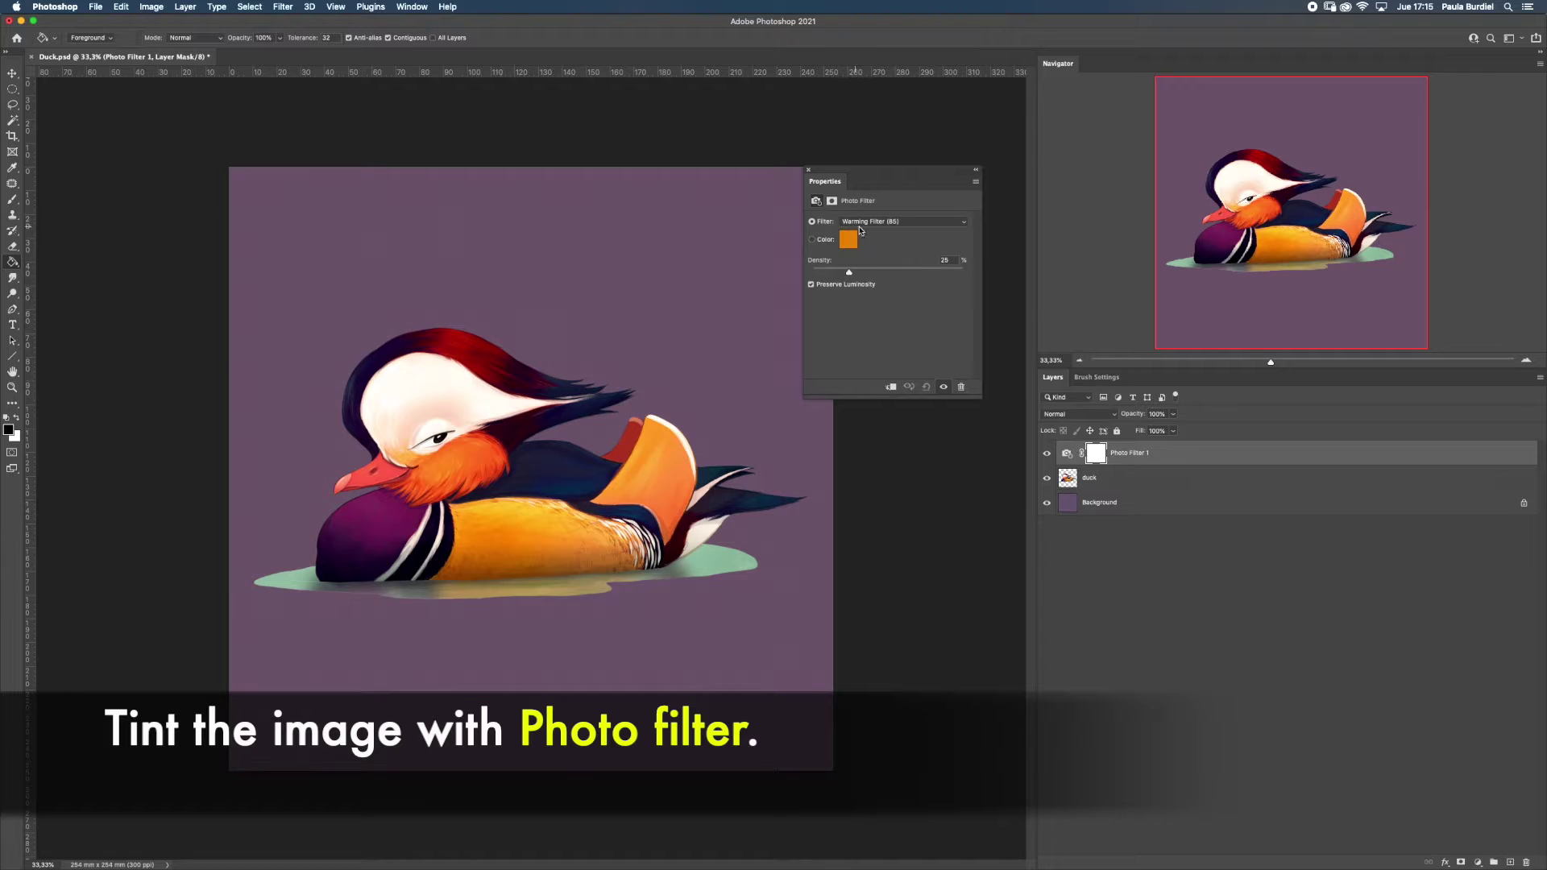
pyautogui.click(891, 225)
pyautogui.click(884, 301)
pyautogui.click(848, 239)
pyautogui.click(806, 419)
pyautogui.click(975, 354)
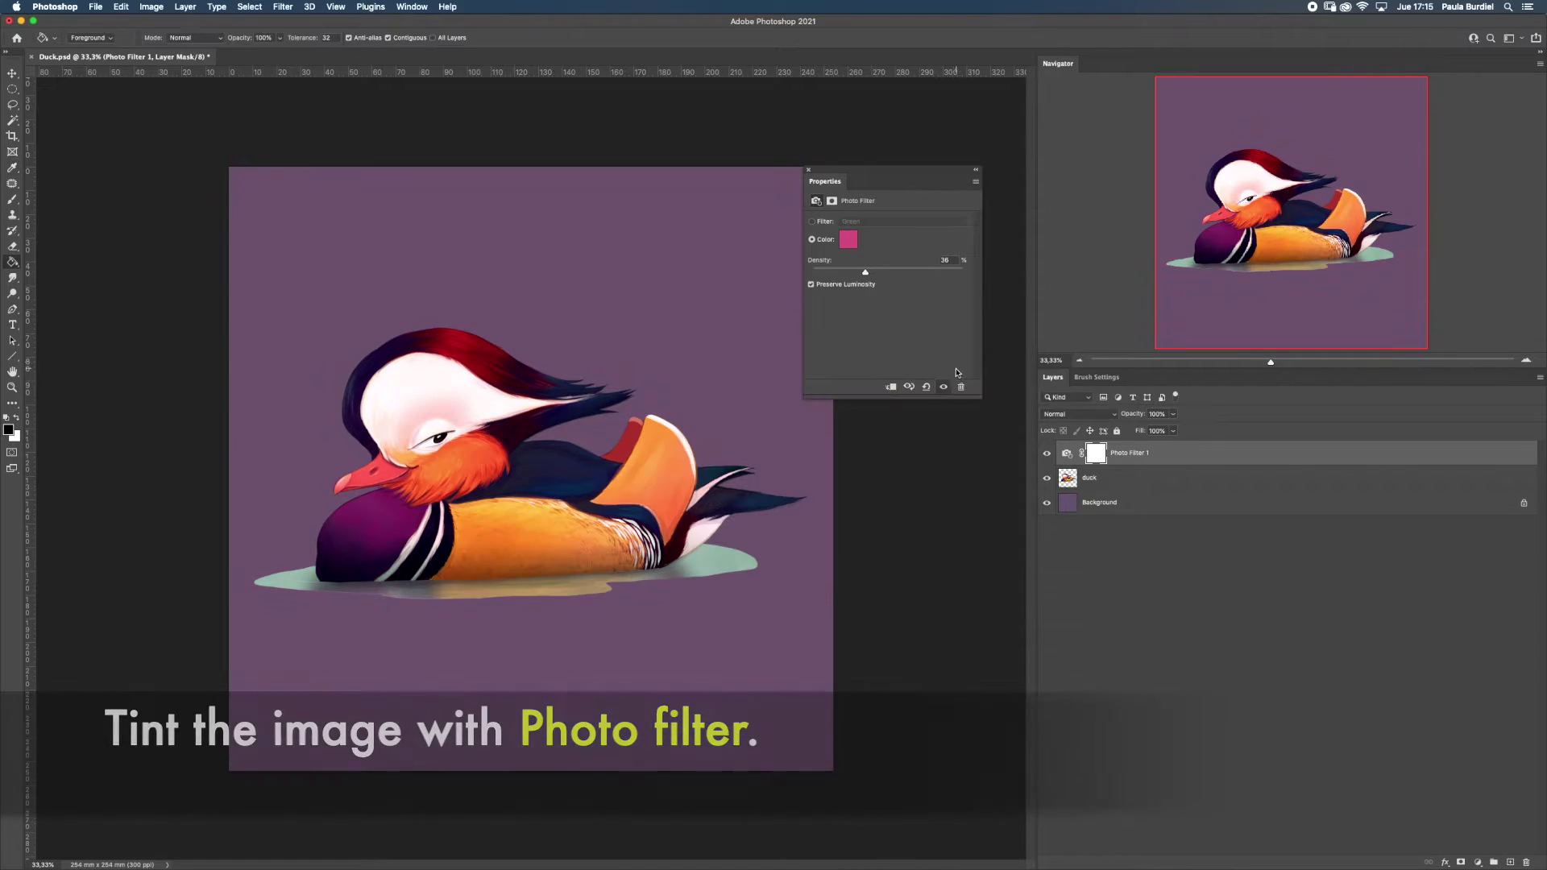
# Try a Channel Mixer turning the image magenta, then toggle an Invert adjustment
pyautogui.click(1481, 770)
pyautogui.moveTo(926, 280)
pyautogui.mouseDown()
pyautogui.moveTo(872, 278)
pyautogui.moveTo(925, 279)
pyautogui.moveTo(917, 303)
pyautogui.moveTo(848, 332)
pyautogui.moveTo(908, 323)
pyautogui.mouseUp()
pyautogui.click(874, 244)
pyautogui.moveTo(888, 279); pyautogui.dragTo(879, 303)
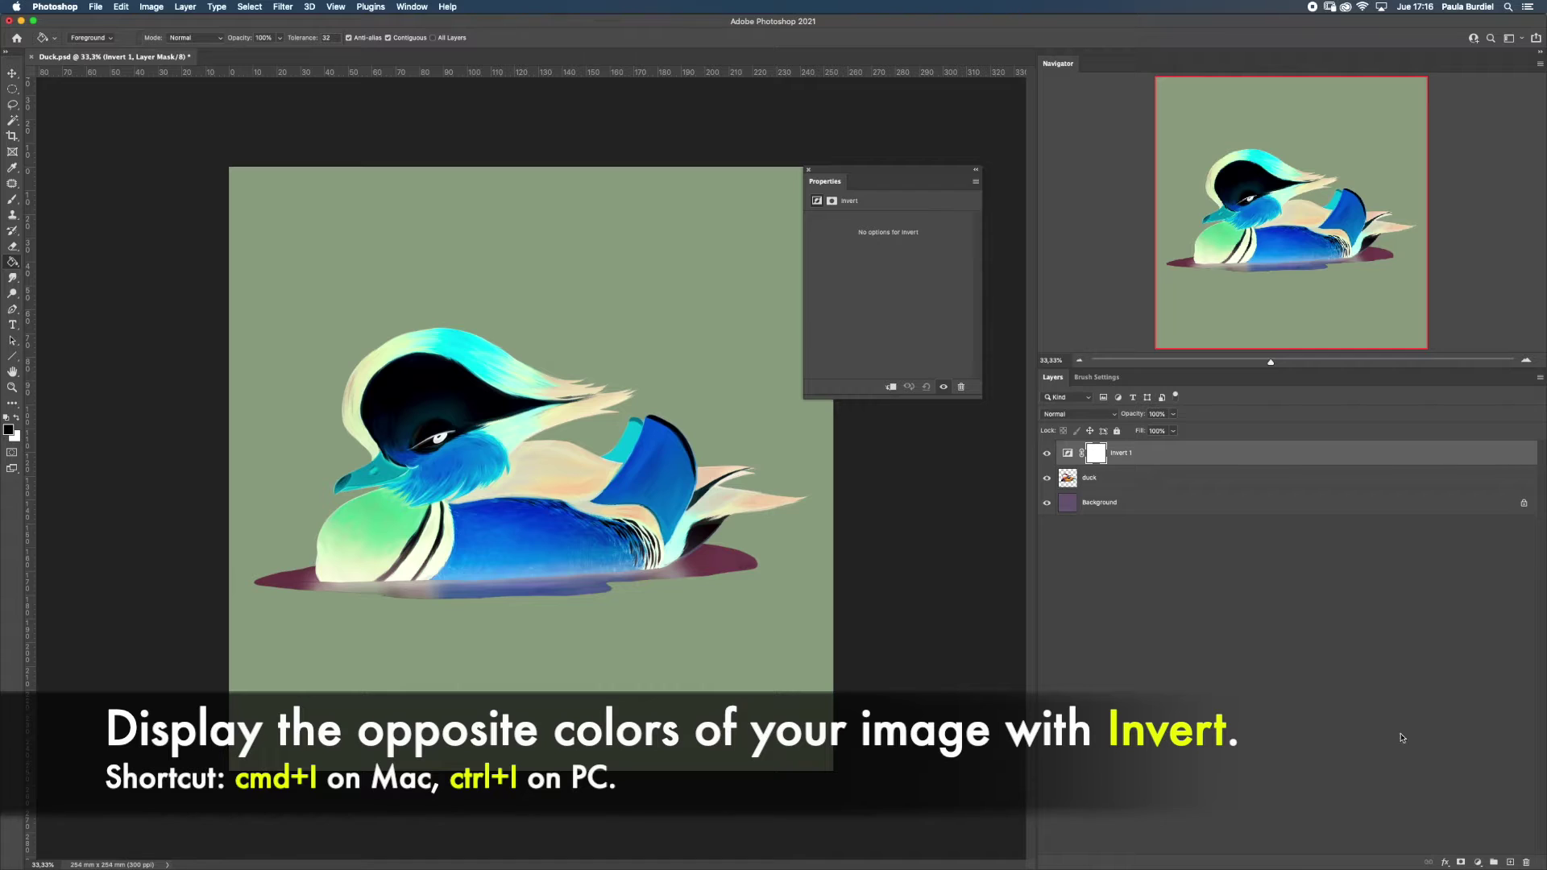
pyautogui.click(1047, 455)
pyautogui.click(1046, 454)
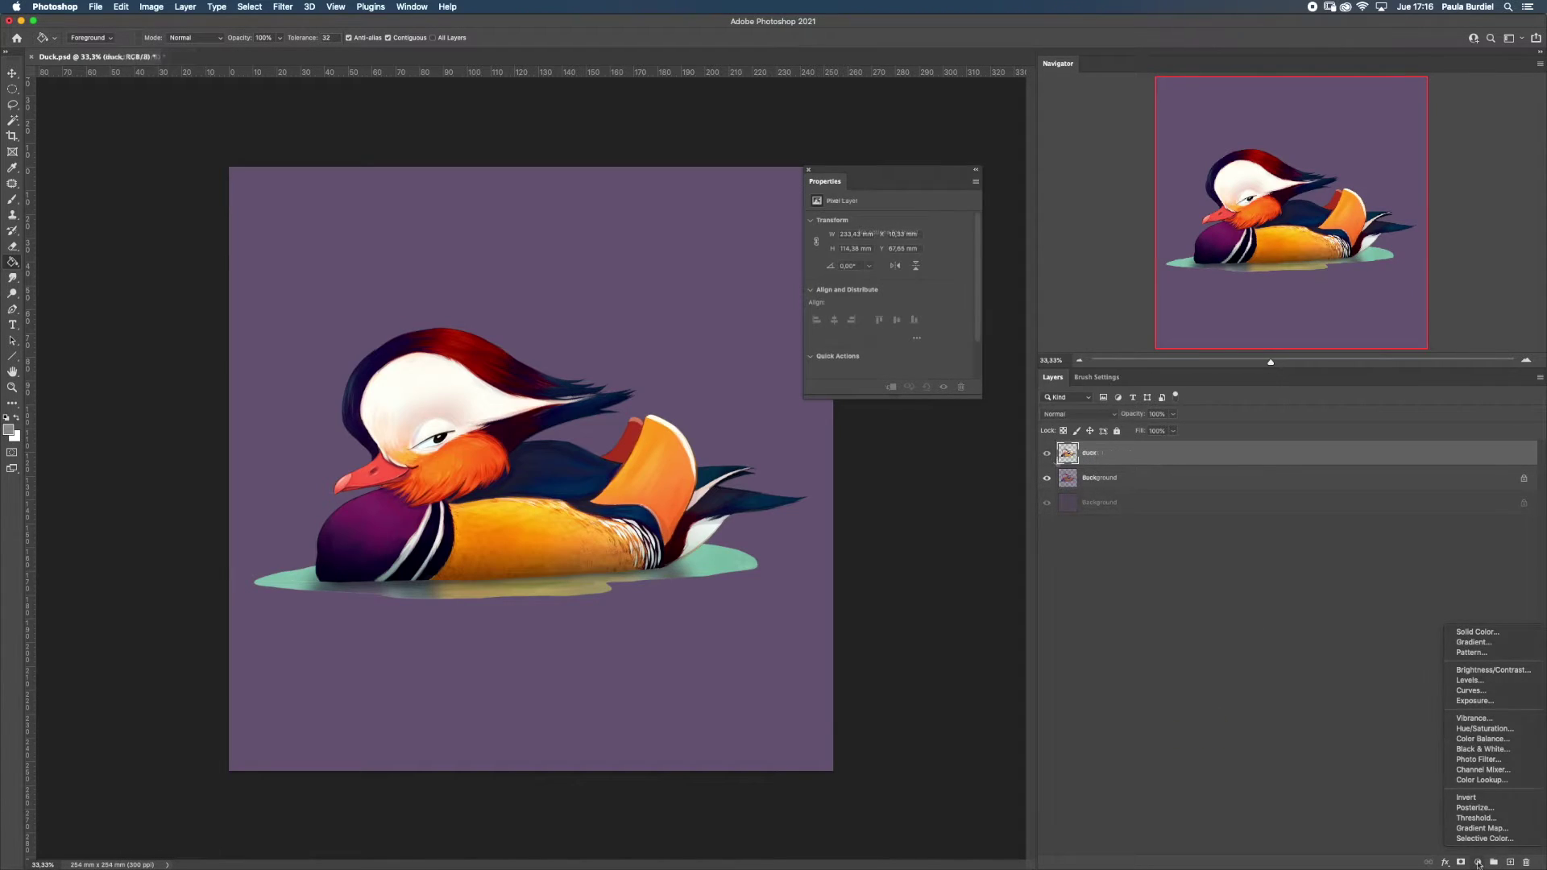
# Try Posterize levels and a Threshold cutoff on the duck
pyautogui.click(1474, 808)
pyautogui.moveTo(839, 232)
pyautogui.mouseDown()
pyautogui.moveTo(868, 233)
pyautogui.moveTo(843, 234)
pyautogui.mouseUp()
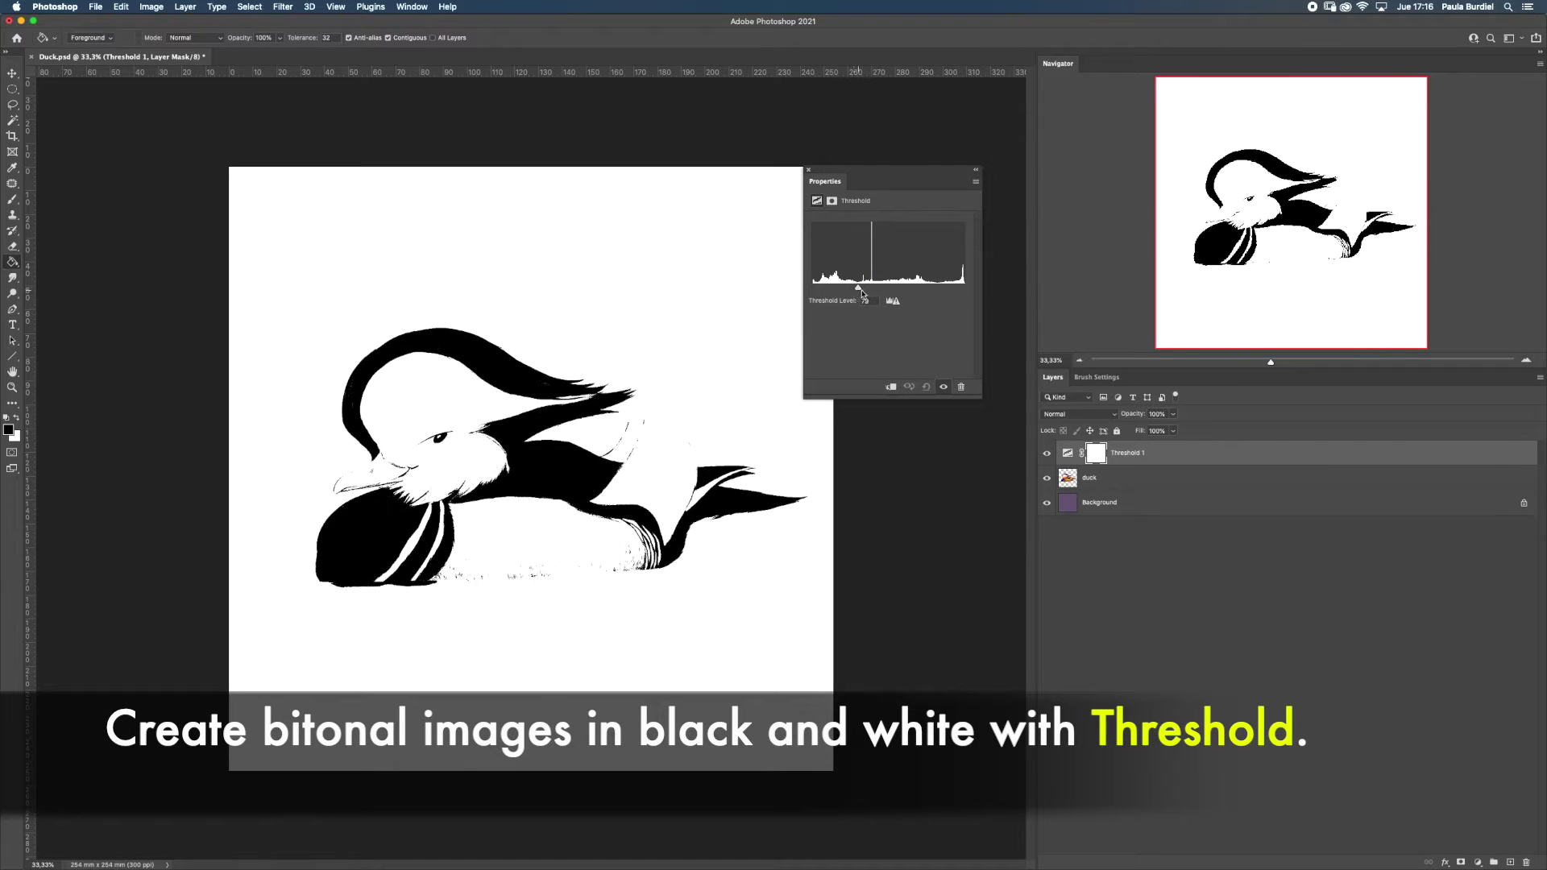
pyautogui.moveTo(866, 291)
pyautogui.mouseDown()
pyautogui.moveTo(902, 292)
pyautogui.moveTo(848, 290)
pyautogui.moveTo(898, 291)
pyautogui.mouseUp()
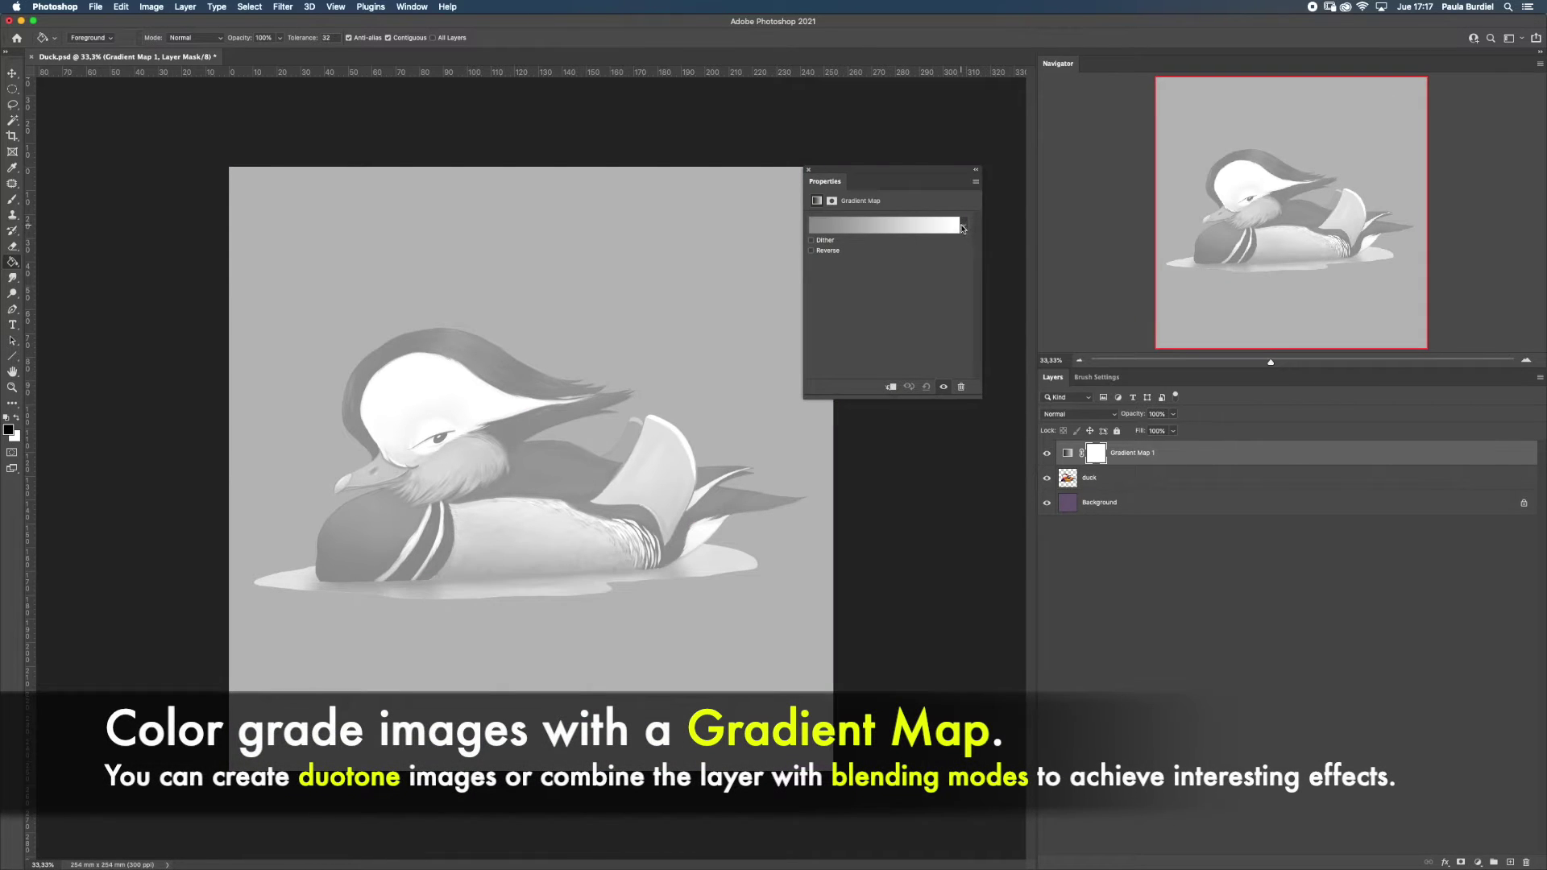
# Apply a Púrpuras preset Gradient Map blended in Overlay
pyautogui.click(963, 229)
pyautogui.click(817, 267)
pyautogui.click(817, 342)
pyautogui.click(817, 398)
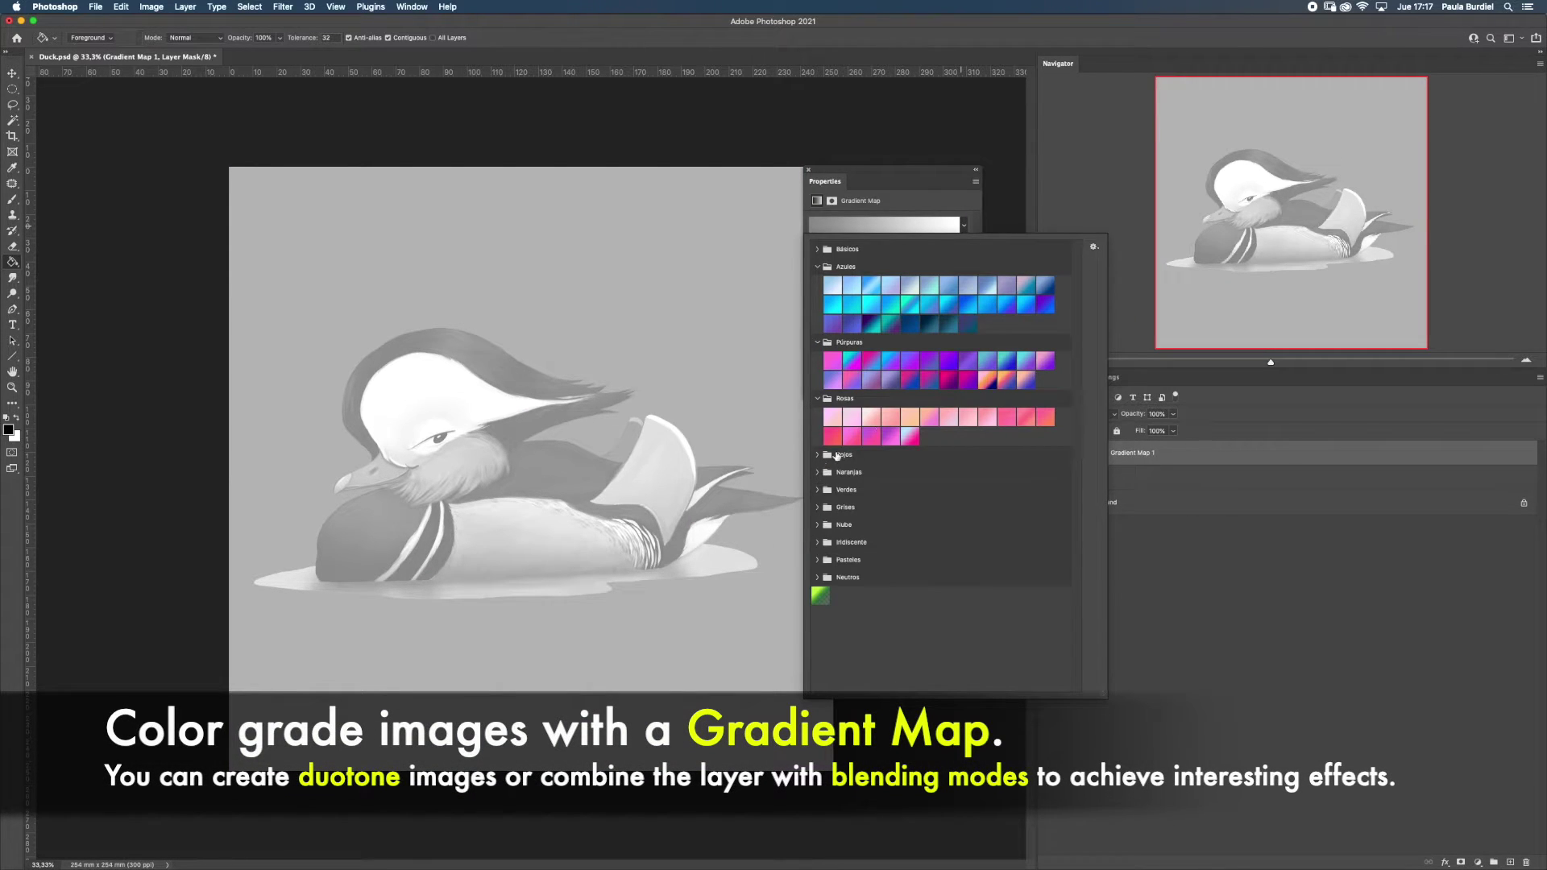
pyautogui.click(987, 381)
pyautogui.click(960, 207)
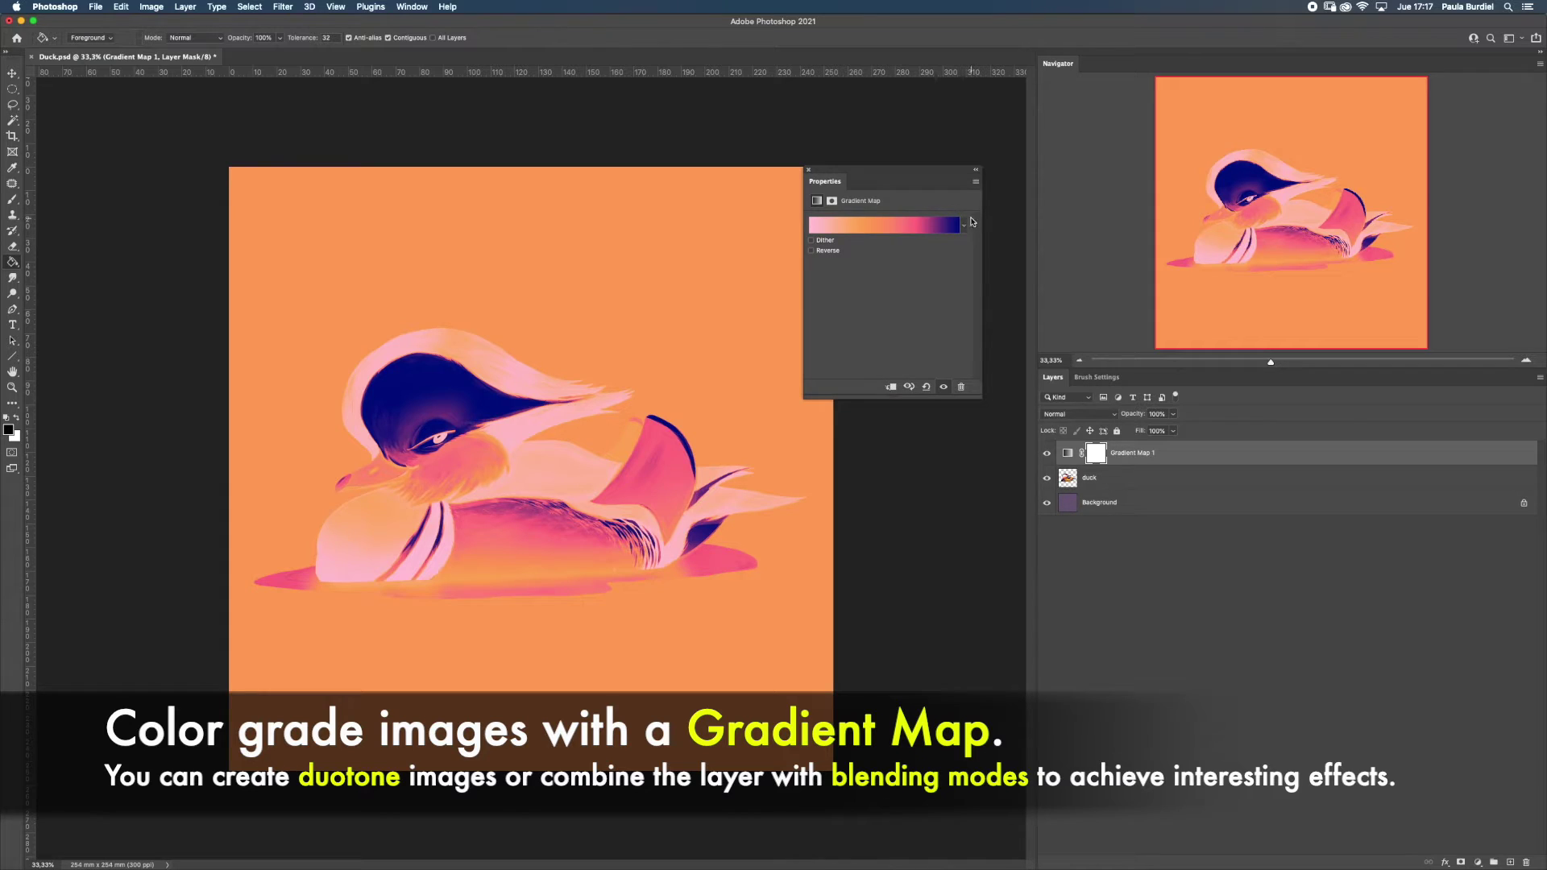
pyautogui.click(808, 169)
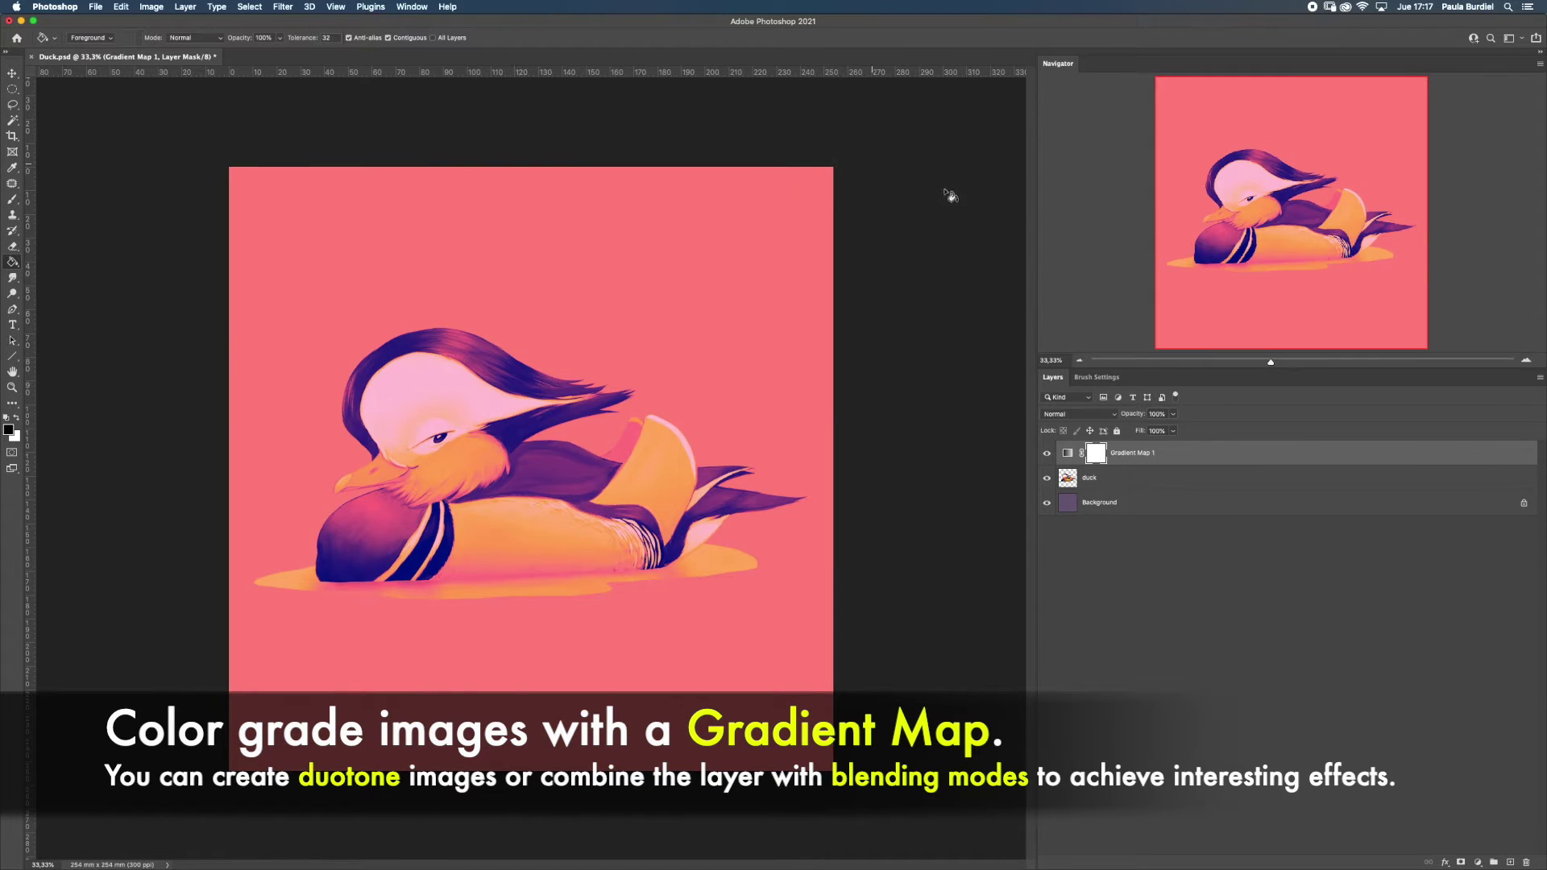
pyautogui.click(1078, 413)
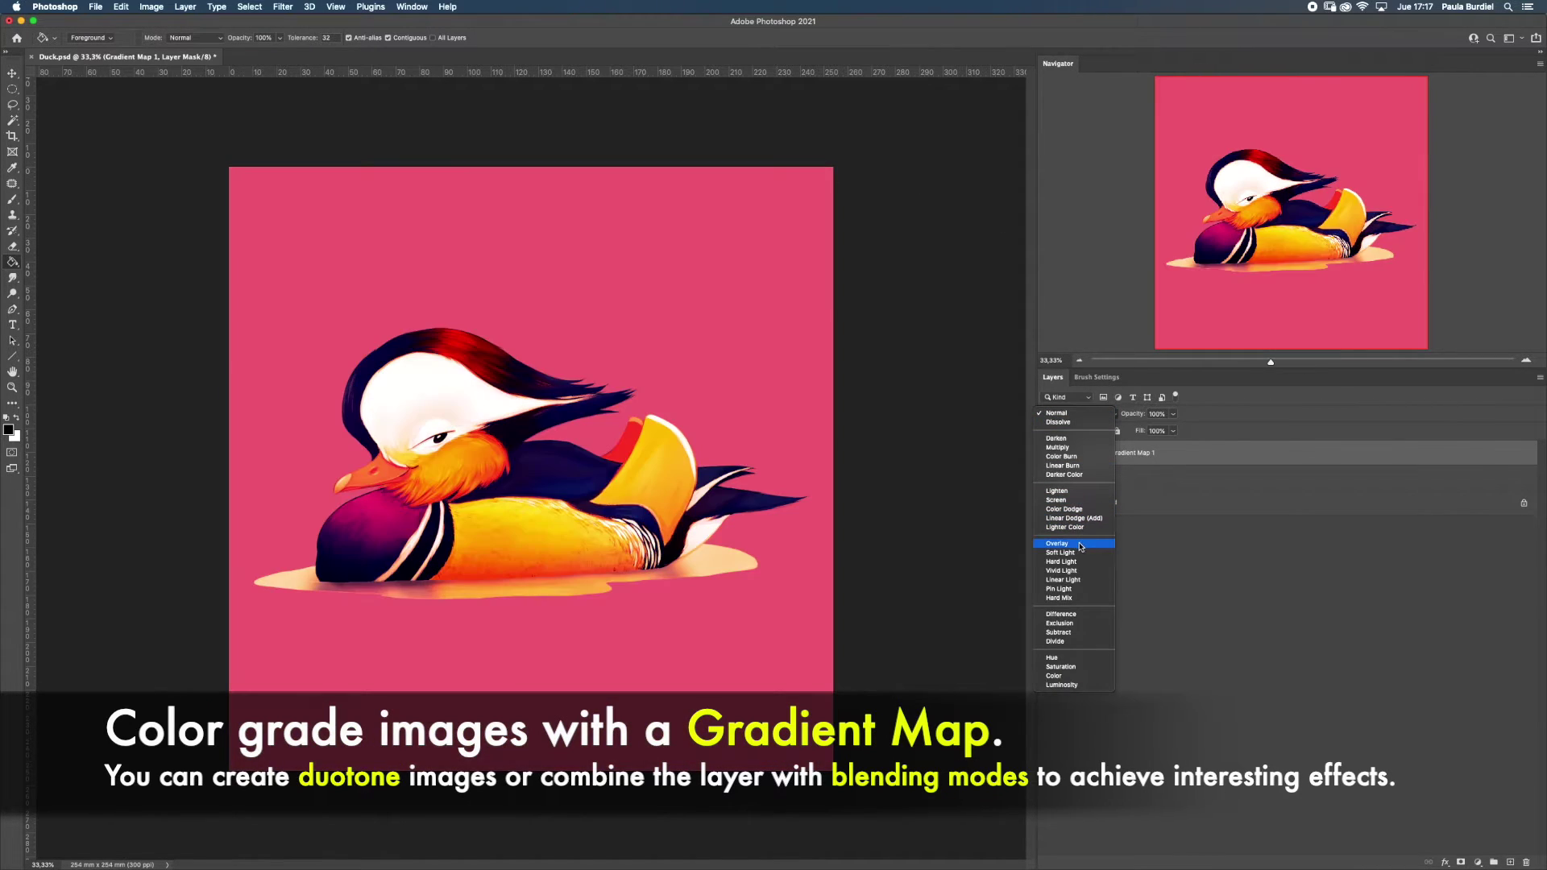
pyautogui.click(1058, 544)
pyautogui.click(1174, 431)
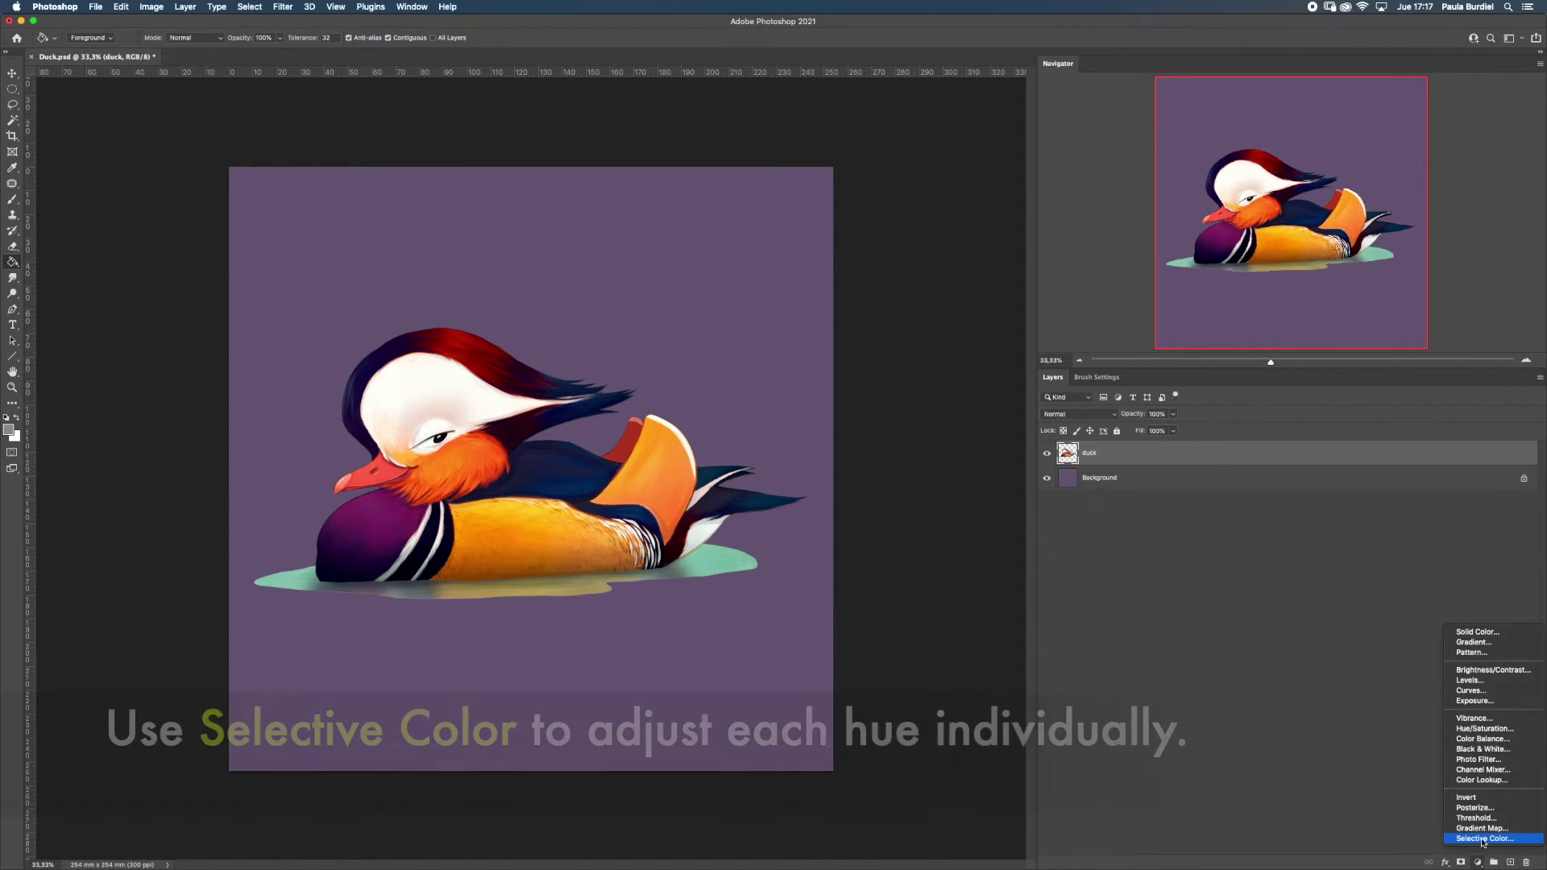
# Add Selective Color, adjusting cyan/magenta/yellow in Reds, cyan in Whites, and cyan in Blacks
pyautogui.click(1484, 839)
pyautogui.moveTo(888, 260); pyautogui.dragTo(901, 284)
pyautogui.moveTo(888, 306); pyautogui.dragTo(854, 307)
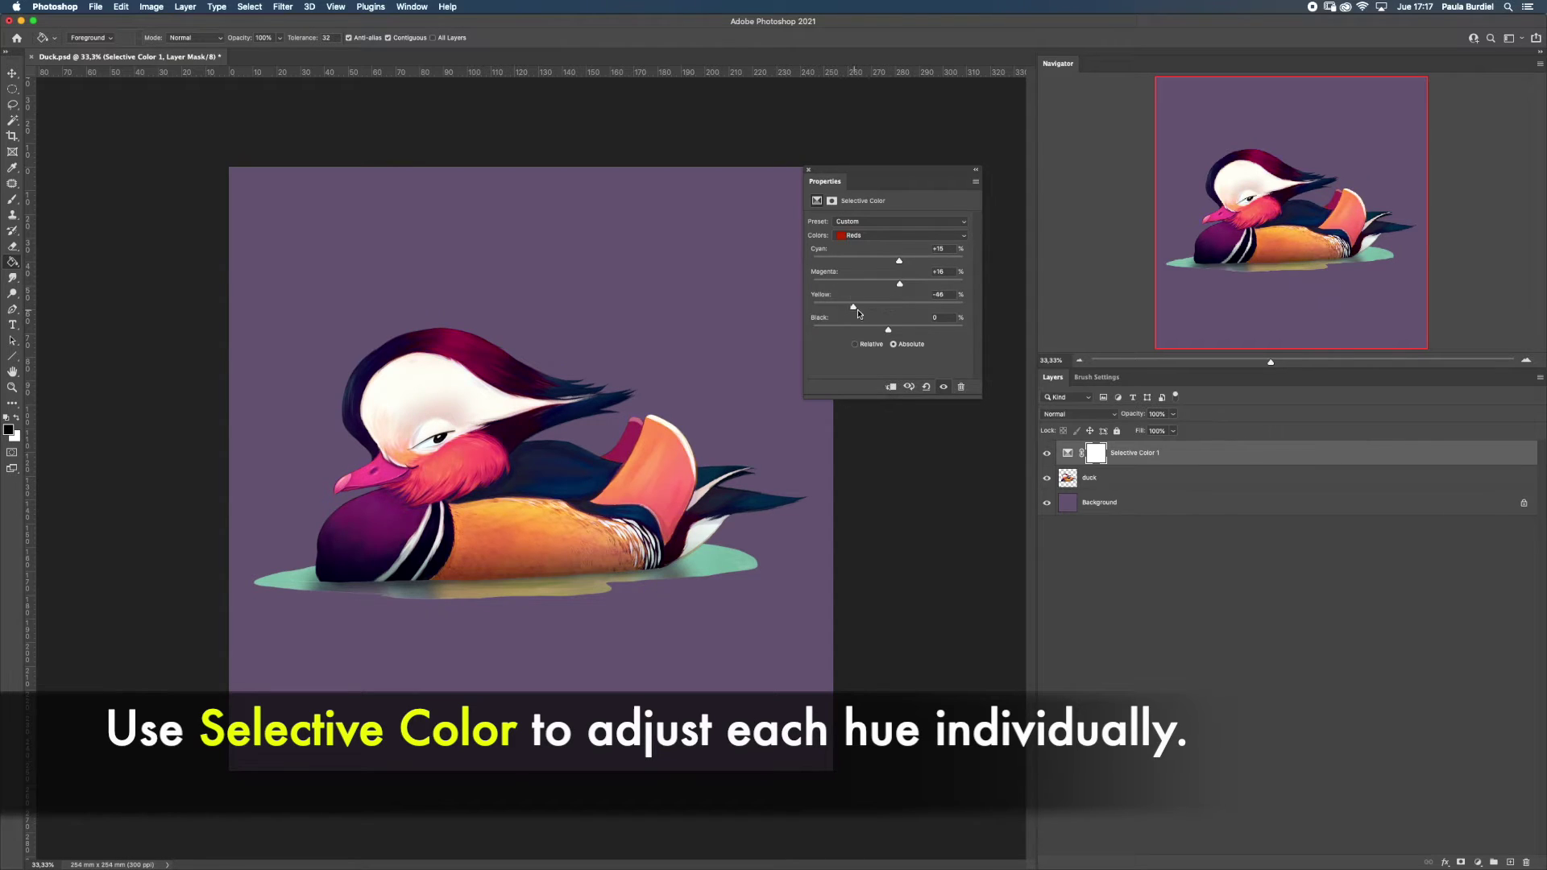
pyautogui.click(871, 235)
pyautogui.click(874, 293)
pyautogui.moveTo(888, 260); pyautogui.dragTo(908, 260)
pyautogui.moveTo(888, 330); pyautogui.dragTo(883, 329)
pyautogui.click(871, 235)
pyautogui.moveTo(888, 260); pyautogui.dragTo(863, 260)
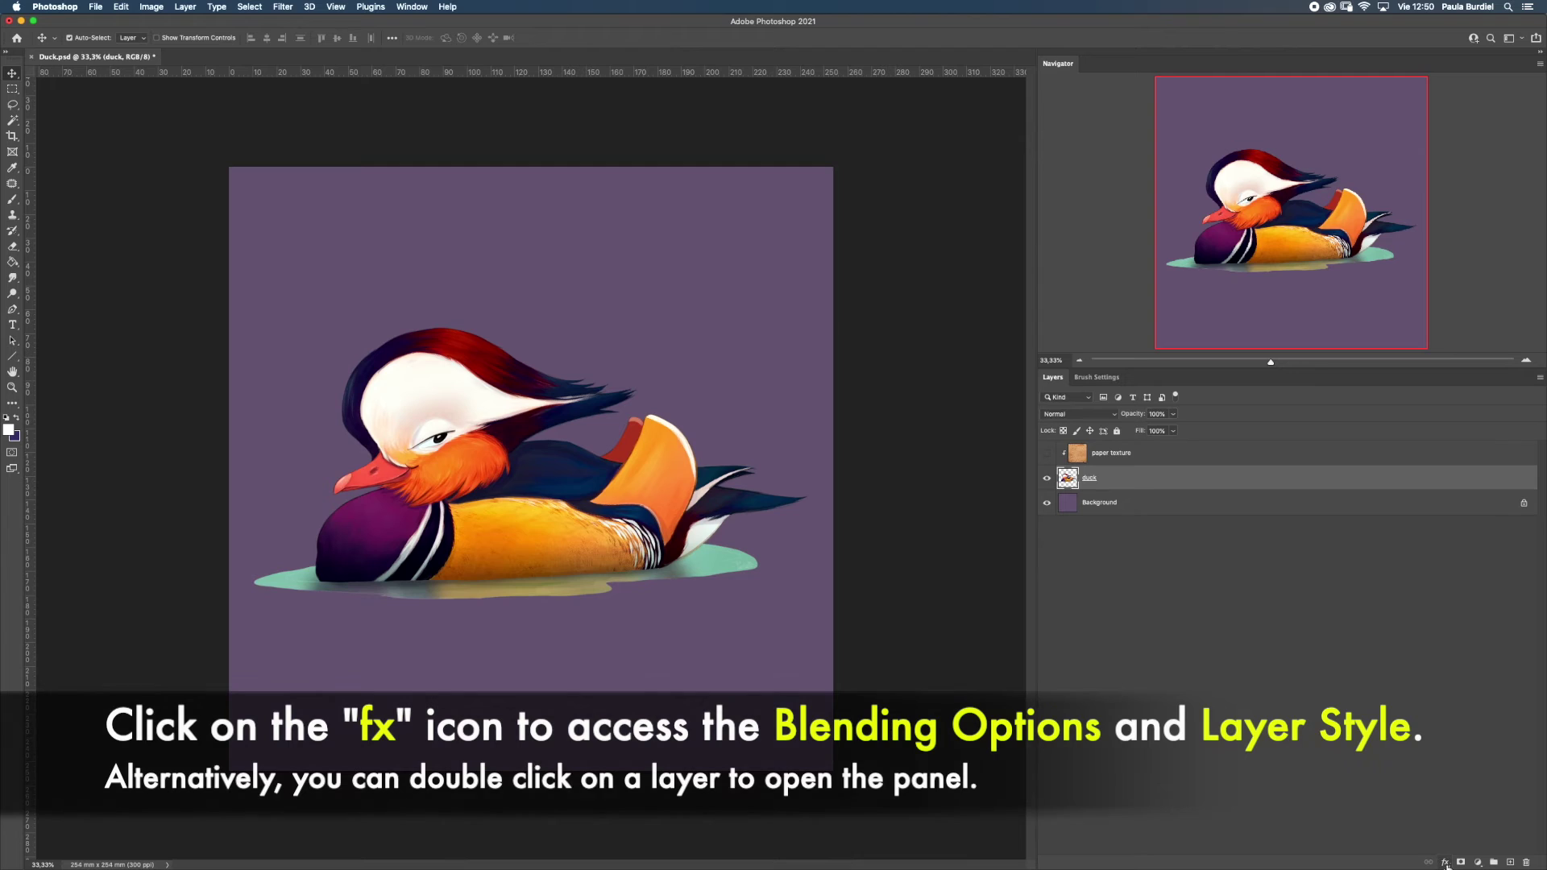
# In the duck's Layer Style, try Bevel & Emboss, an orange Stroke and Inner Shadow
pyautogui.click(1446, 862)
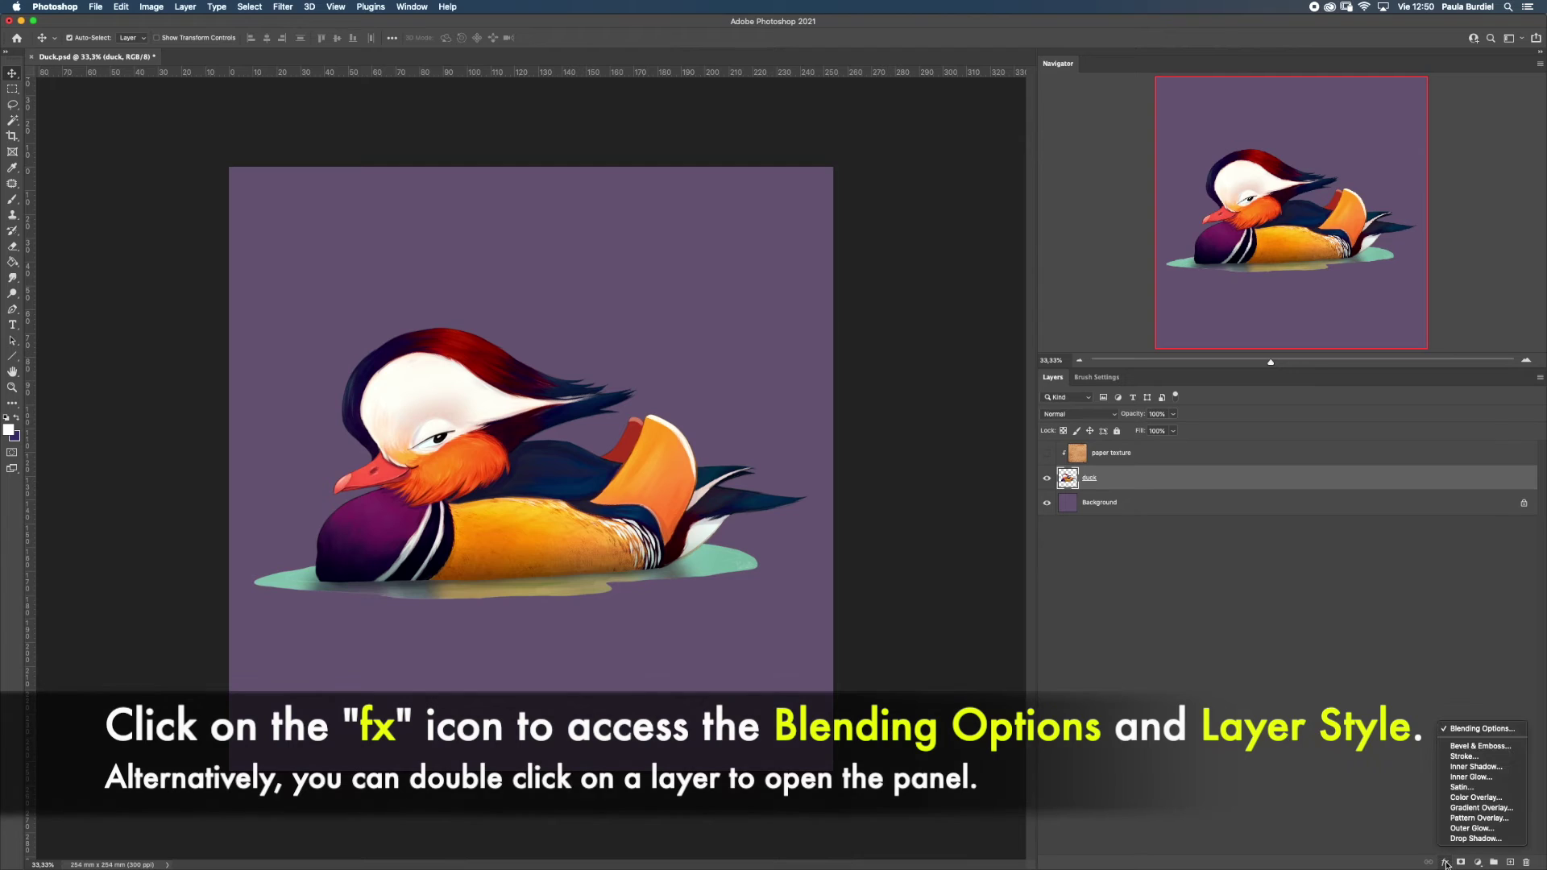
pyautogui.click(1509, 731)
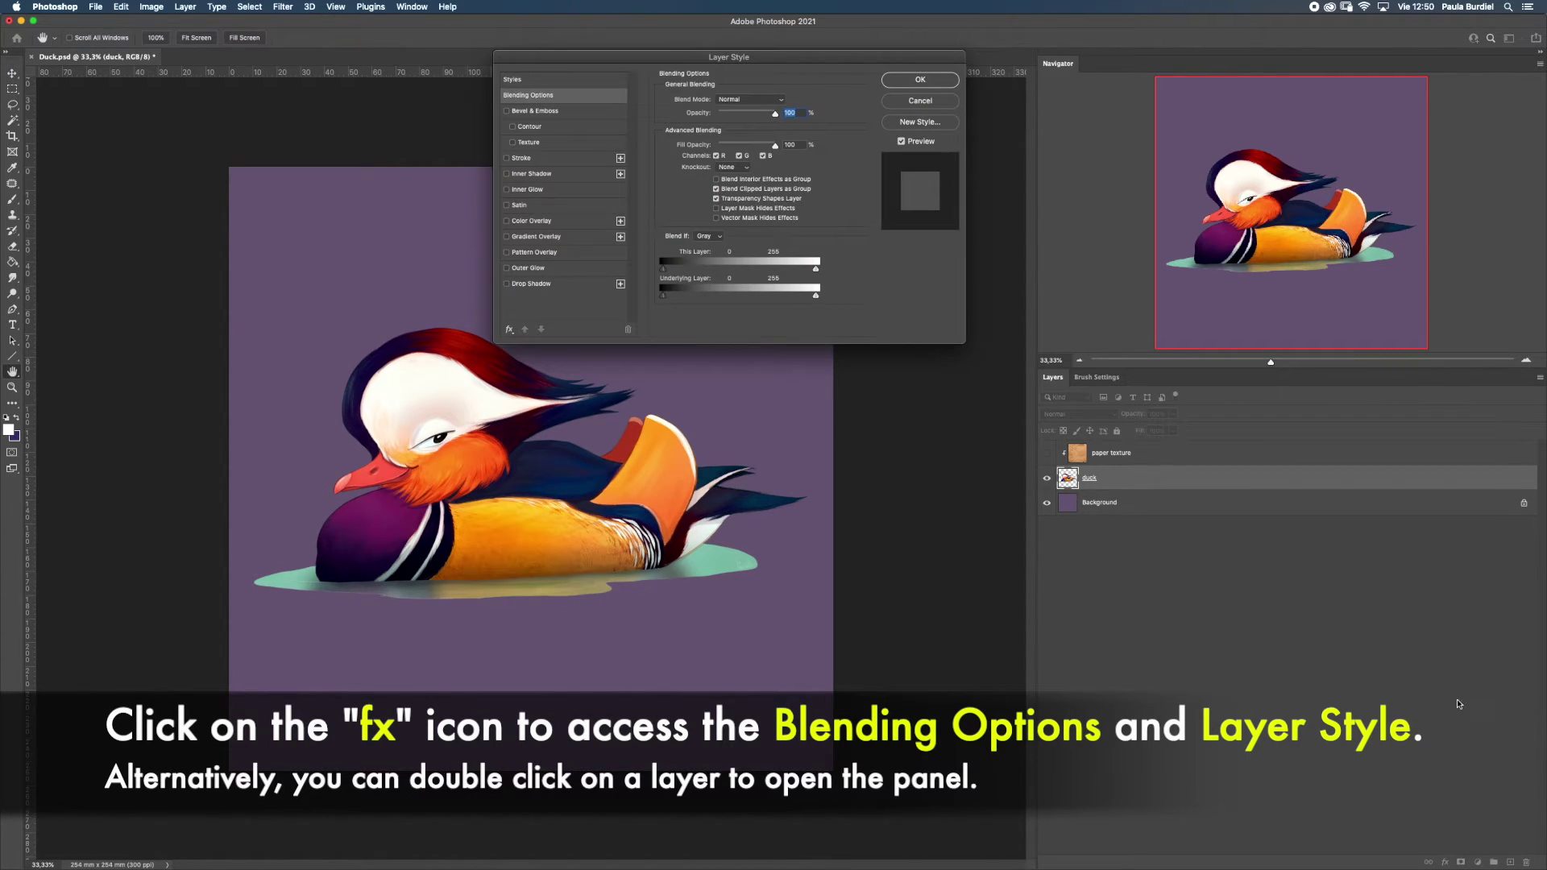
pyautogui.click(533, 111)
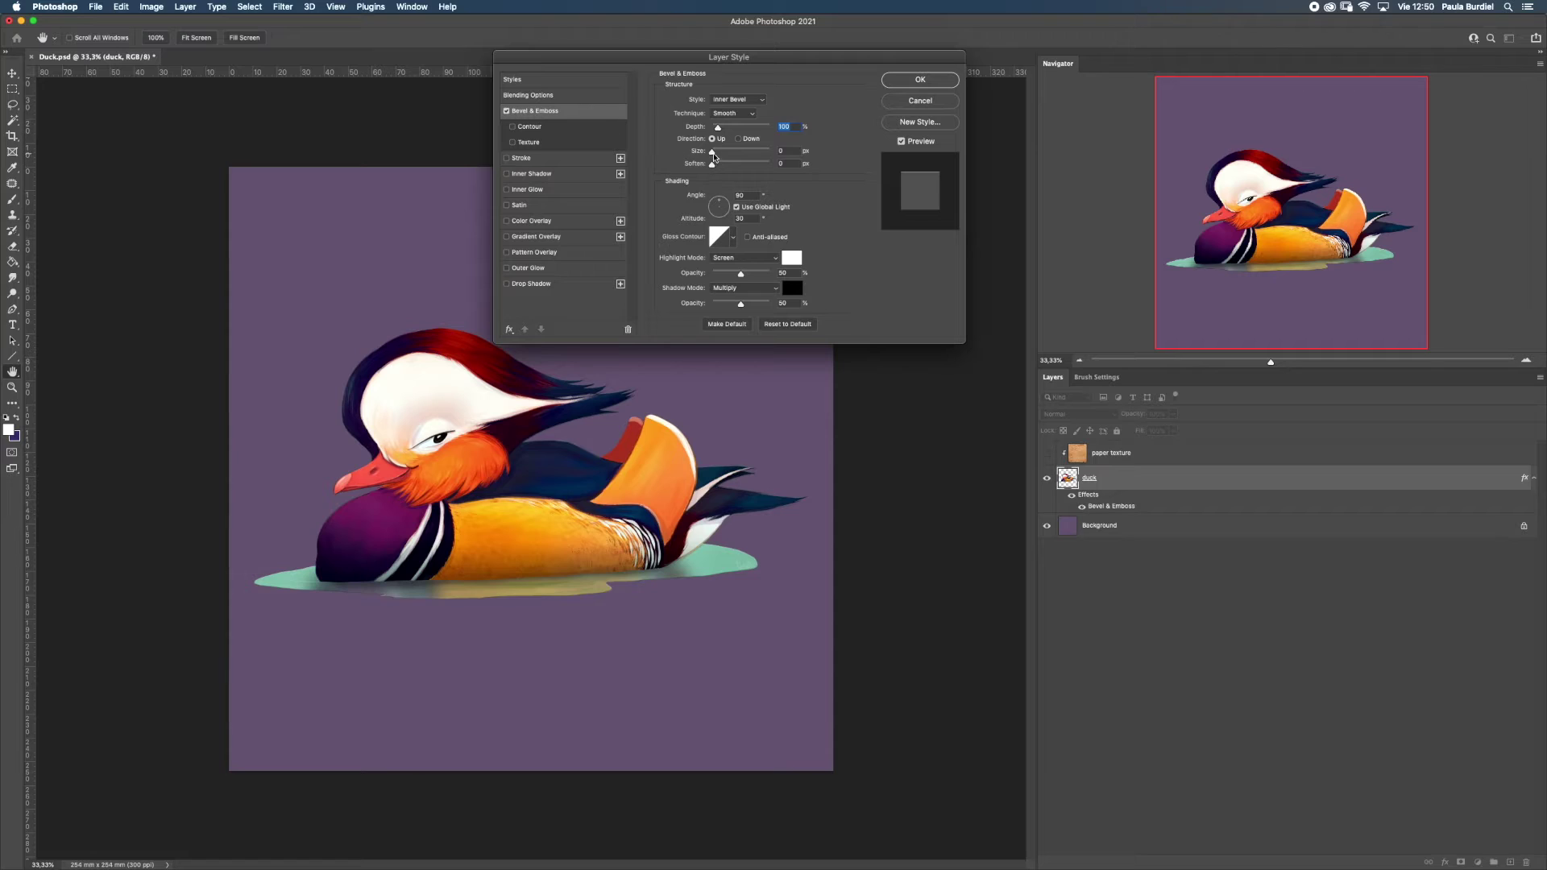
pyautogui.click(506, 111)
pyautogui.click(507, 158)
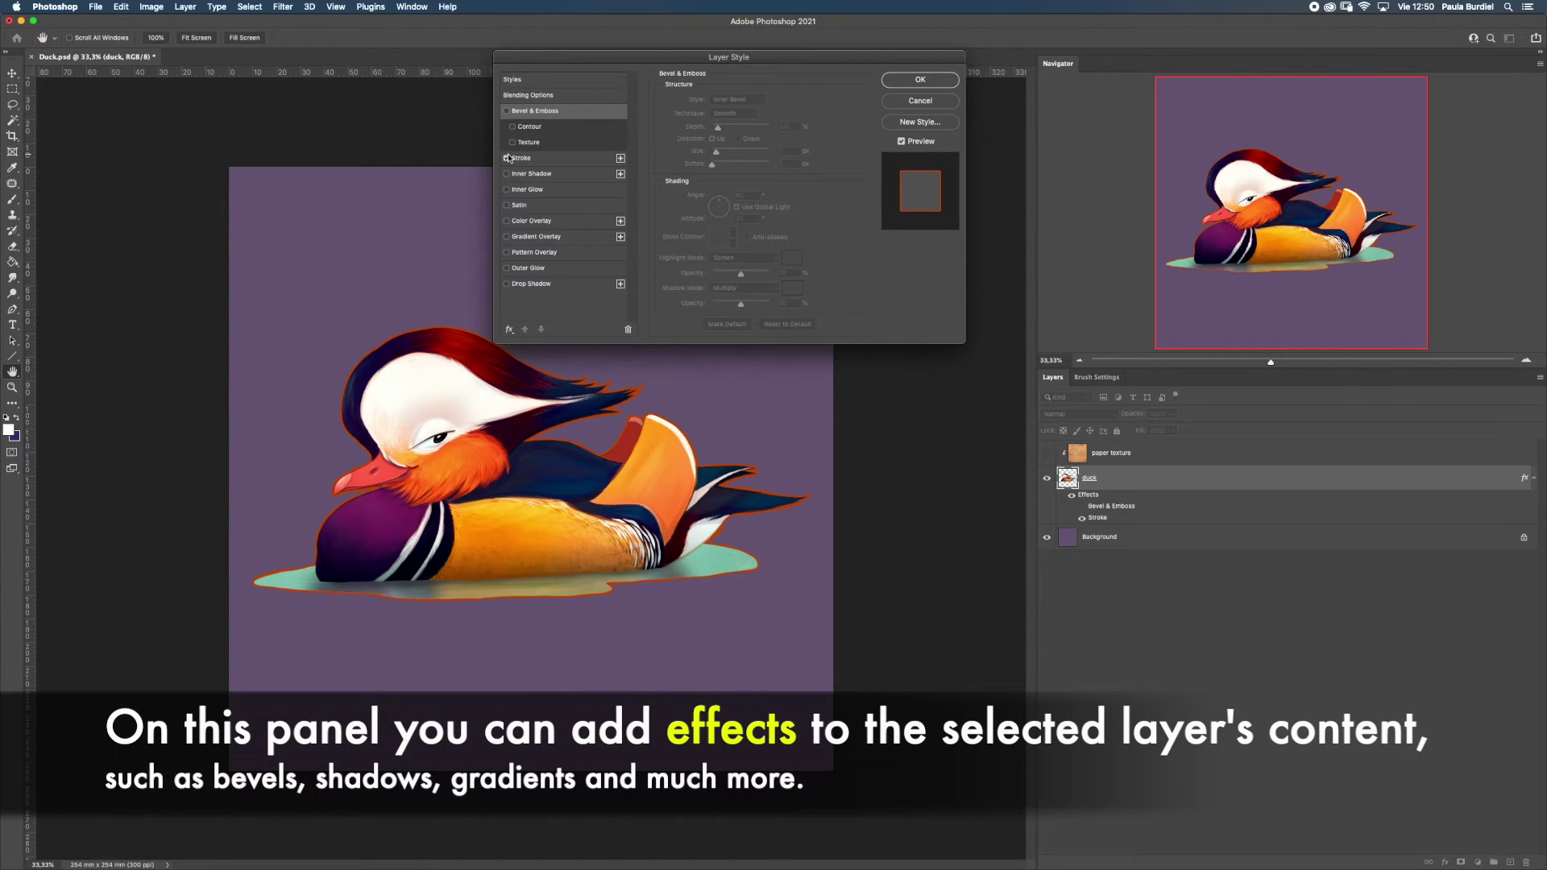
pyautogui.click(507, 174)
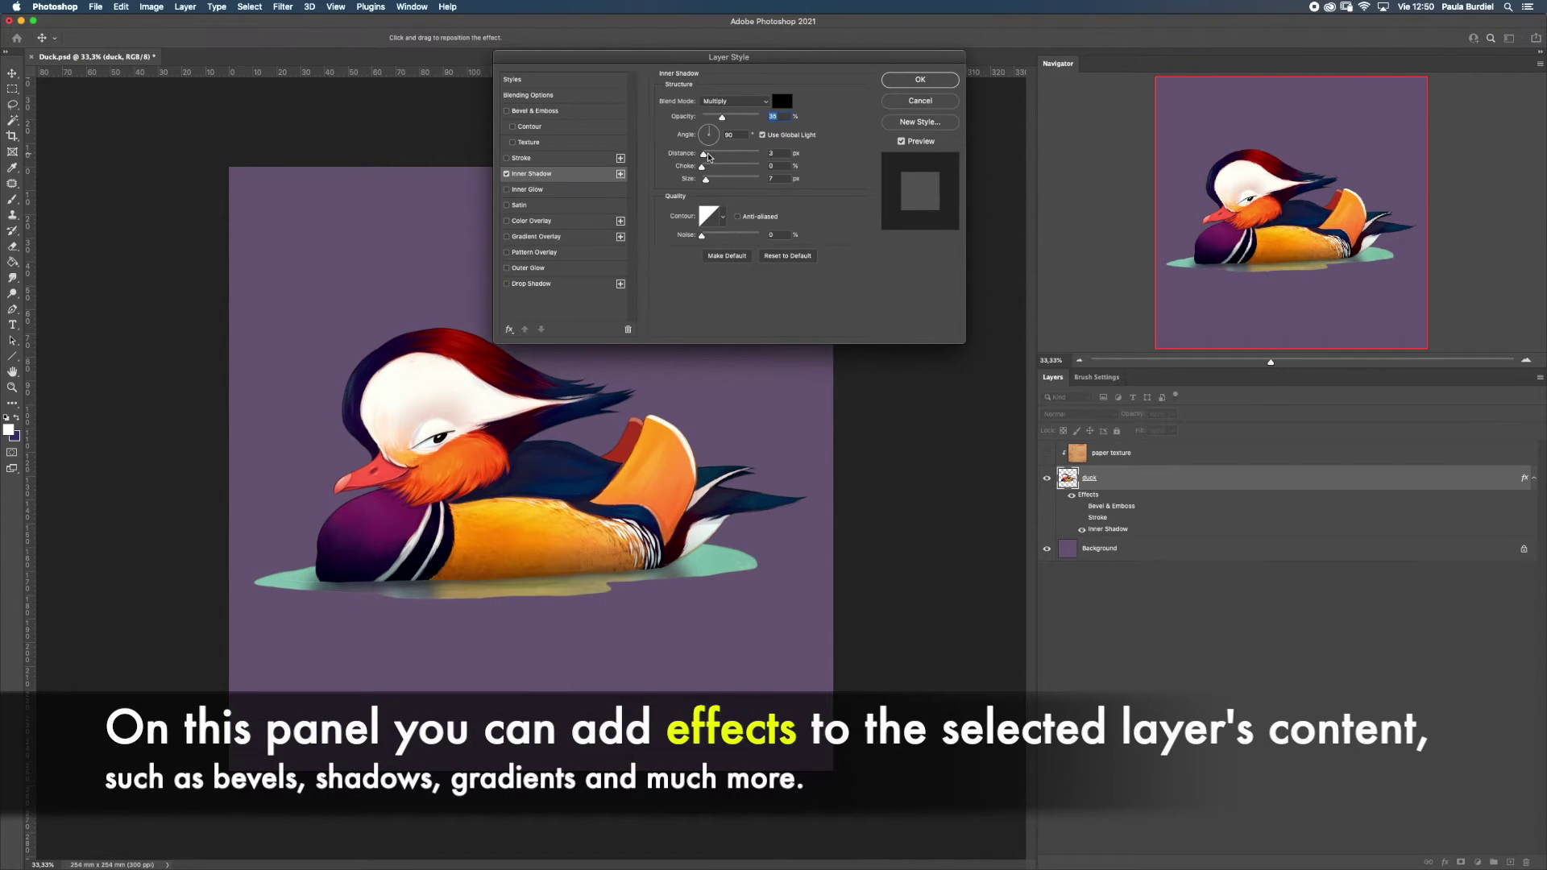
pyautogui.click(506, 174)
# Try a red Color Overlay and a Gradient Overlay, then turn both off
pyautogui.click(553, 220)
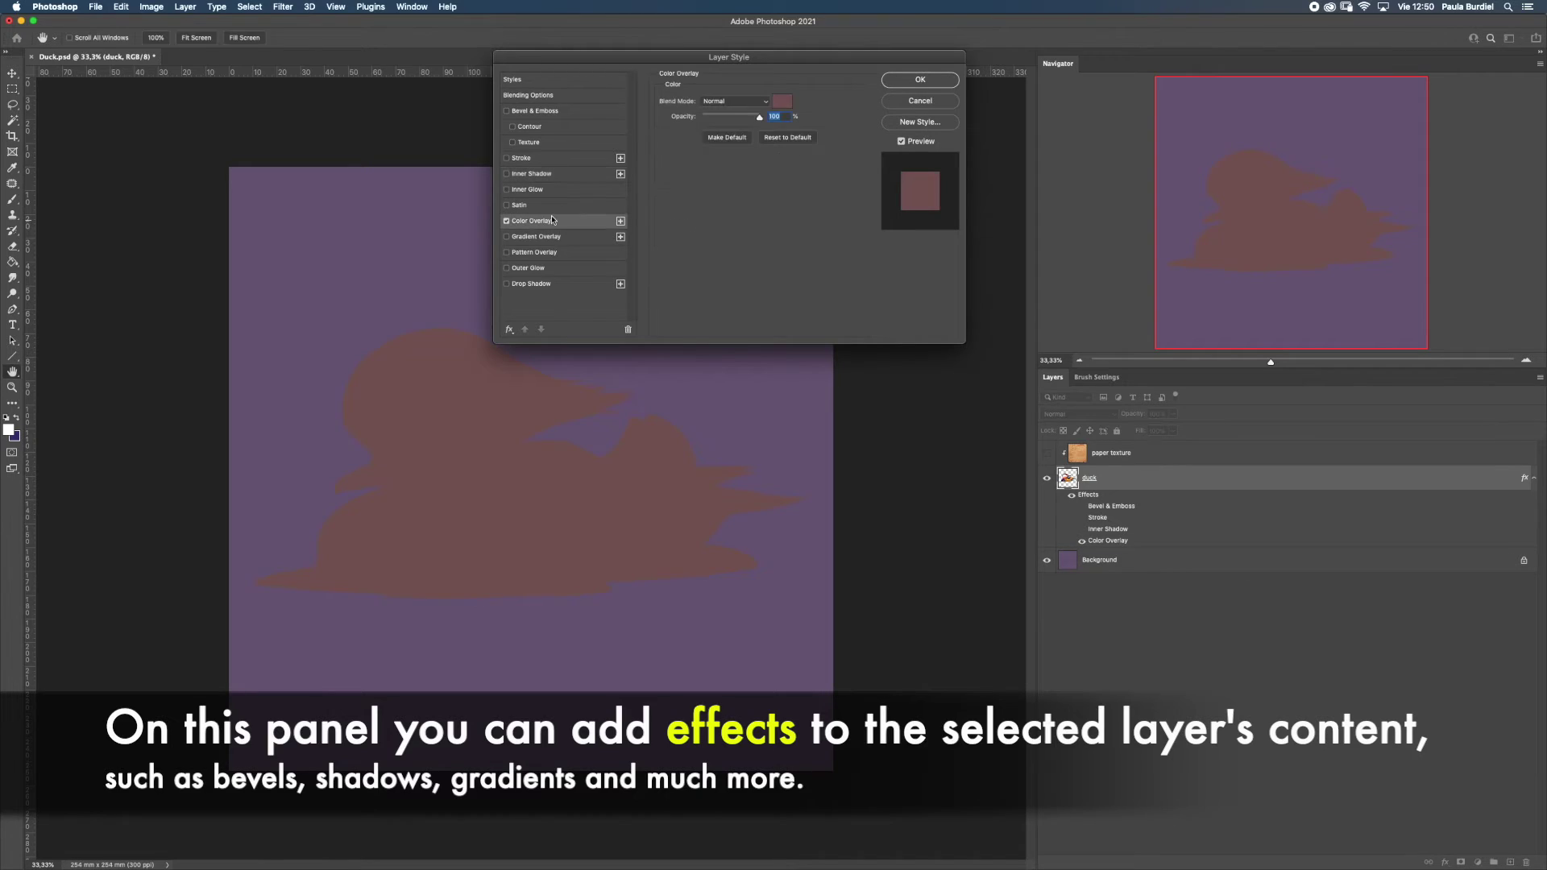
pyautogui.click(781, 101)
pyautogui.moveTo(838, 386); pyautogui.dragTo(854, 378)
pyautogui.press('Return')
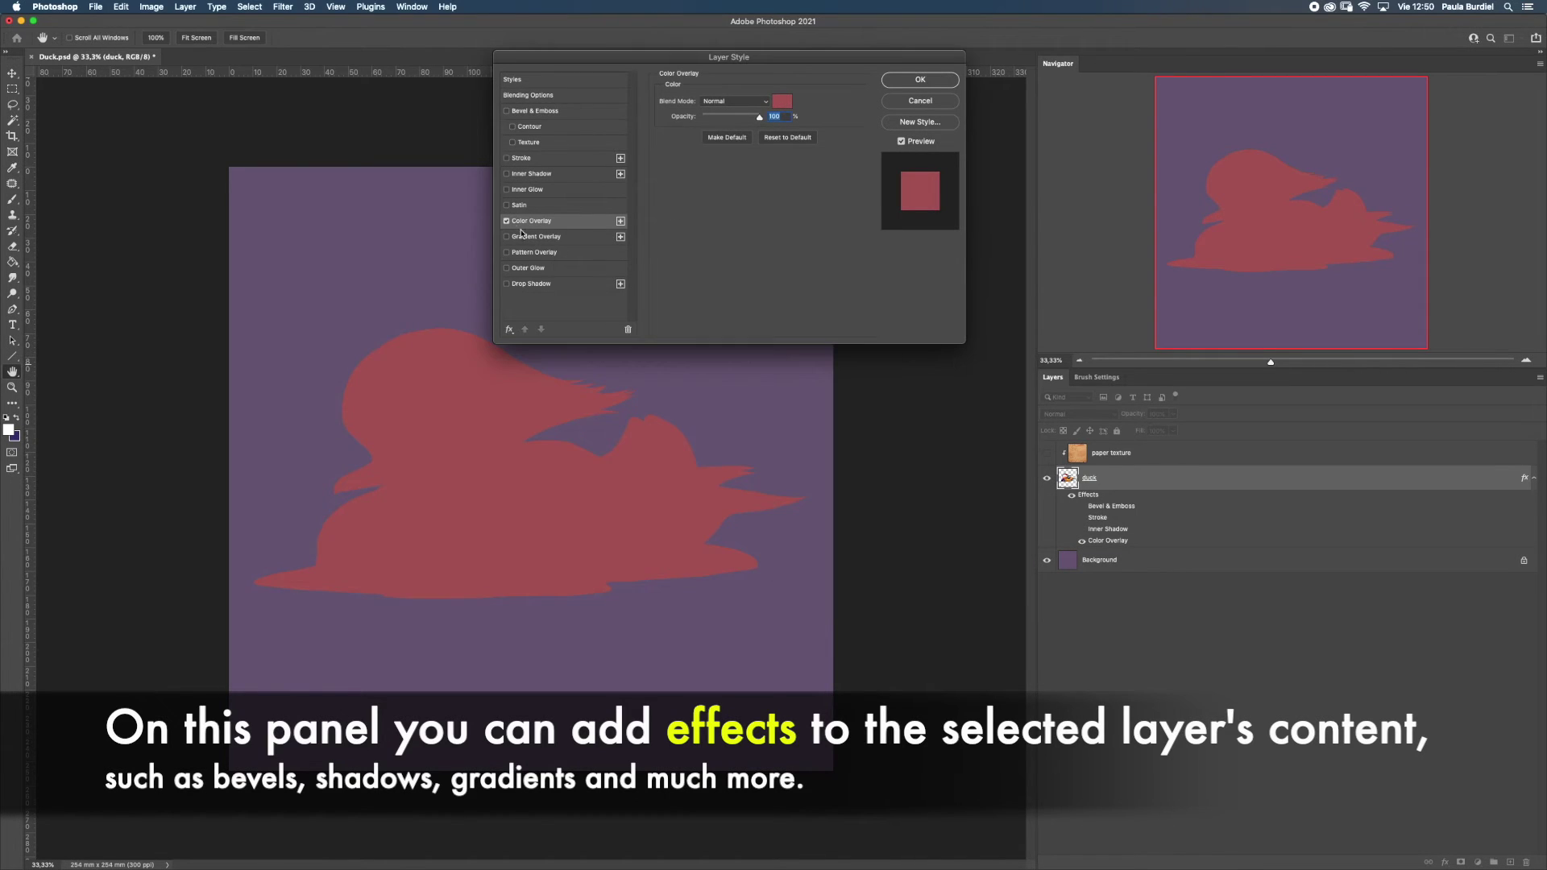
pyautogui.click(506, 221)
pyautogui.click(506, 237)
pyautogui.click(506, 237)
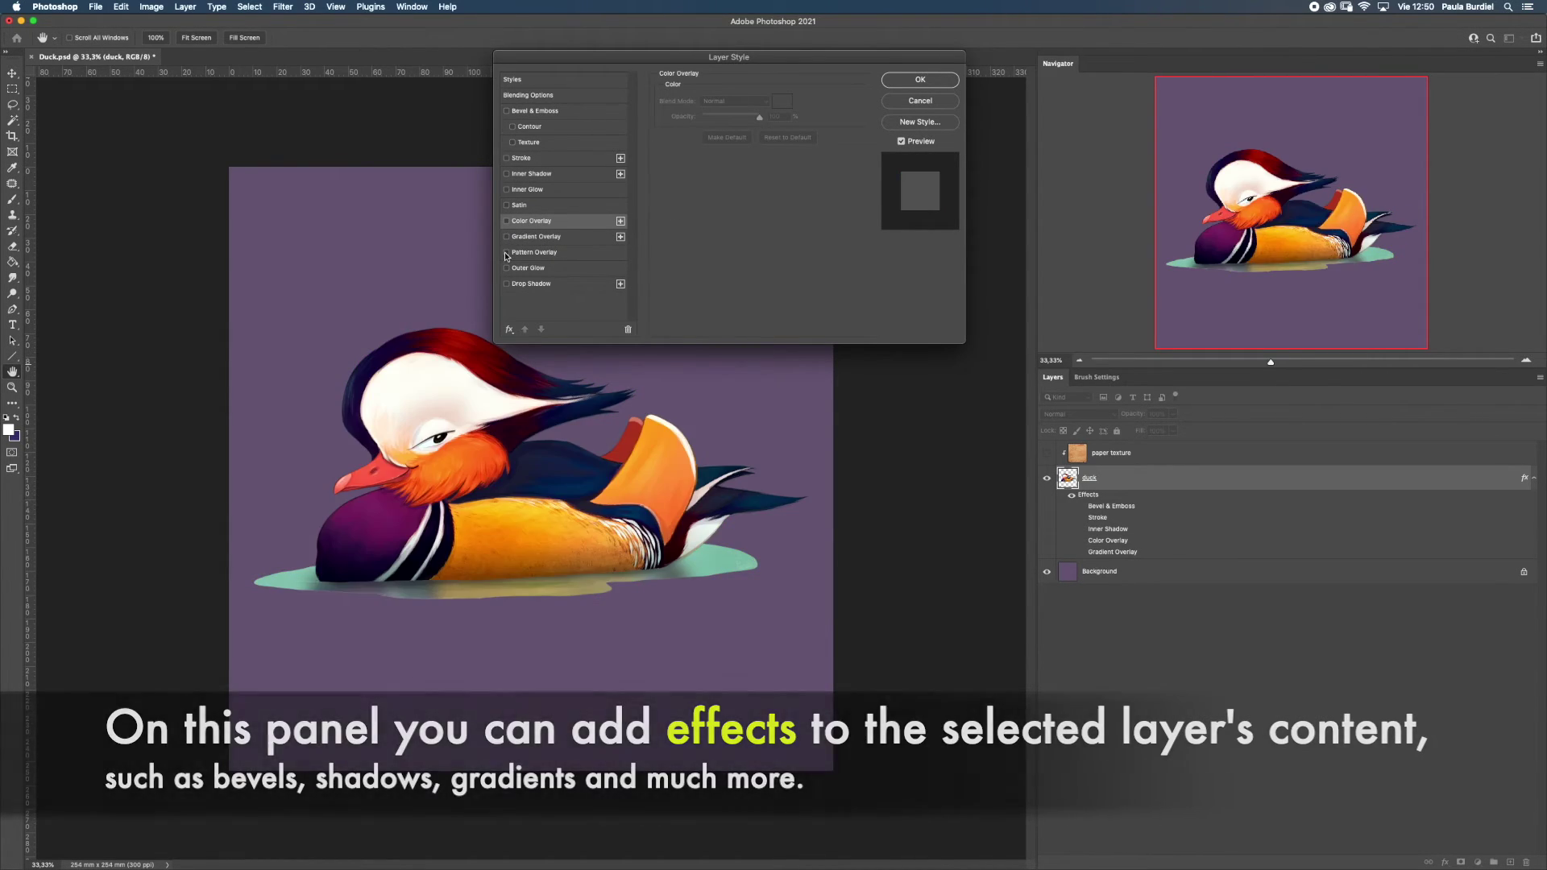
# Enable a leaf Pattern Overlay in Soft Light and confirm the style
pyautogui.click(533, 252)
pyautogui.click(735, 100)
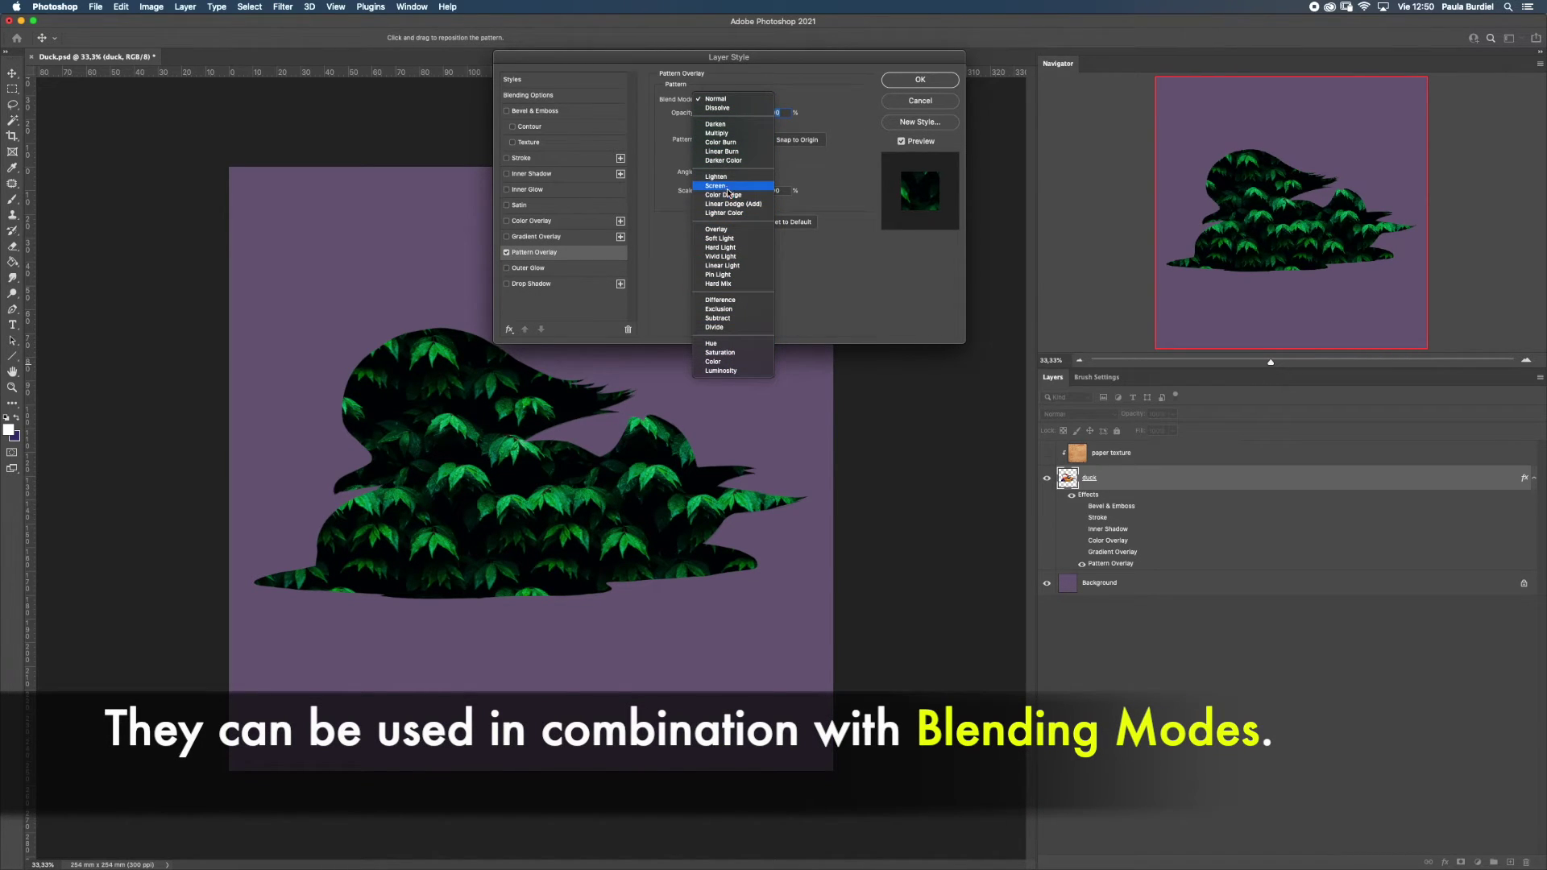
pyautogui.click(734, 238)
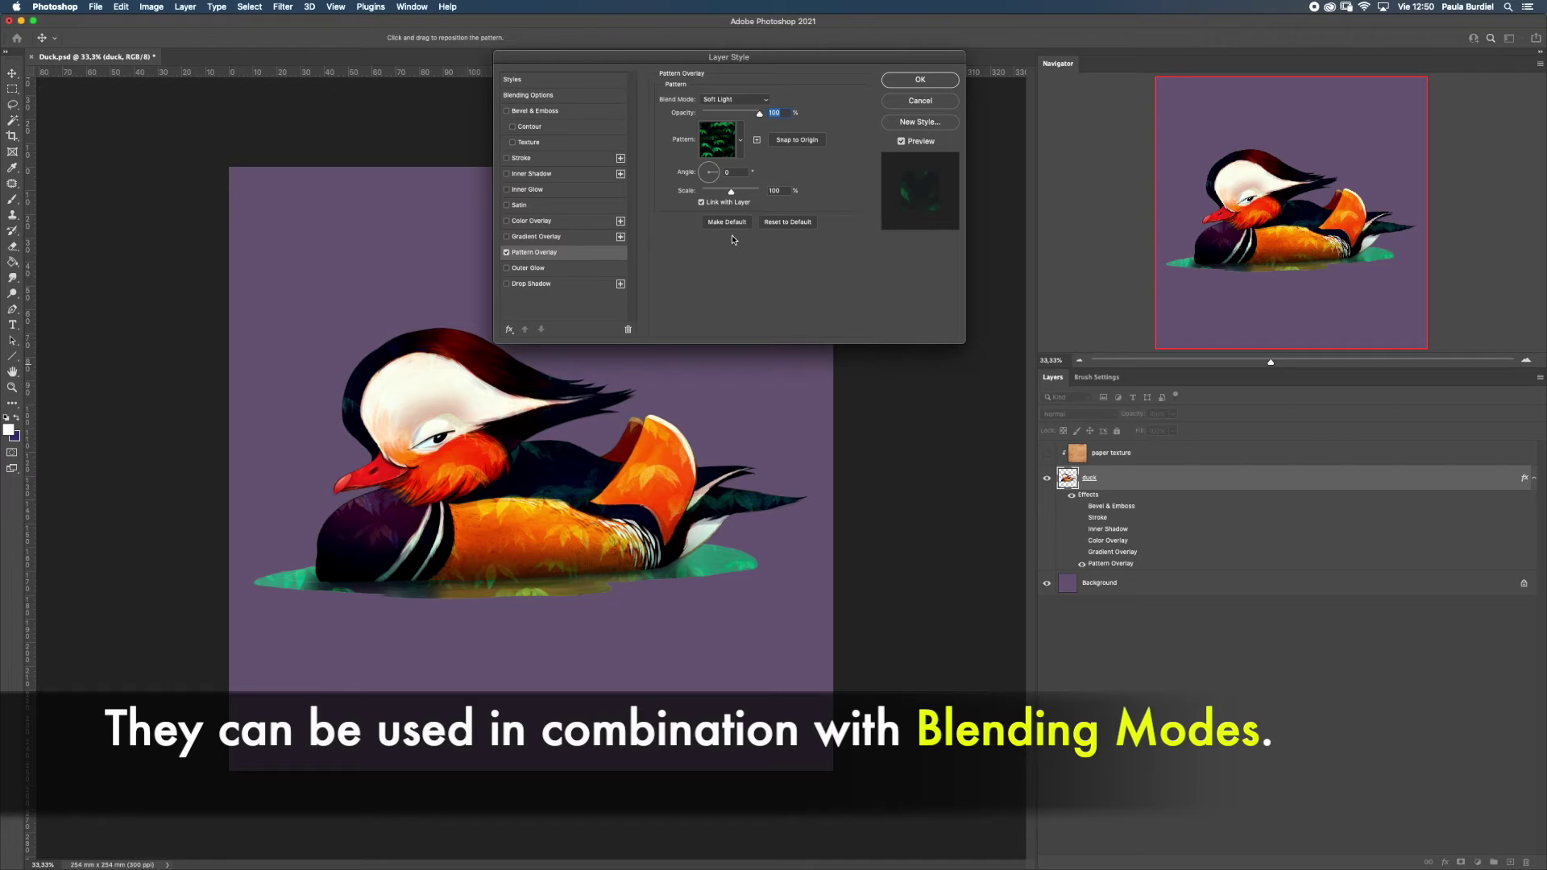
pyautogui.click(910, 81)
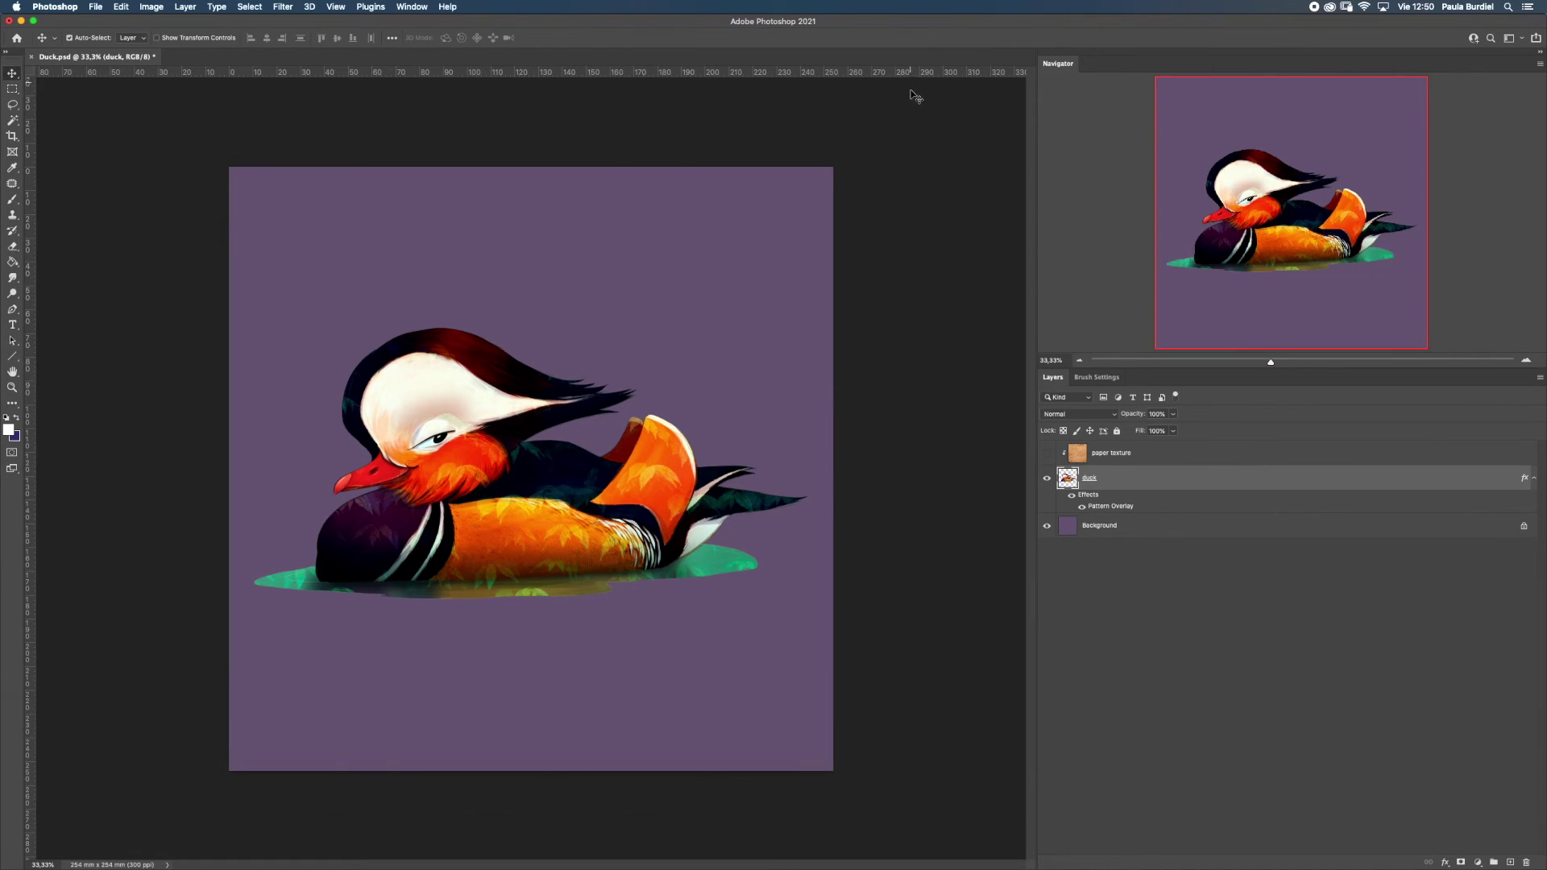
# Toggle the duck's Pattern Overlay and all its layer effects off and back on
pyautogui.click(1083, 508)
pyautogui.click(1083, 508)
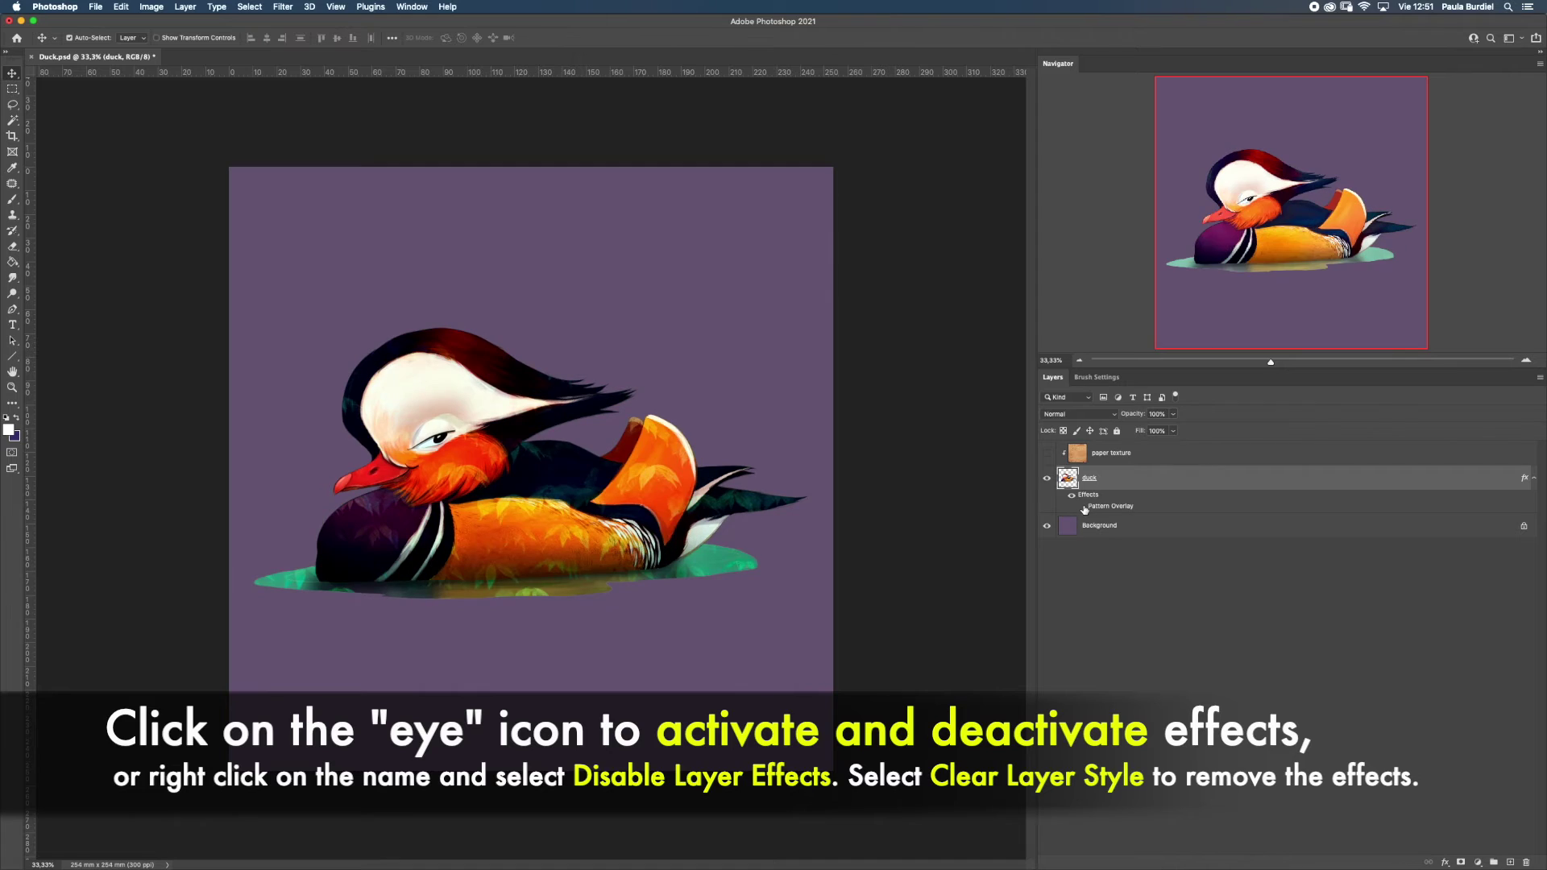
pyautogui.click(1083, 508)
pyautogui.rightClick(1089, 500)
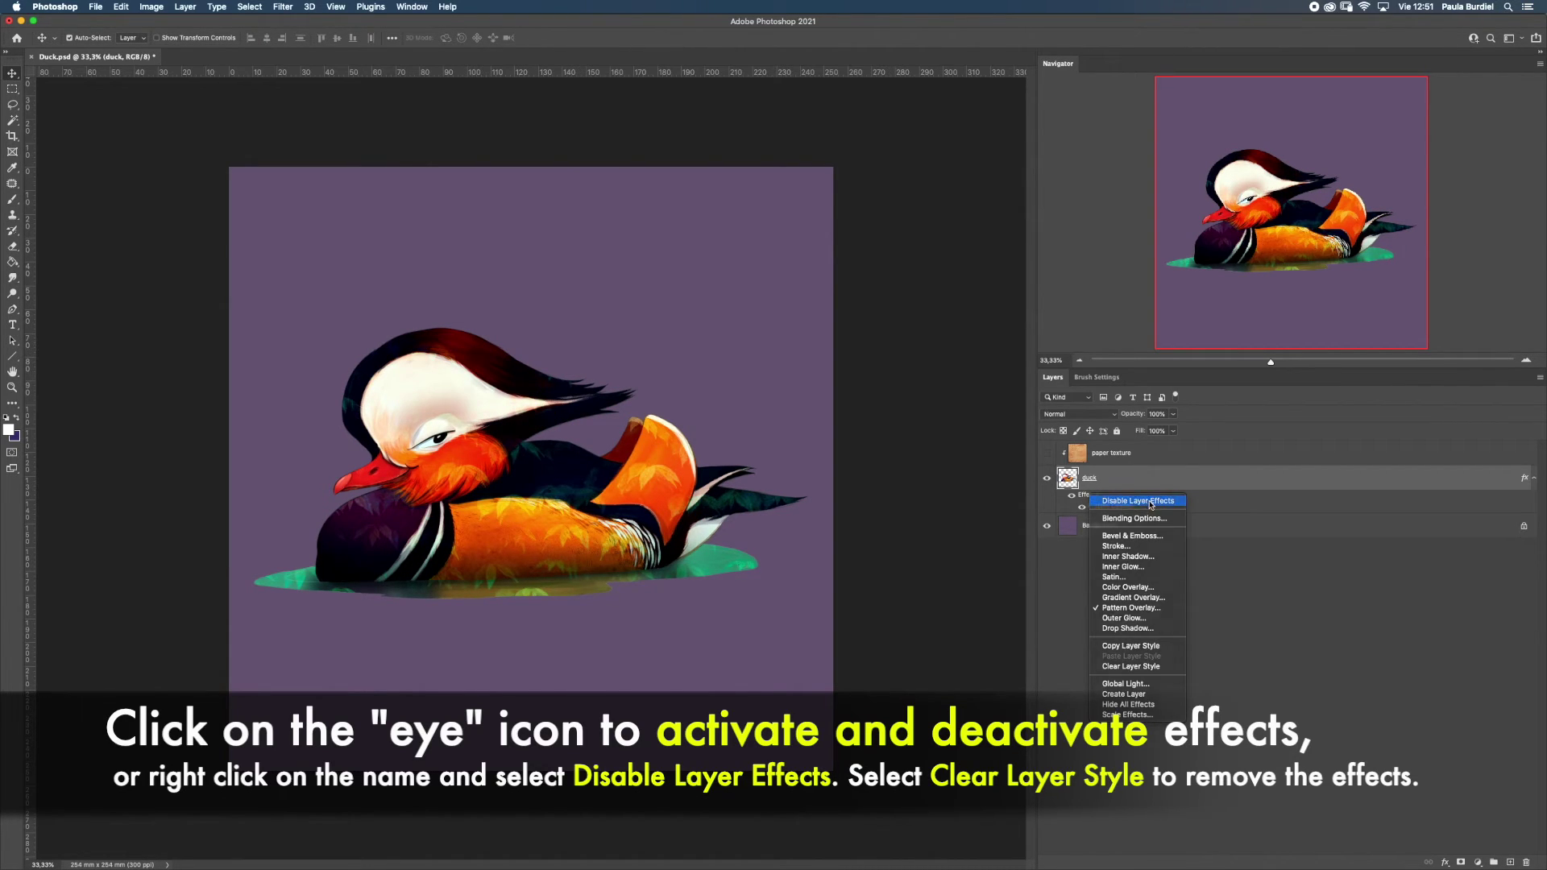
pyautogui.click(1151, 502)
pyautogui.click(1075, 496)
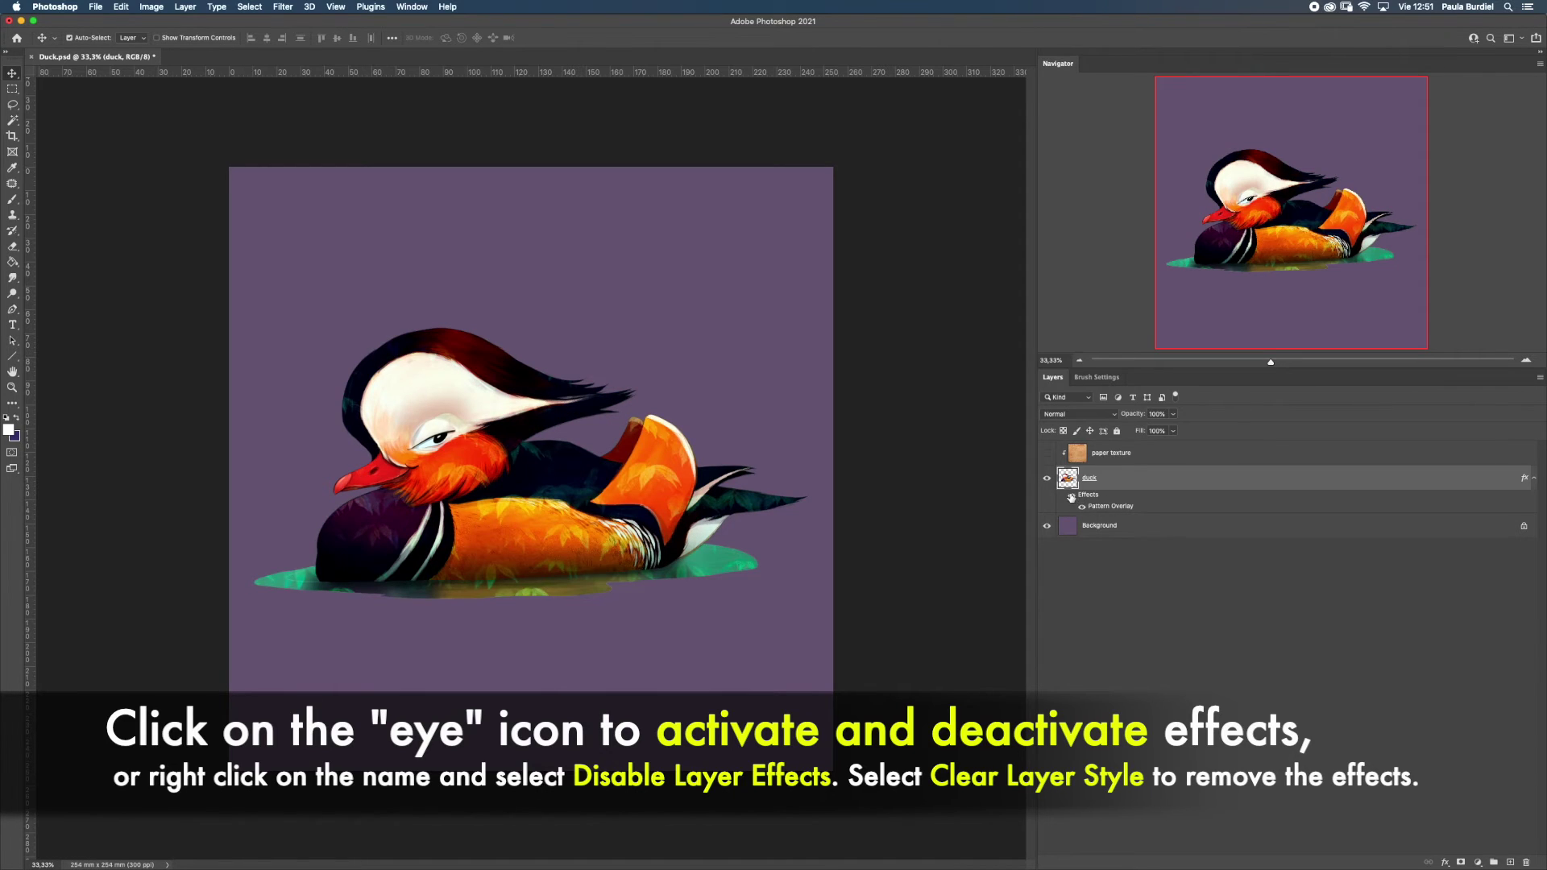
# Clear the duck's layer style and select the paper texture layer
pyautogui.rightClick(1089, 500)
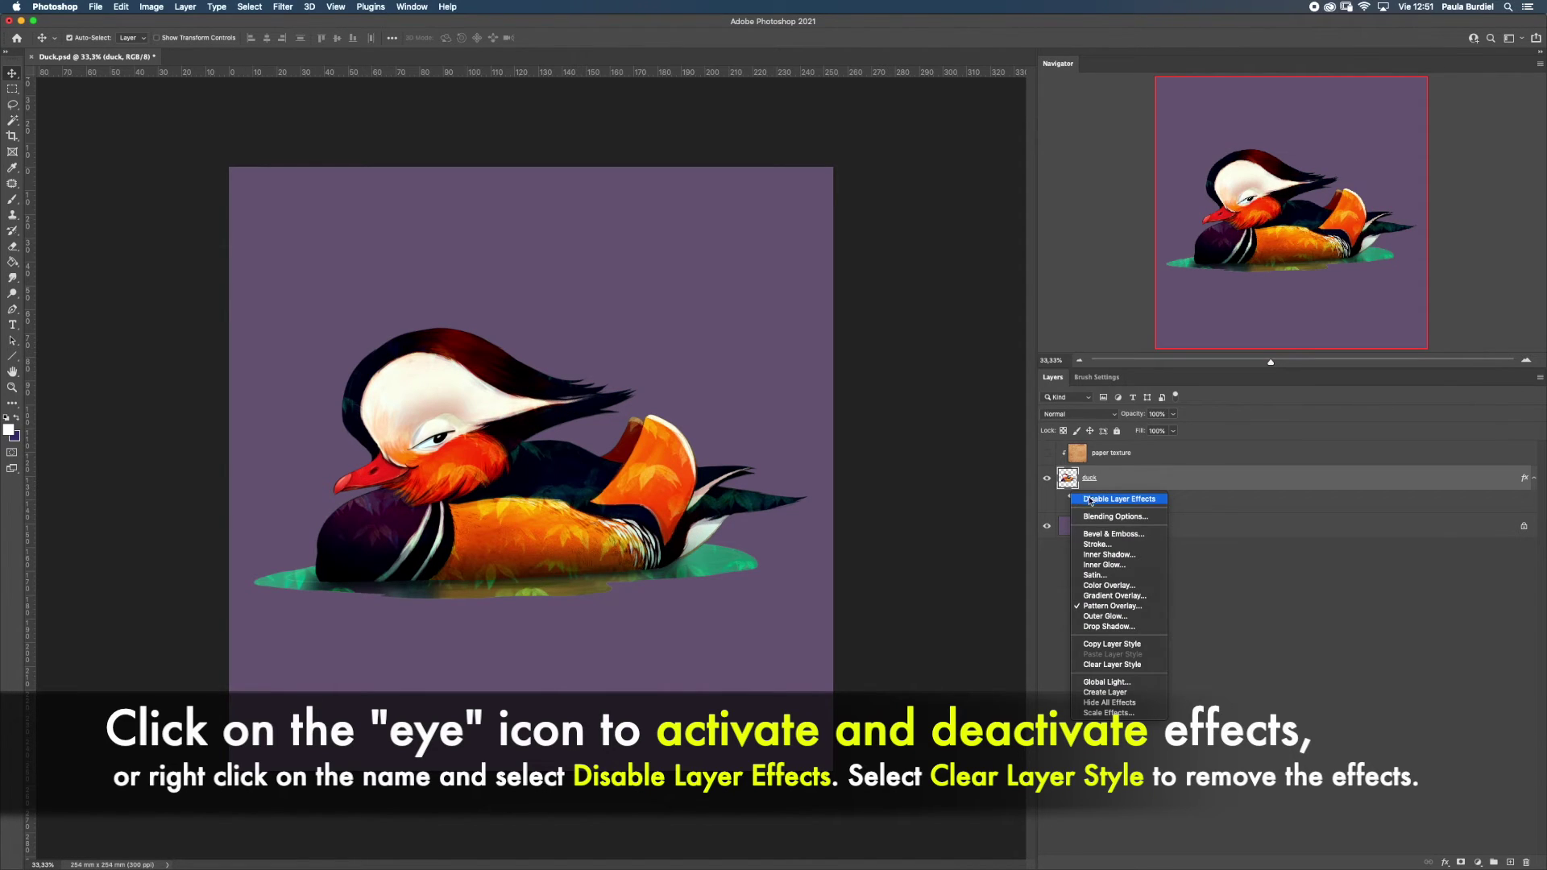
pyautogui.click(1151, 665)
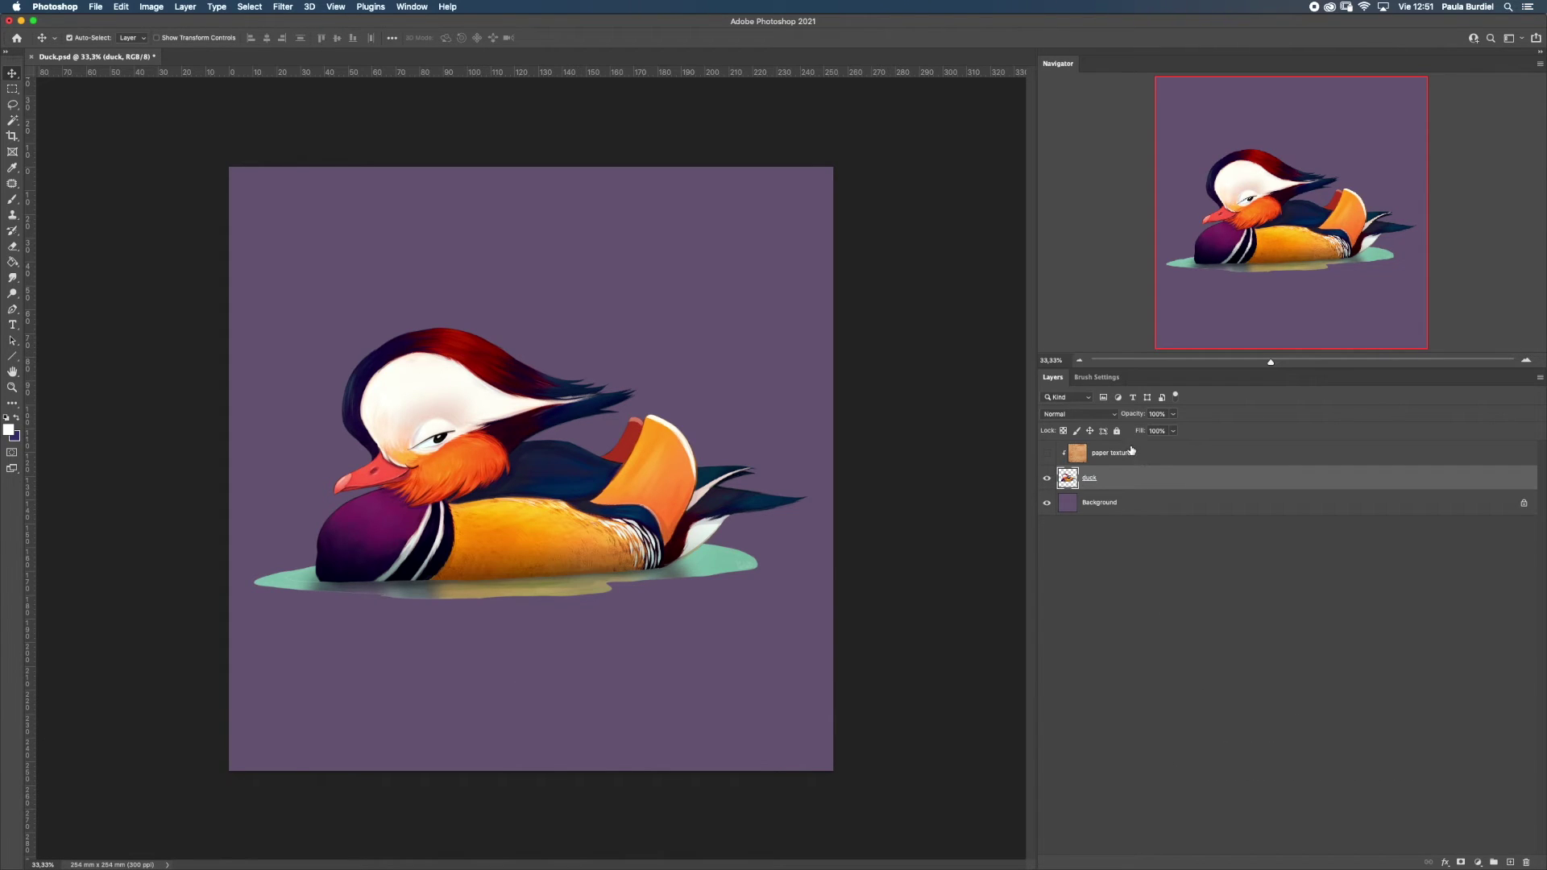
pyautogui.click(1133, 456)
# Show the paper texture layer and open its Blending Options, keeping Normal blend mode
pyautogui.click(1052, 454)
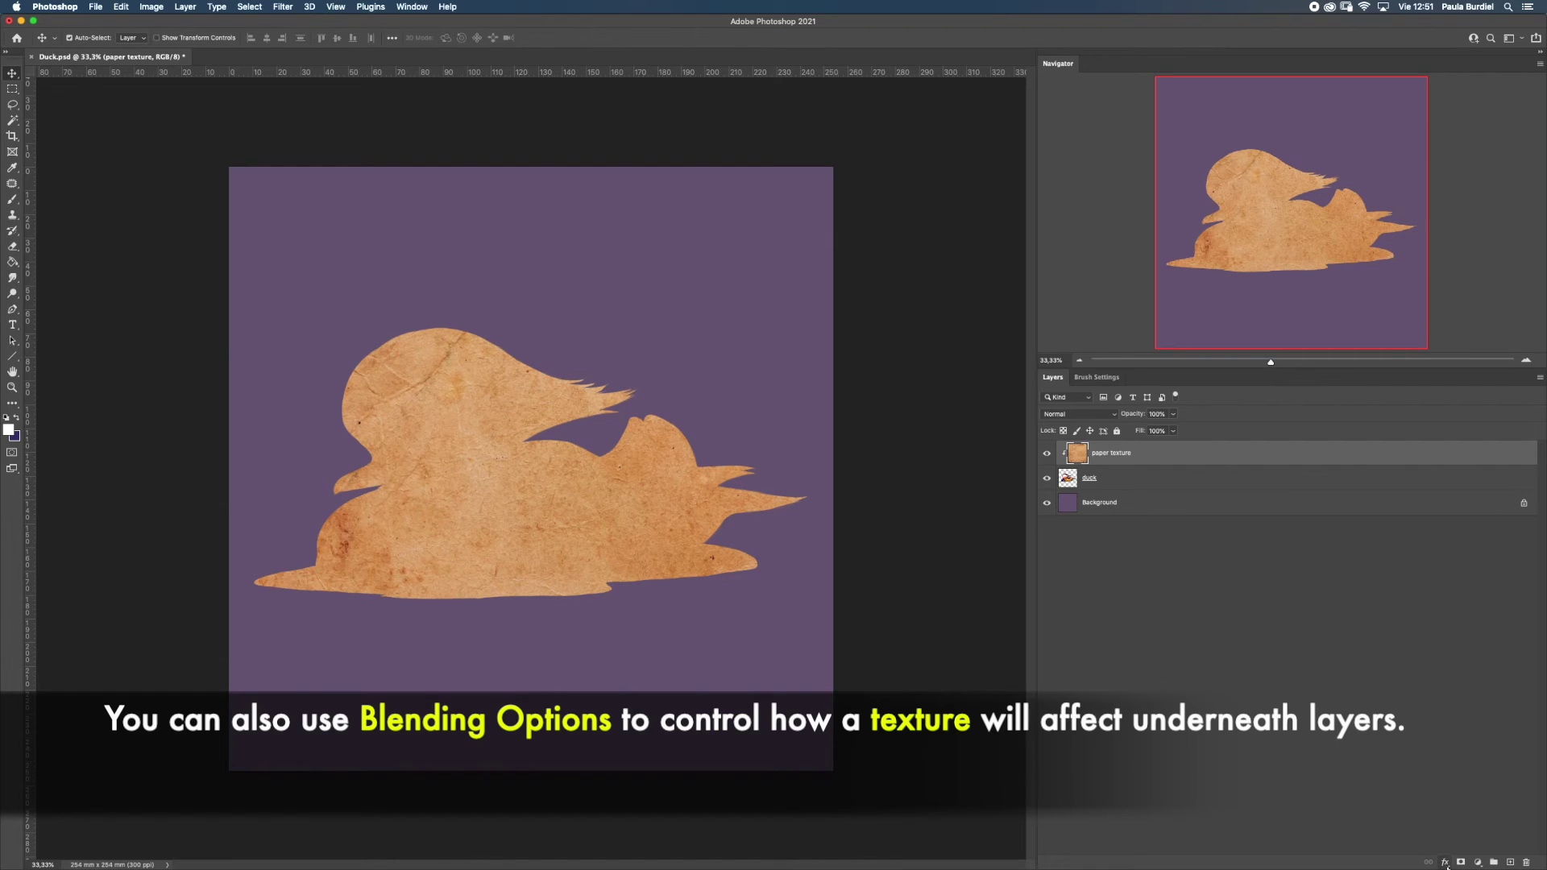
pyautogui.click(1446, 862)
pyautogui.click(1475, 729)
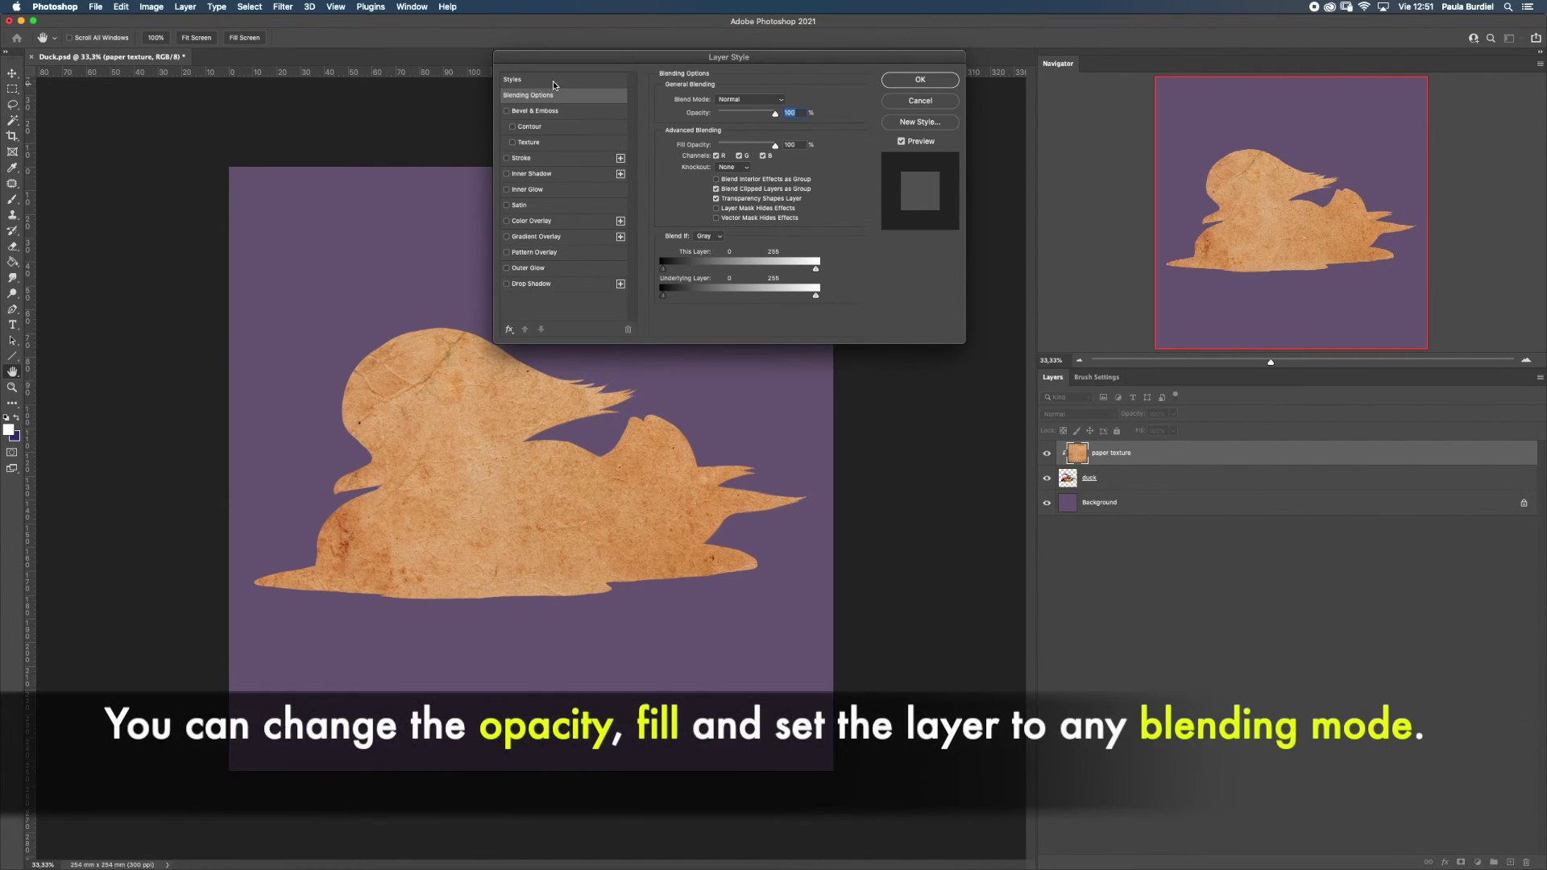
pyautogui.click(747, 99)
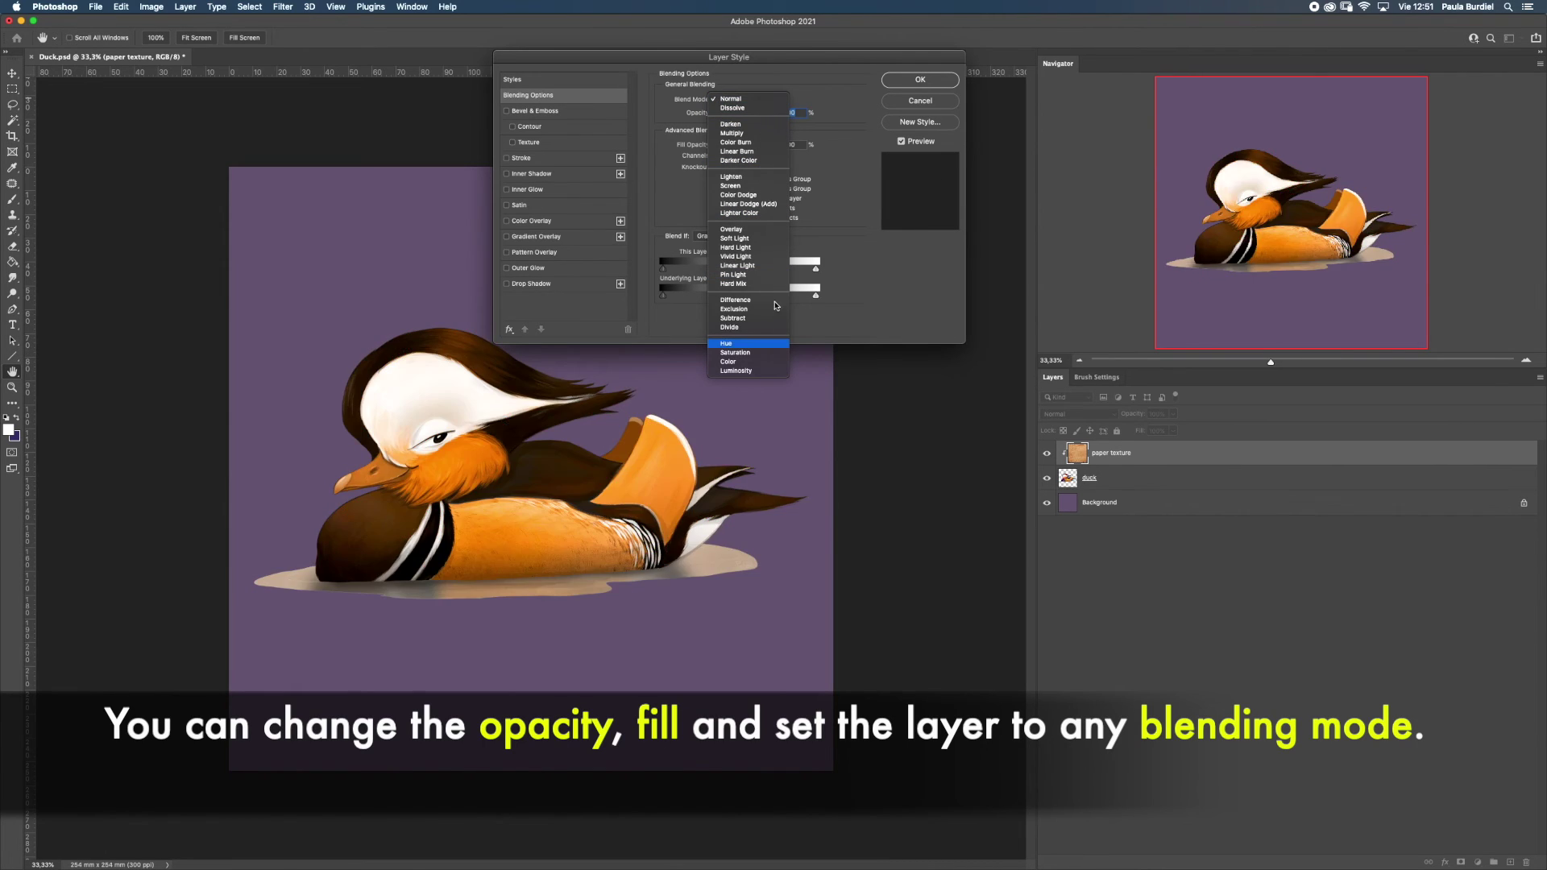
pyautogui.click(758, 99)
# Split the Blend If Underlying Layer slider so the duck's dark areas show through the texture
pyautogui.moveTo(767, 114)
pyautogui.mouseDown()
pyautogui.moveTo(720, 114)
pyautogui.moveTo(784, 115)
pyautogui.moveTo(719, 146)
pyautogui.moveTo(794, 147)
pyautogui.mouseUp()
pyautogui.moveTo(808, 273); pyautogui.dragTo(825, 274)
pyautogui.moveTo(664, 295); pyautogui.dragTo(779, 296)
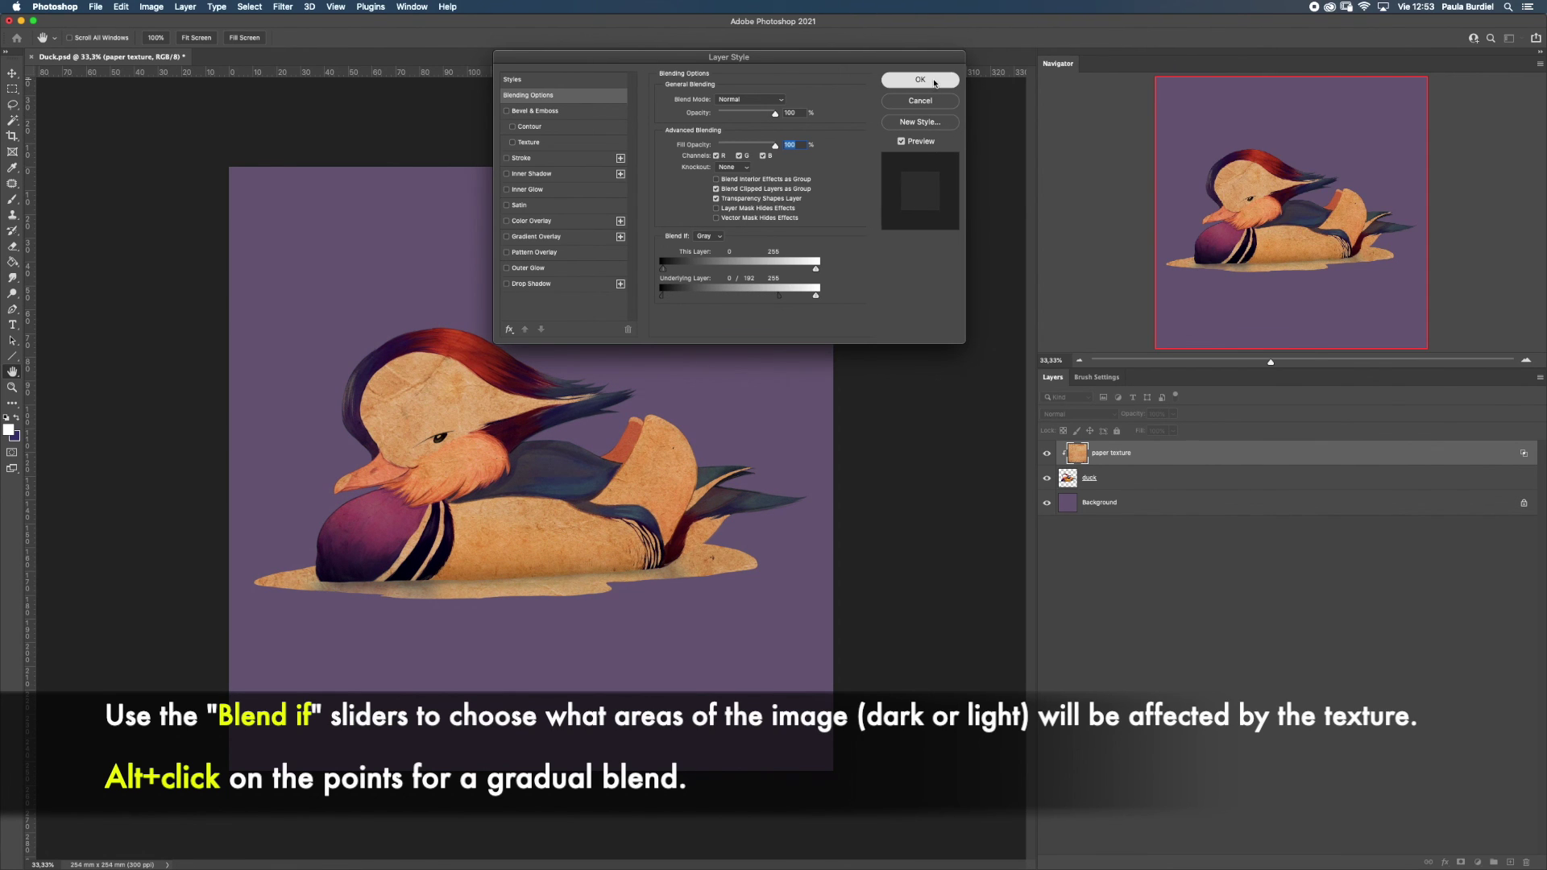
pyautogui.click(935, 81)
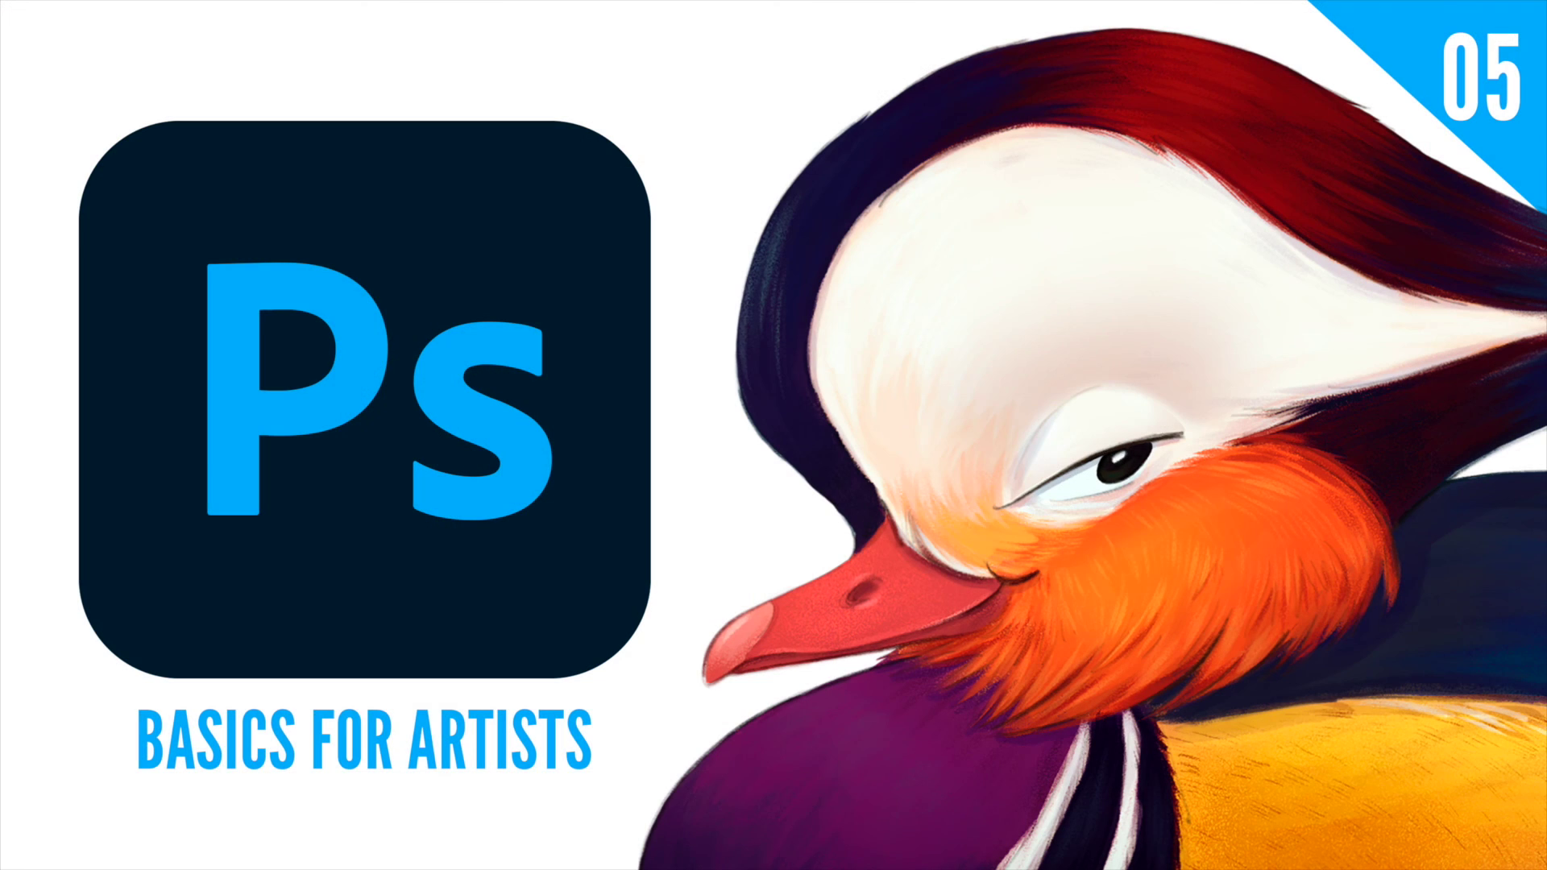